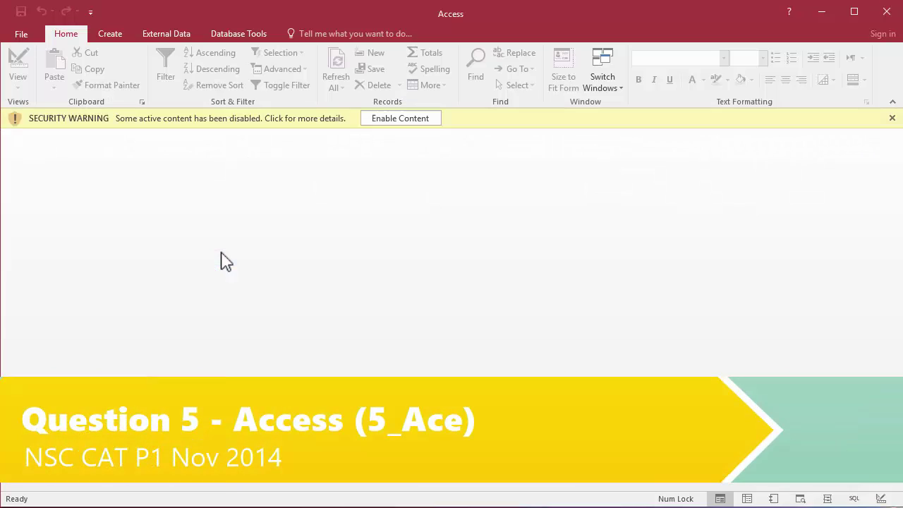
Enable the database's disabled content and open the Clients_Kliënte table, repositioning its window.
{"action": "left_click", "coordinate": [413, 120]}
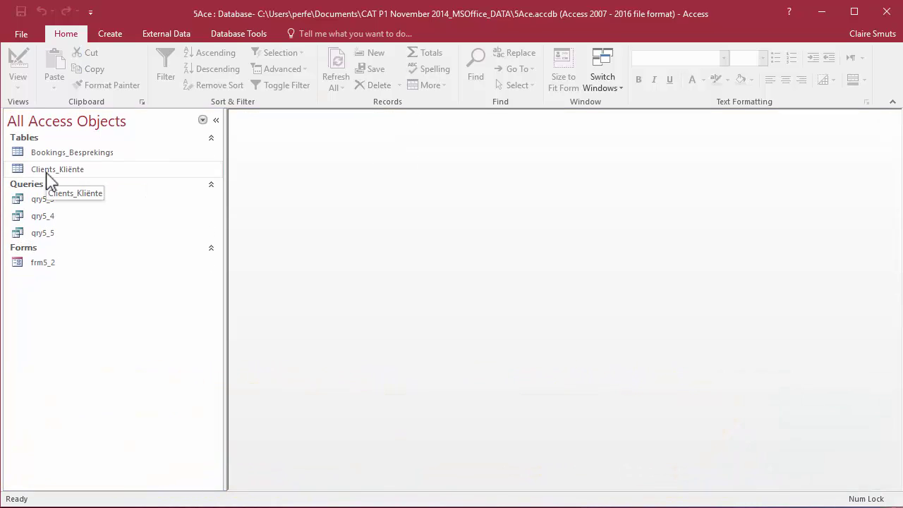
{"action": "double_click", "coordinate": [46, 175]}
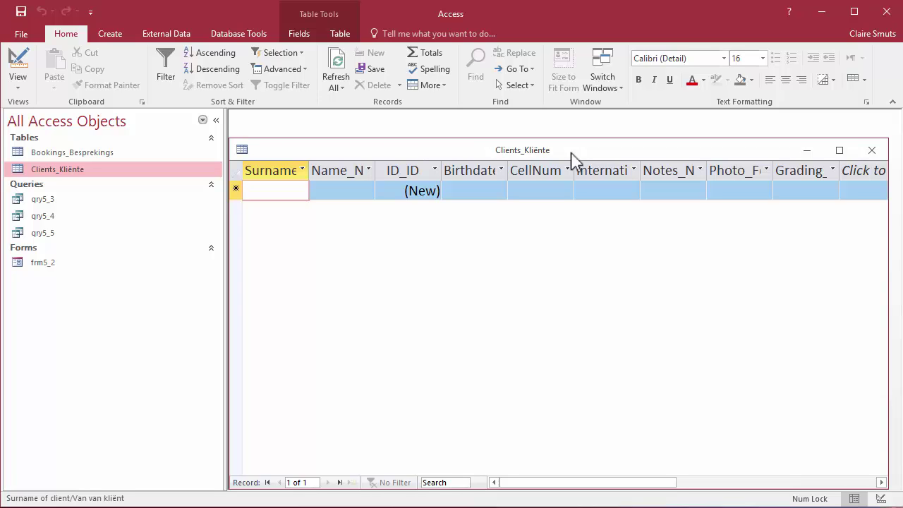
{"action": "mouse_move", "coordinate": [572, 155]}
{"action": "left_mouse_down"}
{"action": "mouse_move", "coordinate": [583, 147]}
{"action": "mouse_move", "coordinate": [572, 141]}
{"action": "left_mouse_up"}
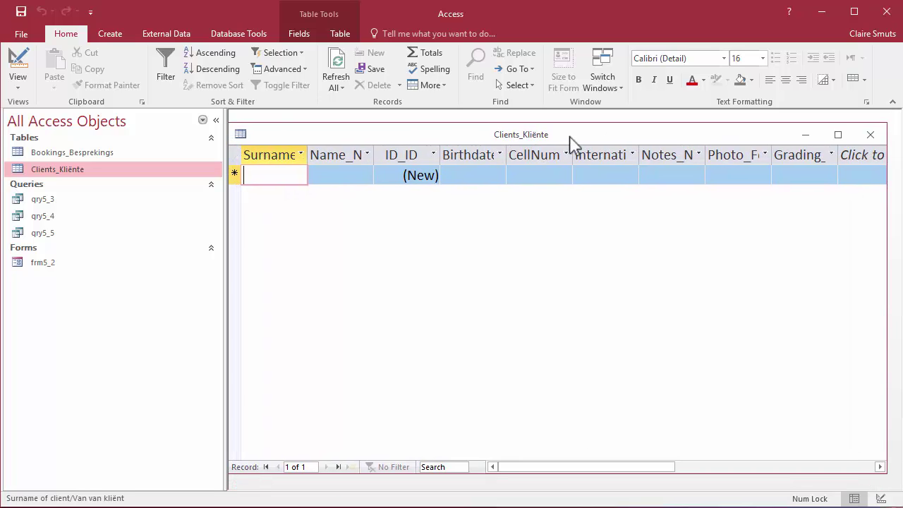
Open the qry5_4 query in a window overlapping the Clients_Kliënte table, and close both objects.
{"action": "double_click", "coordinate": [54, 217]}
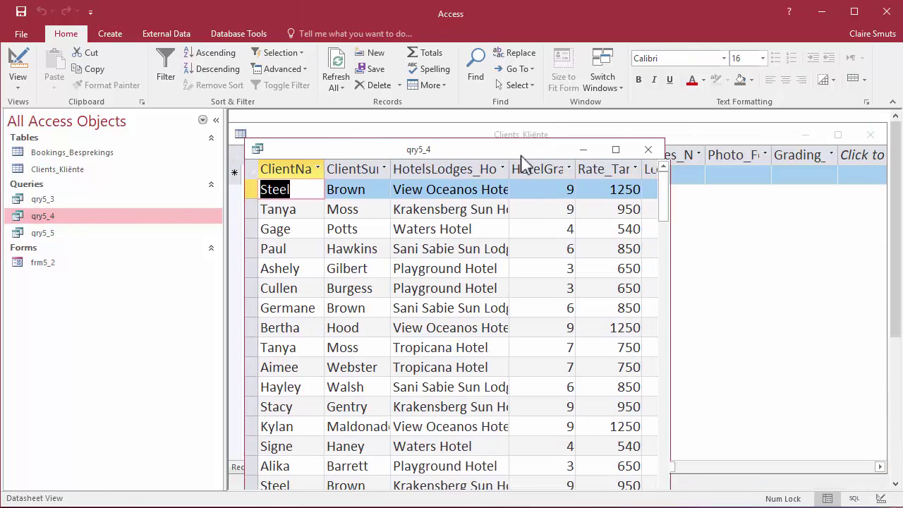
{"action": "left_click_drag", "start_coordinate": [522, 156], "coordinate": [547, 158]}
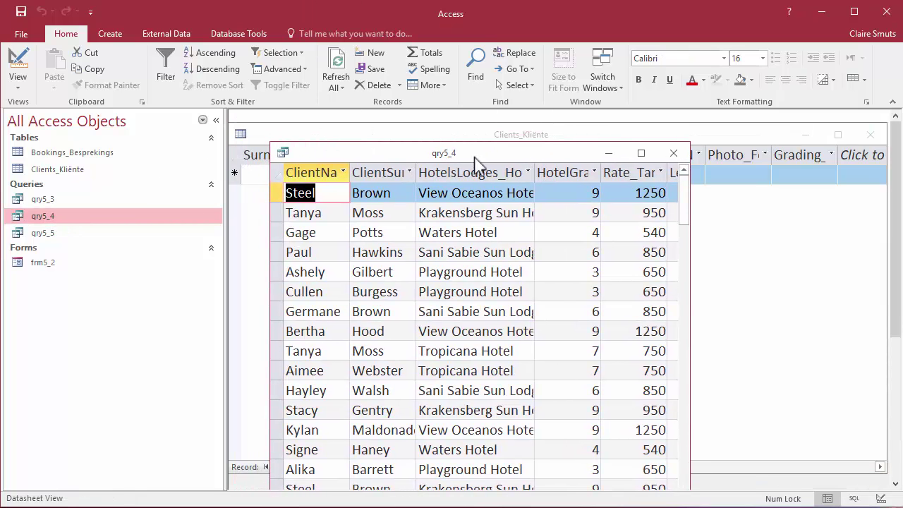
{"action": "left_click", "coordinate": [674, 153]}
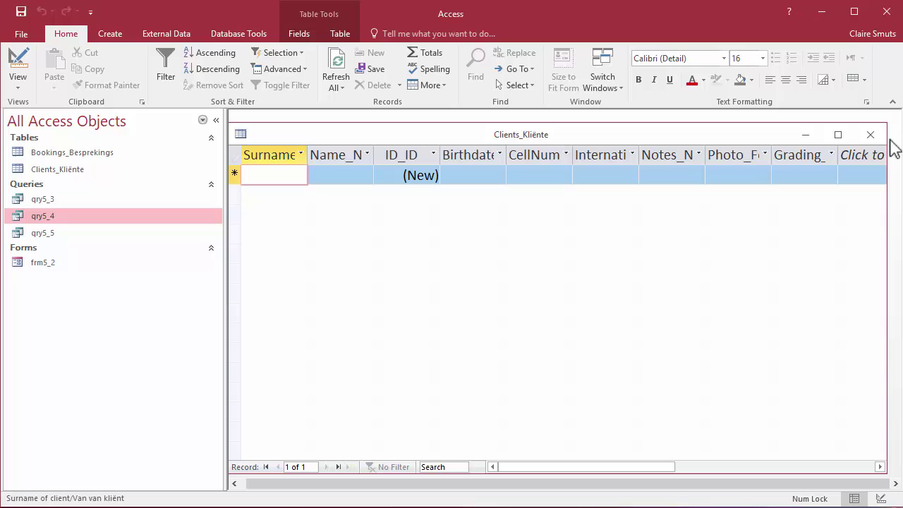
{"action": "left_click", "coordinate": [872, 135]}
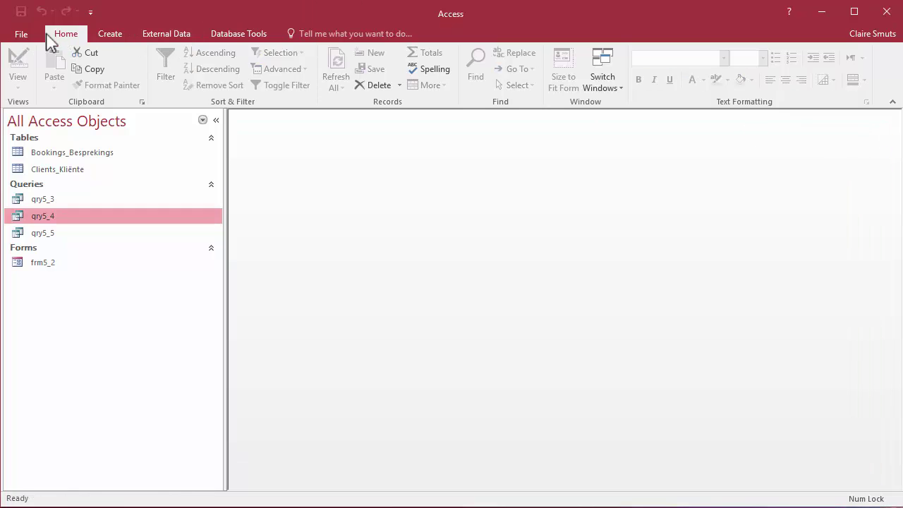
Set the current database's document window option to Tabbed Documents and reopen the 5Ace database.
{"action": "left_click", "coordinate": [16, 35]}
{"action": "left_click", "coordinate": [32, 300]}
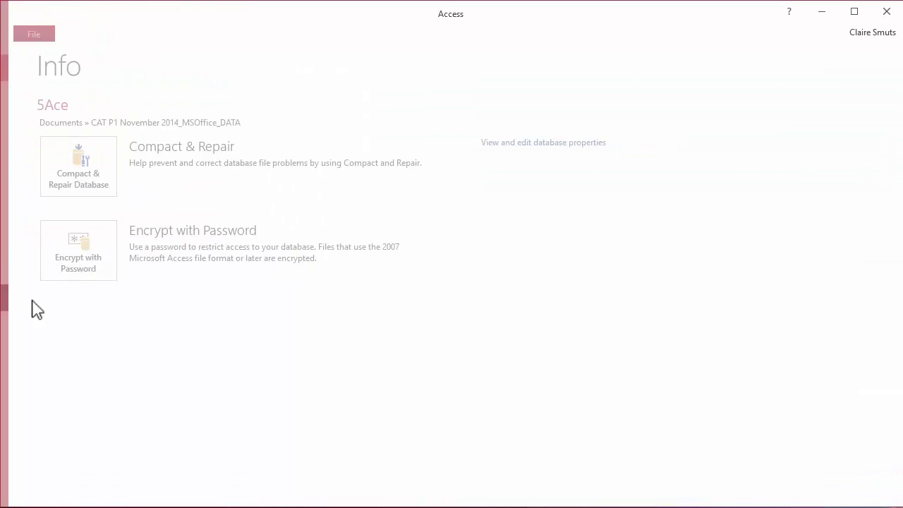
{"action": "left_click_drag", "start_coordinate": [638, 160], "coordinate": [476, 53]}
{"action": "left_click", "coordinate": [256, 100]}
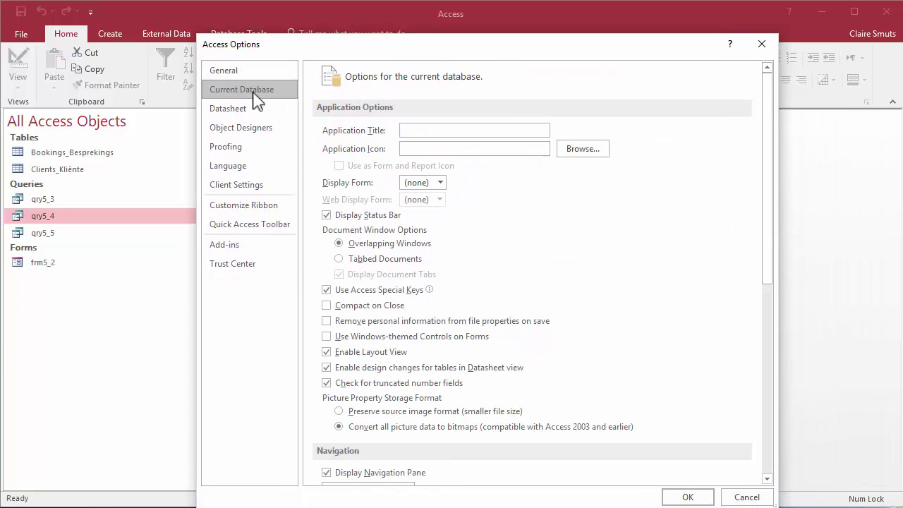
{"action": "left_click", "coordinate": [340, 259]}
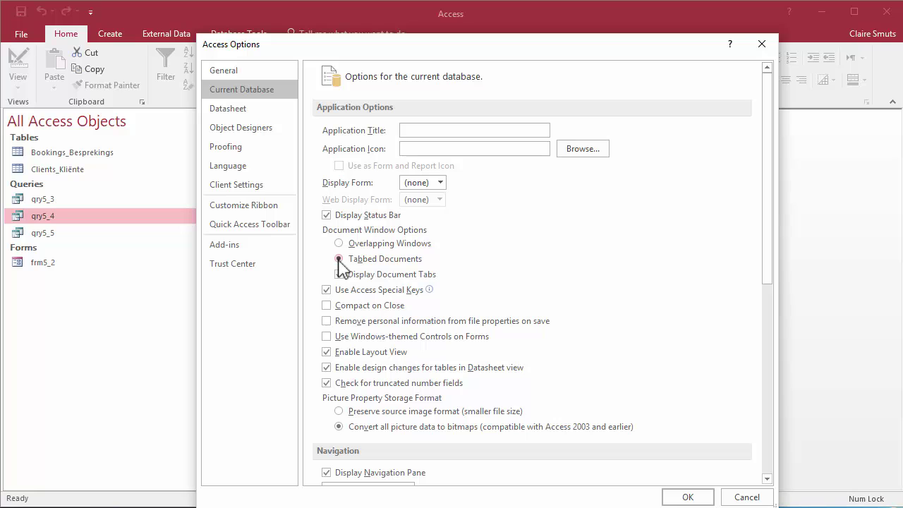
{"action": "left_click", "coordinate": [688, 498]}
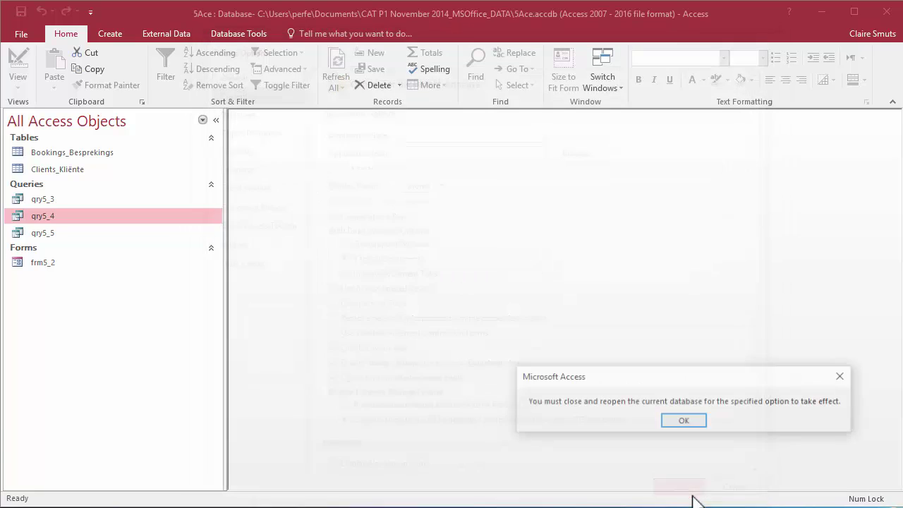
{"action": "left_click", "coordinate": [684, 422]}
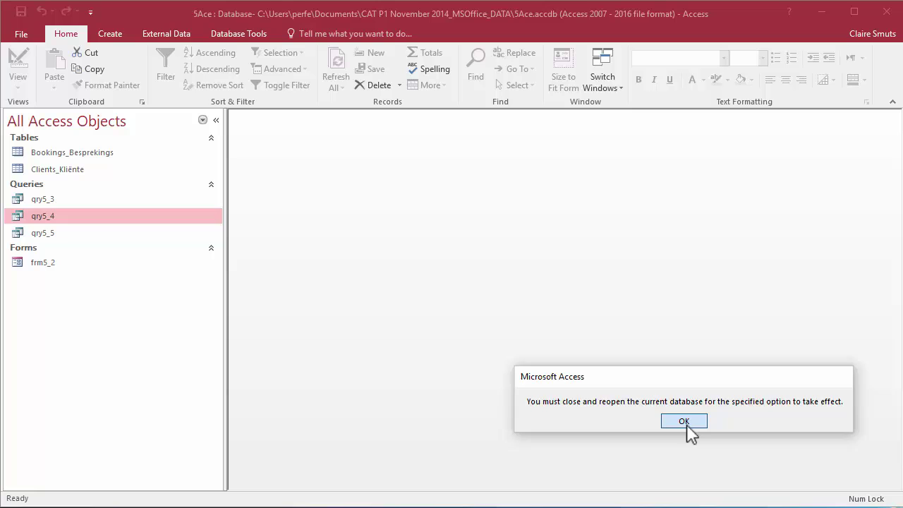
{"action": "left_click", "coordinate": [890, 13]}
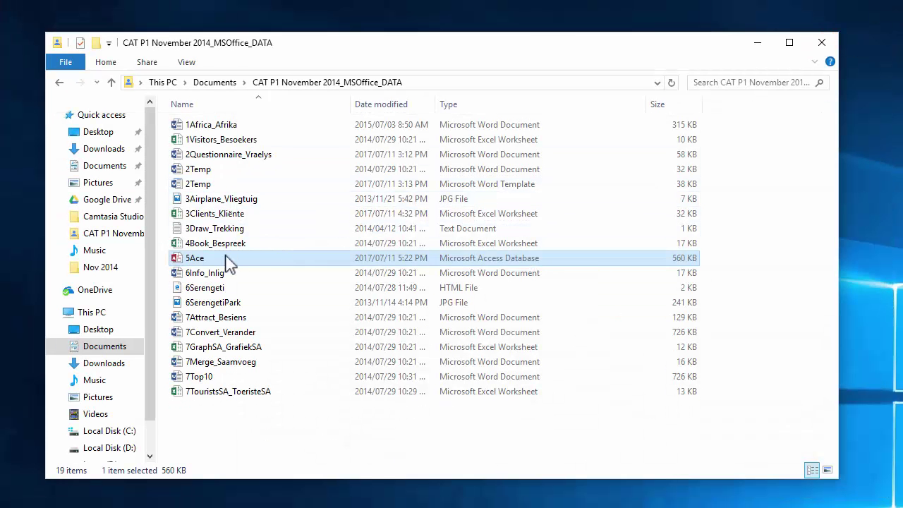
{"action": "double_click", "coordinate": [229, 263]}
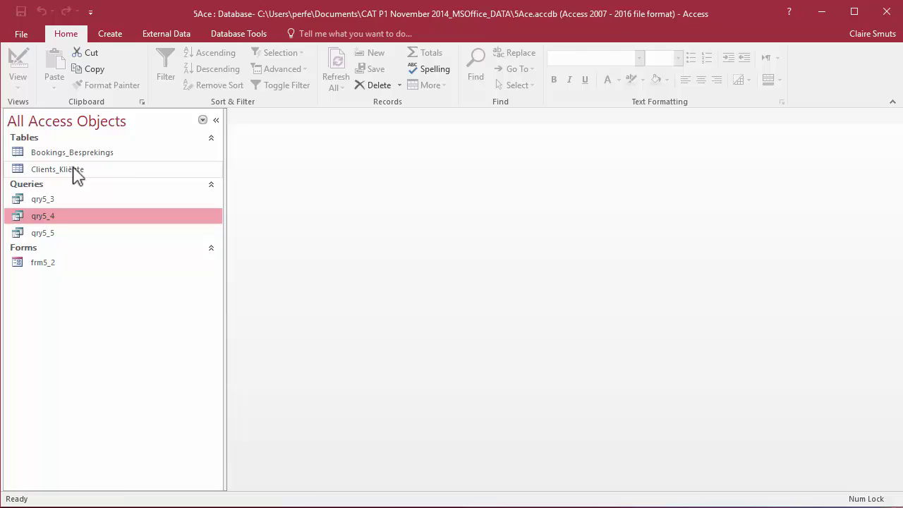
Open the Clients_Kliënte table in Design View.
{"action": "double_click", "coordinate": [76, 170]}
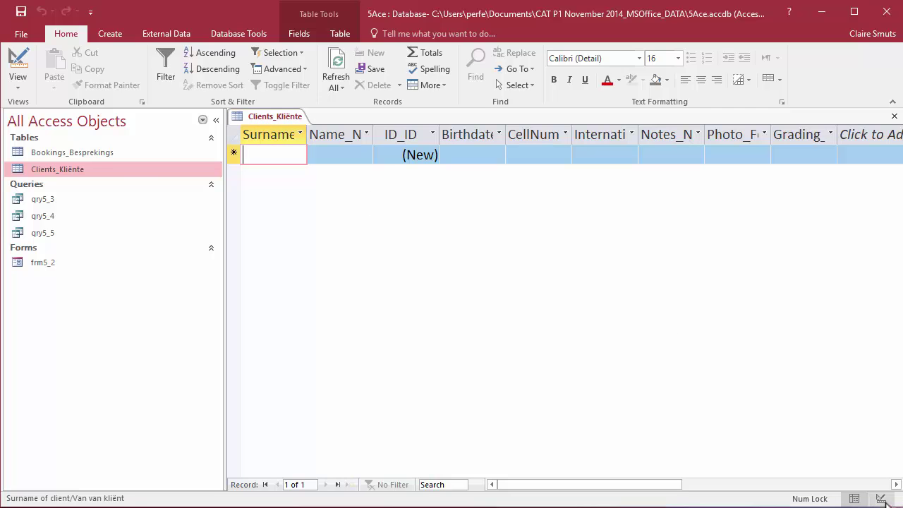
{"action": "left_click", "coordinate": [19, 83]}
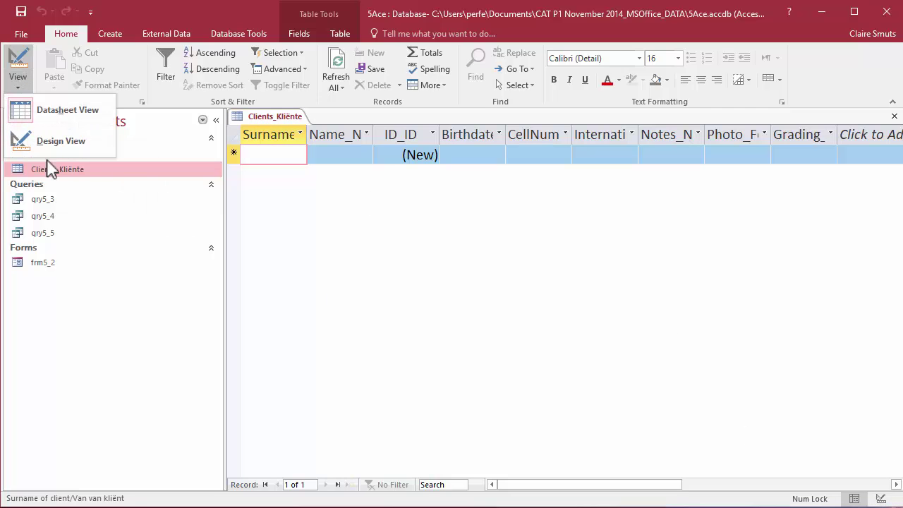
{"action": "left_click", "coordinate": [59, 144]}
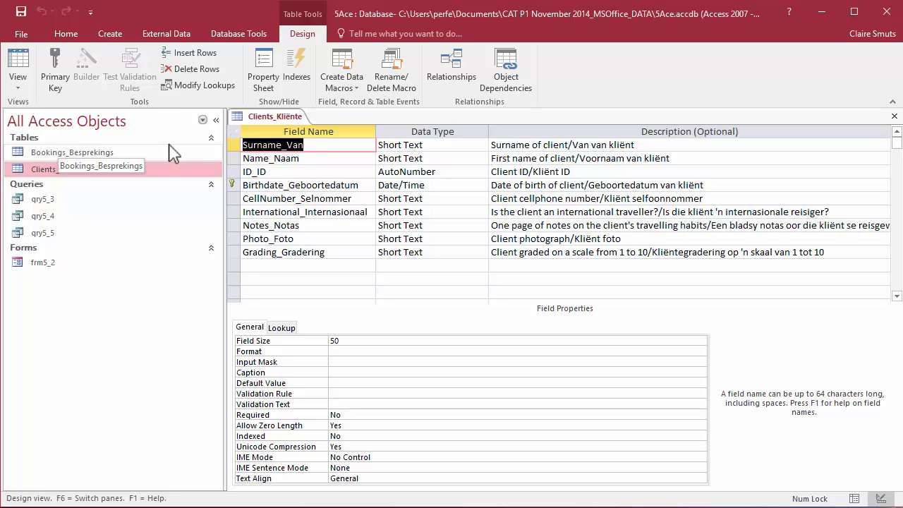
Set the field size of Name_Naam to 40 and make ID_ID the table's primary key.
{"action": "left_click", "coordinate": [313, 162]}
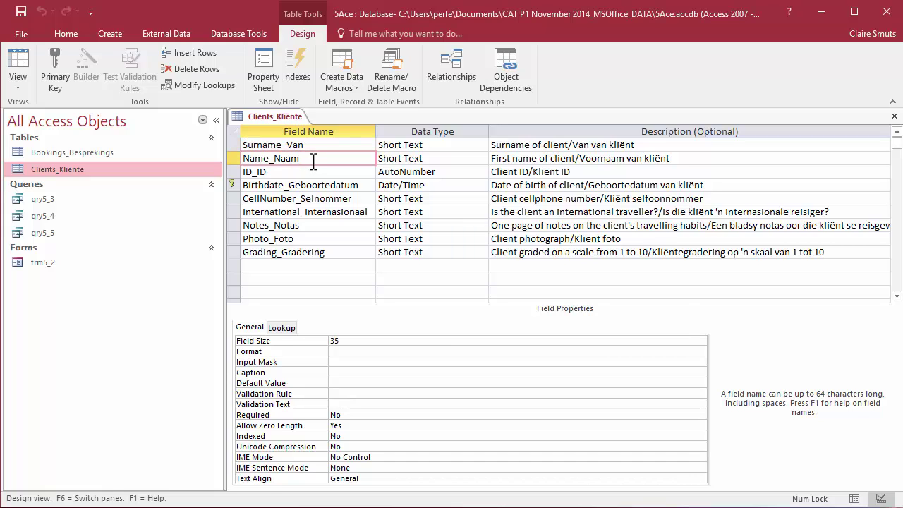
{"action": "double_click", "coordinate": [353, 344]}
{"action": "type", "text": "40"}
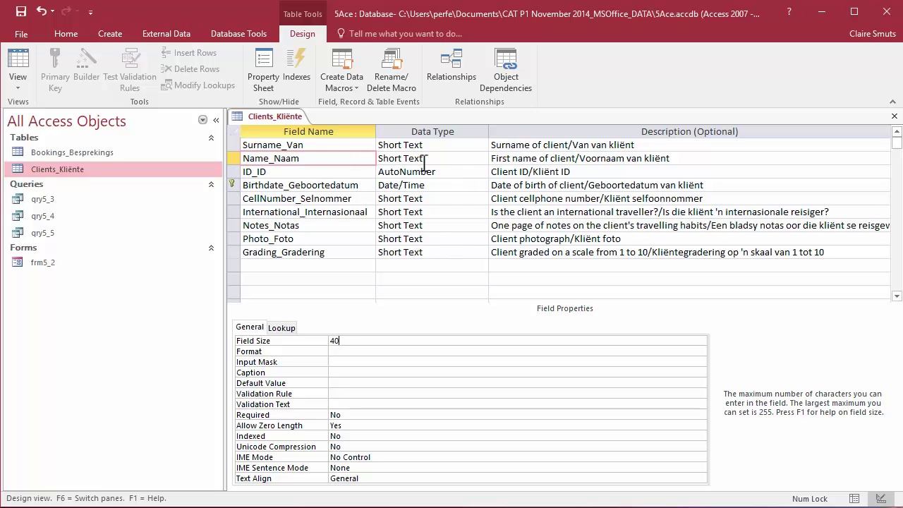
{"action": "left_click", "coordinate": [307, 171]}
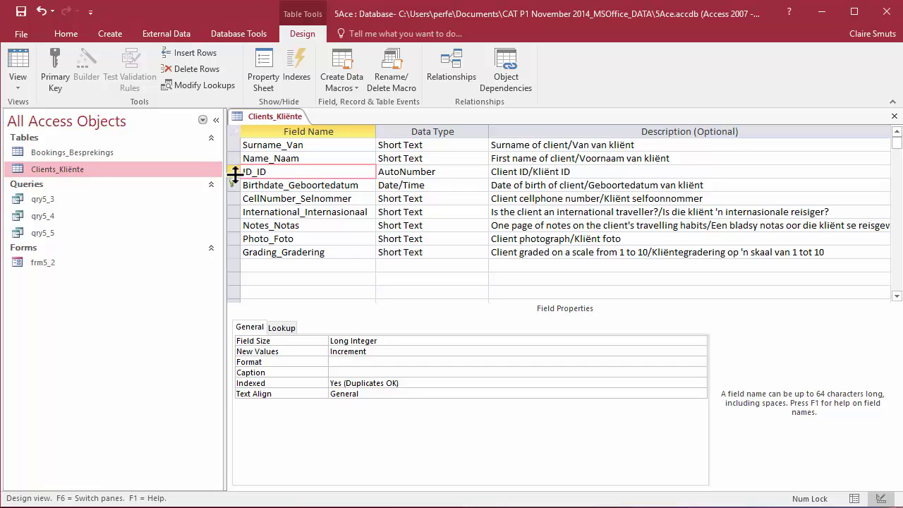
{"action": "left_click", "coordinate": [55, 76]}
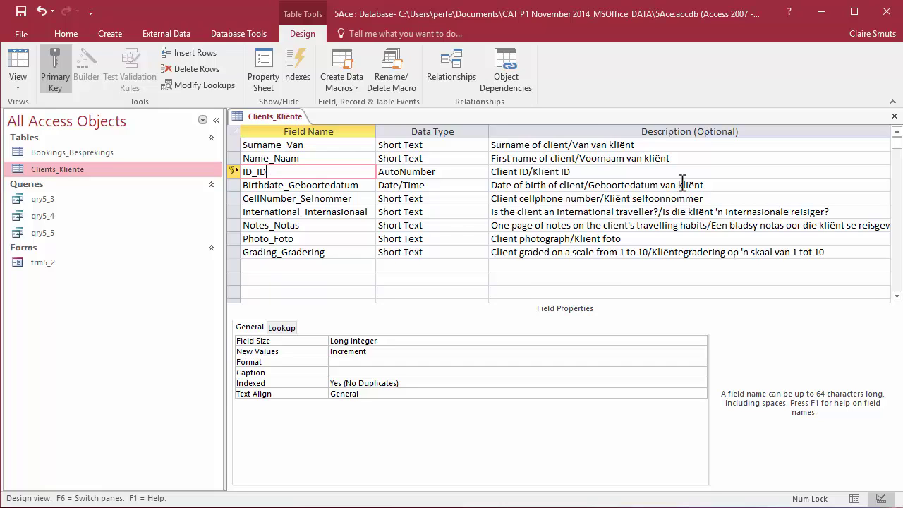
Change the data type of the International_Internasionaal field to Yes/No.
{"action": "left_click", "coordinate": [436, 214]}
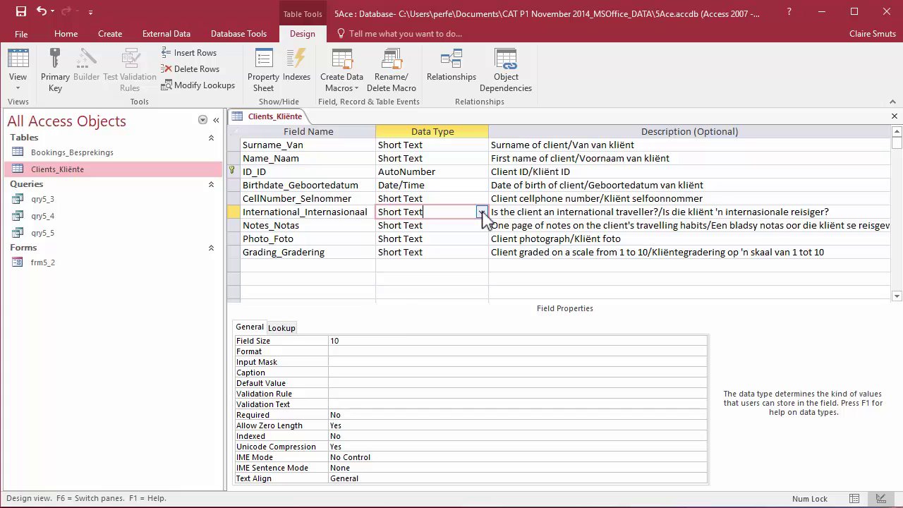
{"action": "left_click", "coordinate": [482, 213]}
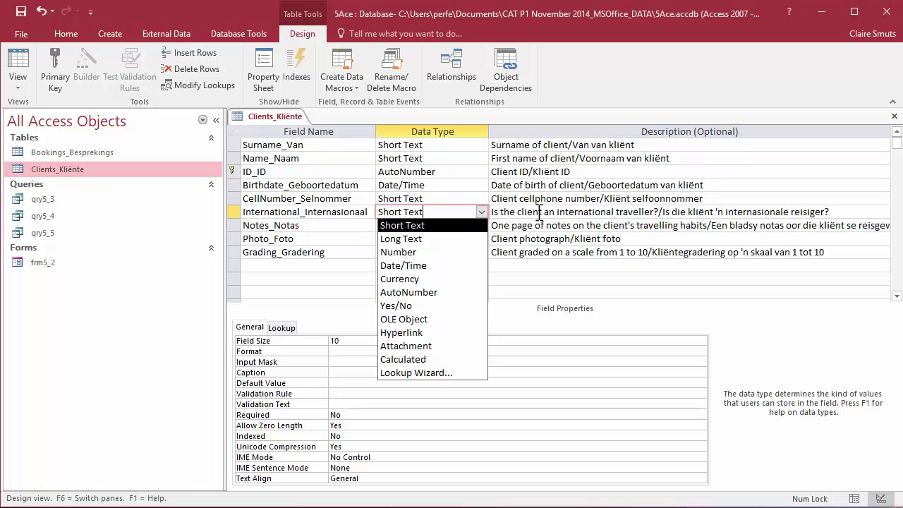
{"action": "left_click", "coordinate": [437, 306]}
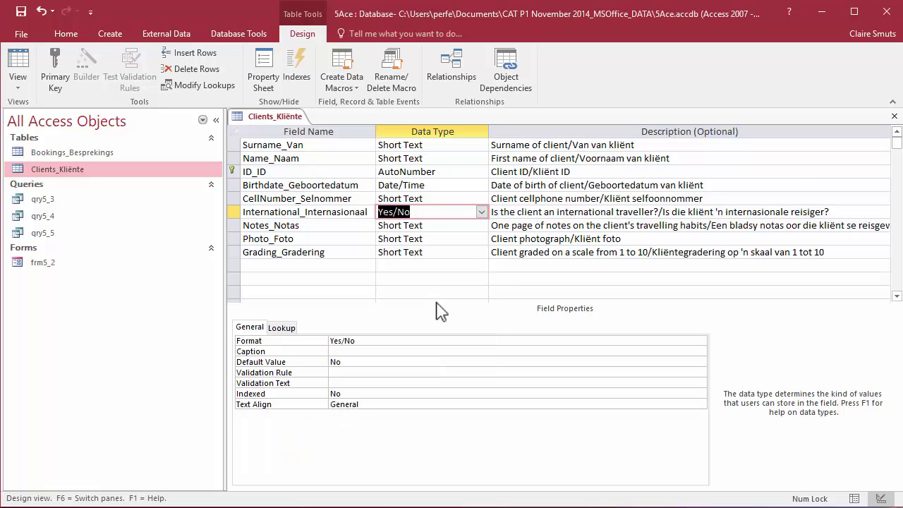
Change the data type of the Notes_Notas field to Long Text.
{"action": "left_click", "coordinate": [470, 227]}
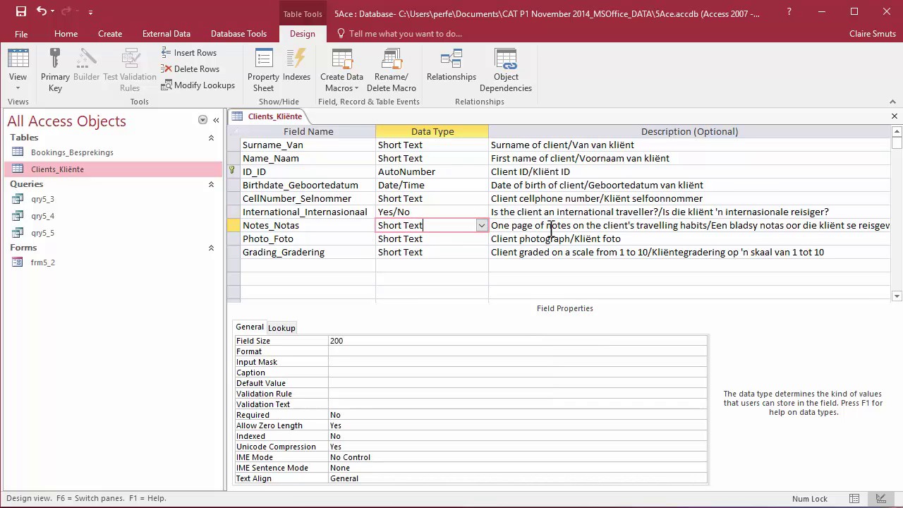
{"action": "left_click", "coordinate": [482, 225]}
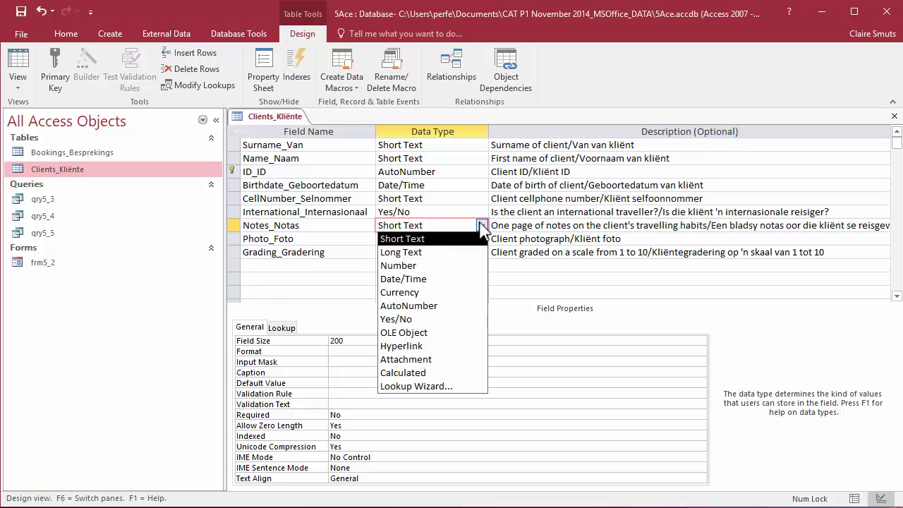
{"action": "left_click", "coordinate": [455, 253]}
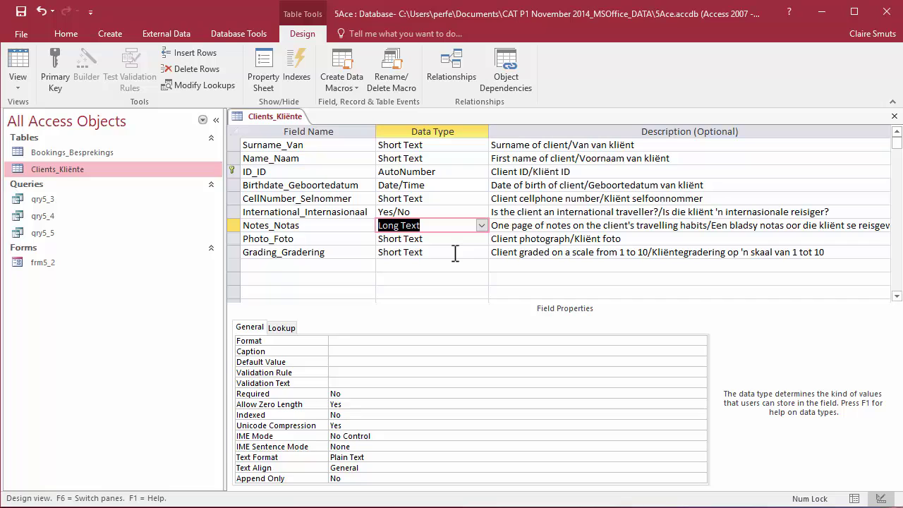
Change the data type of the Grading_Gradering field to Number.
{"action": "left_click", "coordinate": [455, 253]}
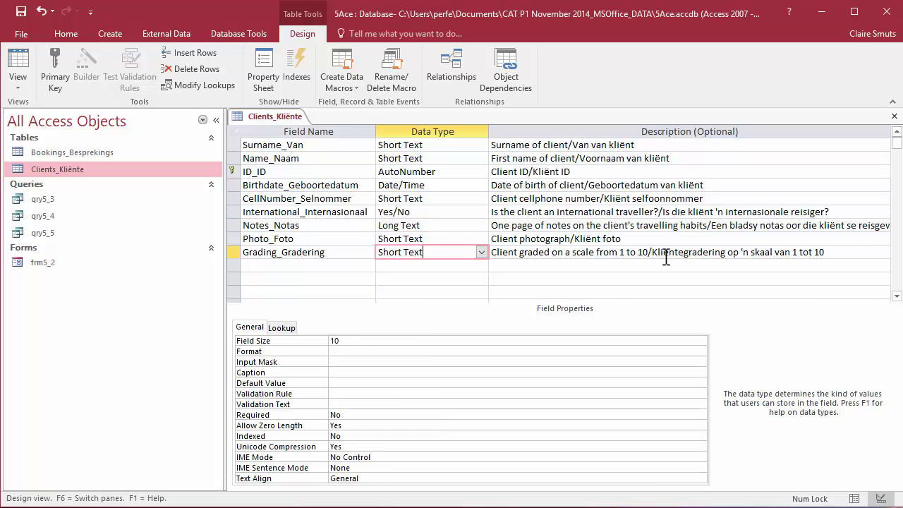
{"action": "left_click", "coordinate": [482, 252]}
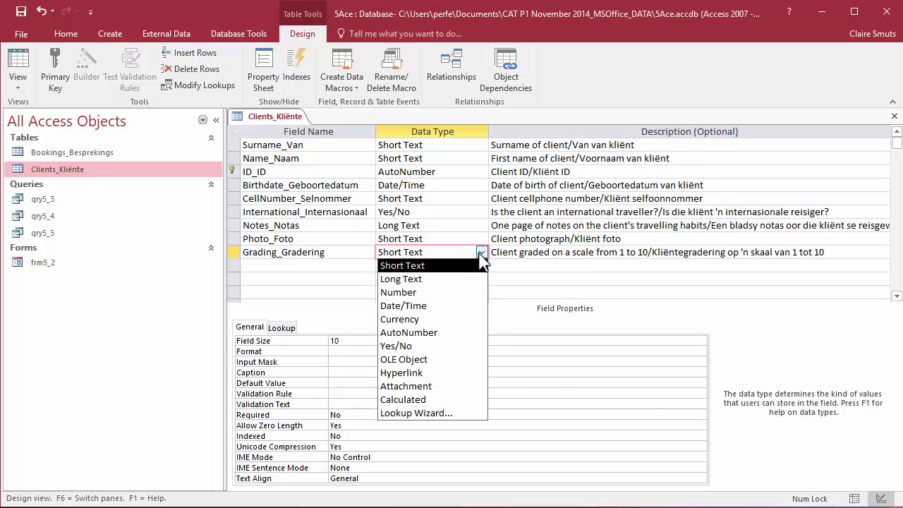
{"action": "left_click", "coordinate": [447, 290]}
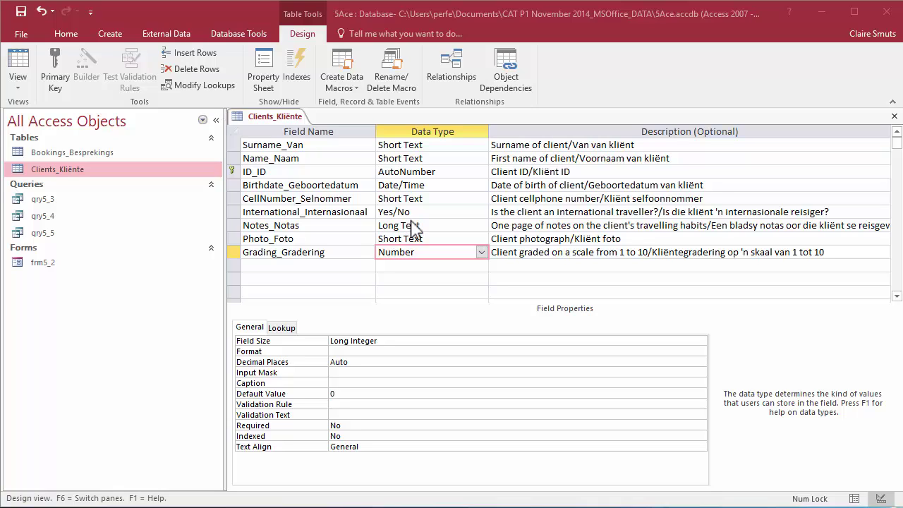
Make data entry compulsory for the Birthdate_Geboortedatum field by setting its Required property to Yes.
{"action": "left_click", "coordinate": [431, 188]}
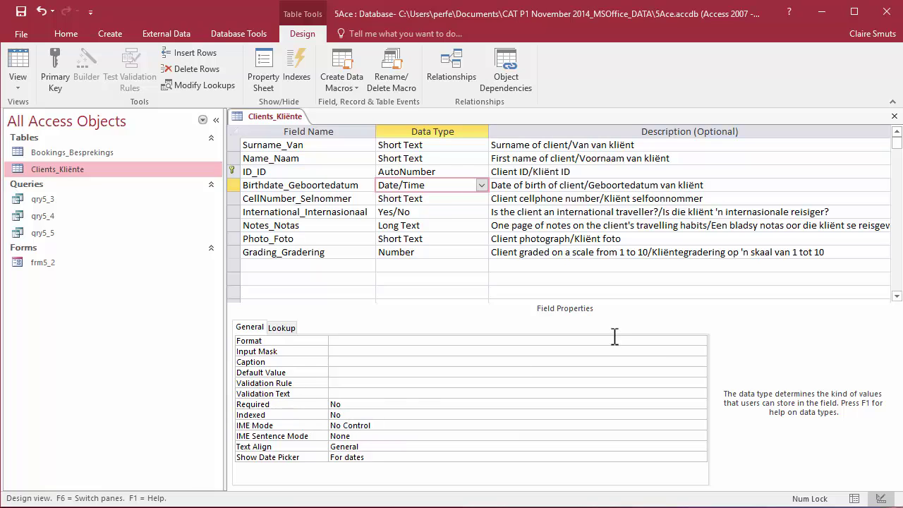
{"action": "left_click", "coordinate": [359, 405]}
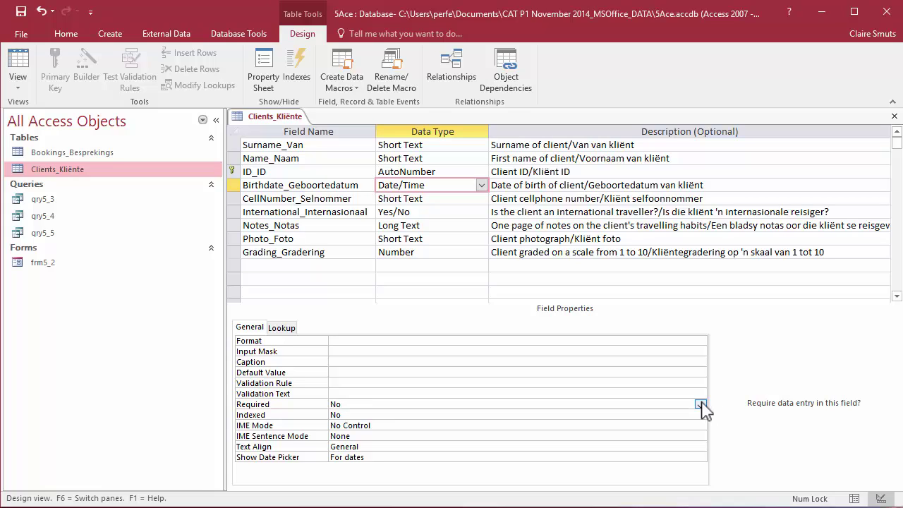
{"action": "left_click", "coordinate": [699, 404]}
{"action": "left_click", "coordinate": [702, 404]}
{"action": "double_click", "coordinate": [346, 404]}
{"action": "double_click", "coordinate": [360, 403]}
{"action": "double_click", "coordinate": [359, 404]}
Set the display format of the Birthdate_Geboortedatum field to Medium Date.
{"action": "left_click", "coordinate": [351, 342]}
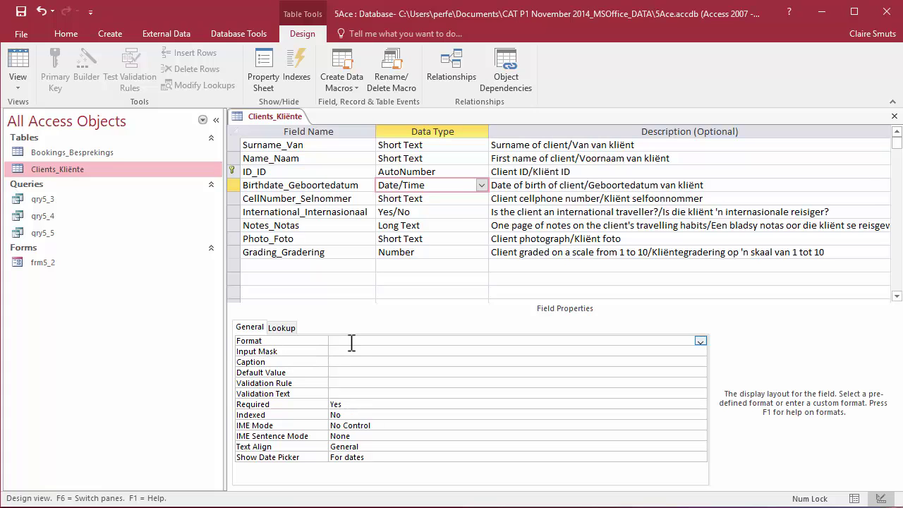
{"action": "left_click", "coordinate": [700, 342]}
{"action": "left_click", "coordinate": [522, 374]}
{"action": "left_click", "coordinate": [349, 344]}
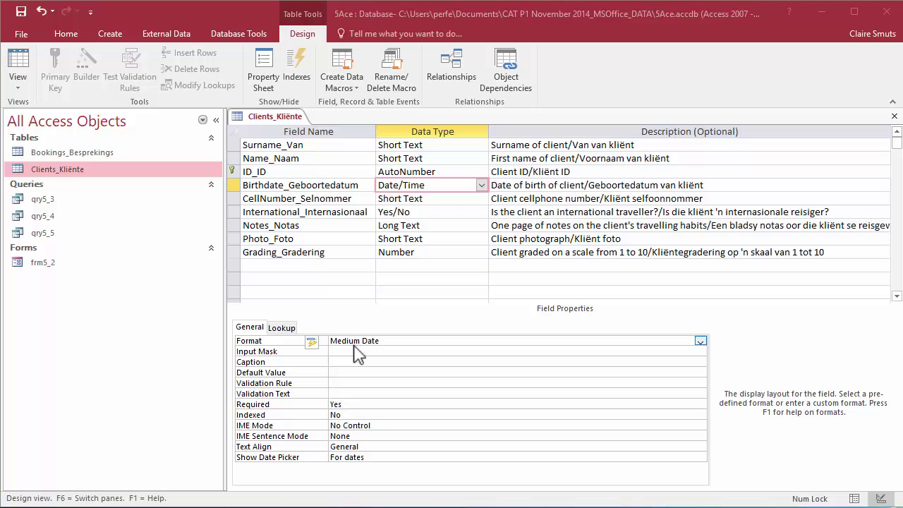
Give the Birthdate_Geboortedatum field the validation rule <=Date() and the validation text "Enter a date that is no later than today.".
{"action": "left_click", "coordinate": [349, 385]}
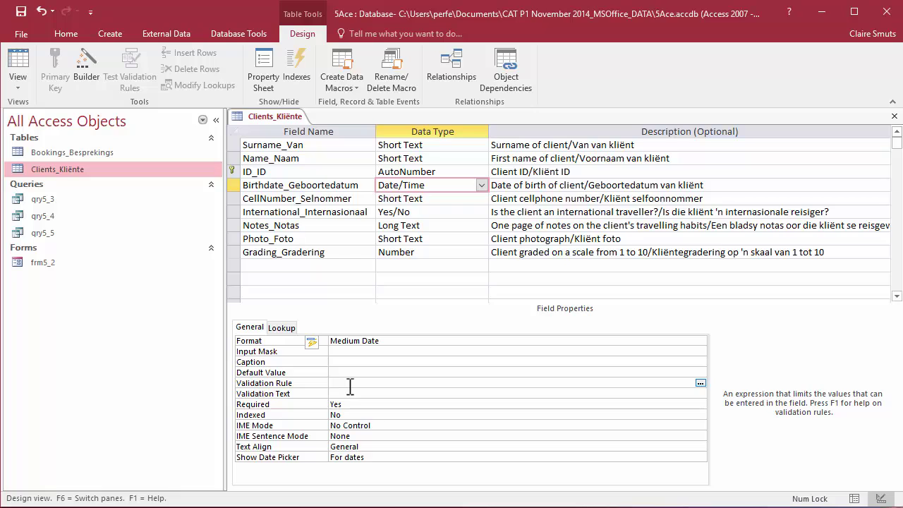
{"action": "type", "text": "<="}
{"action": "type", "text": "Date"}
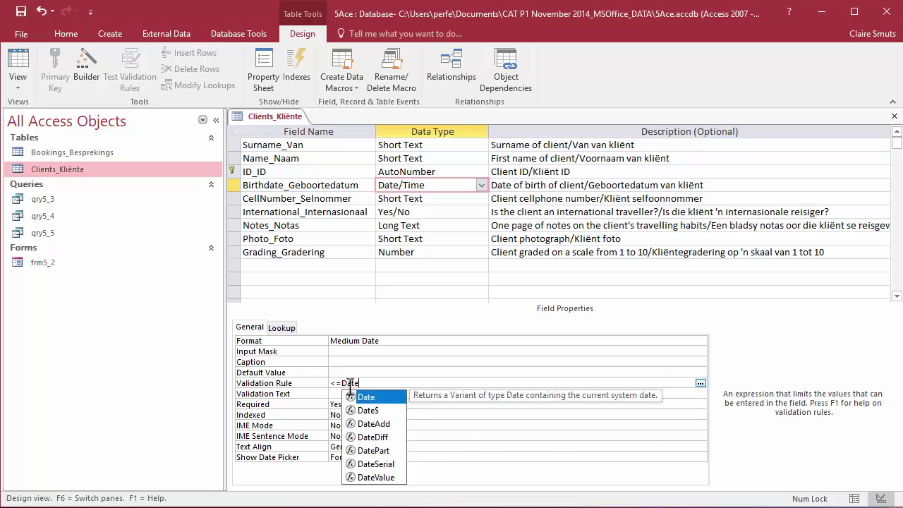
{"action": "type", "text": "()"}
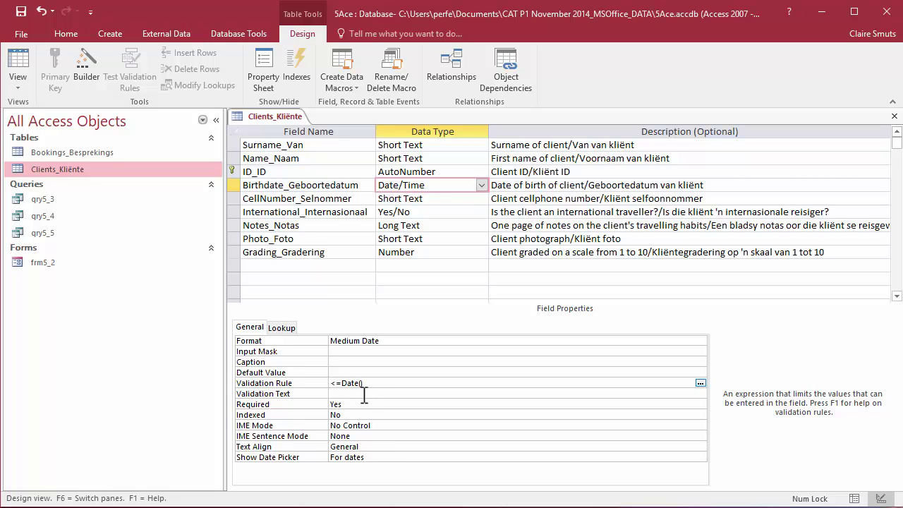
{"action": "left_click", "coordinate": [364, 394]}
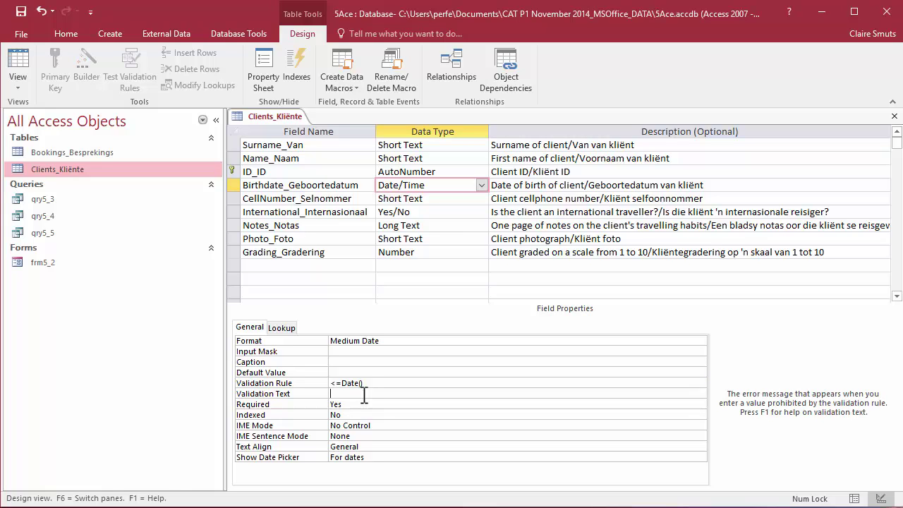
{"action": "type", "text": "Enter a date that is no later than today."}
{"action": "left_click", "coordinate": [410, 198]}
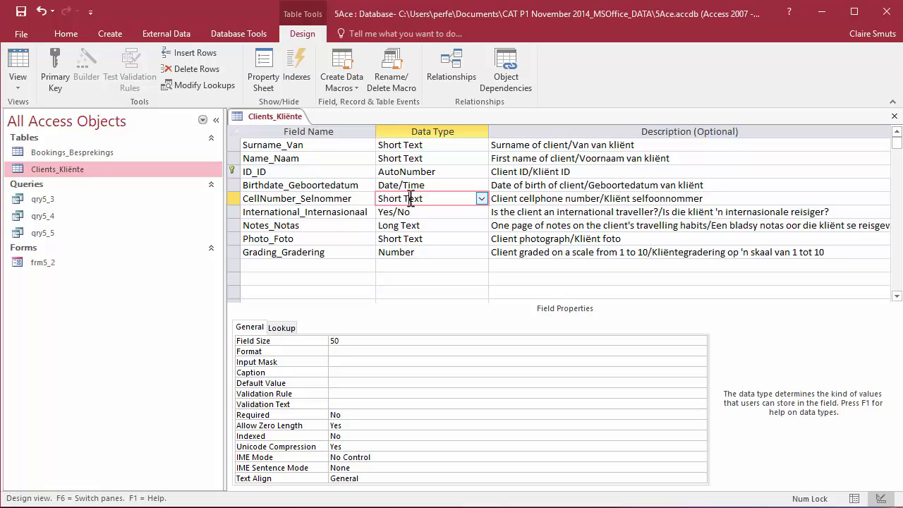
{"action": "left_click", "coordinate": [391, 364]}
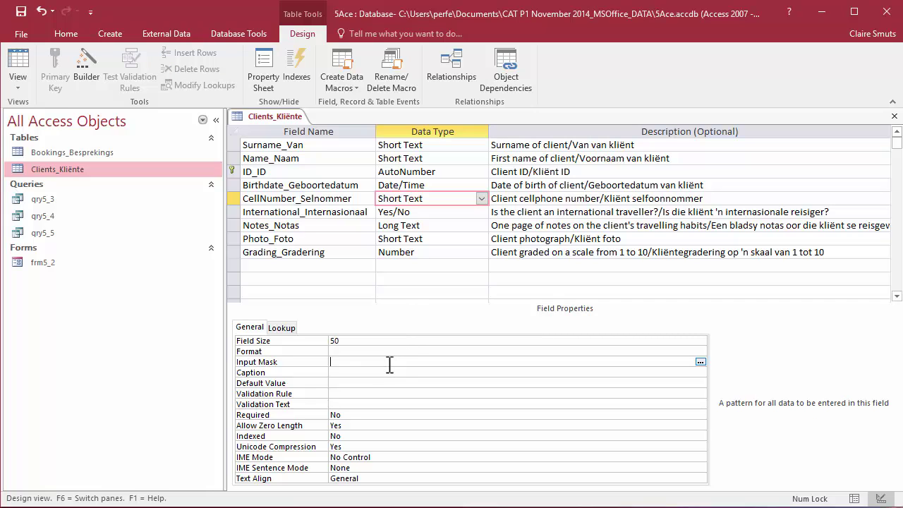
{"action": "type", "text": "000 000 0000"}
{"action": "left_click", "coordinate": [406, 374]}
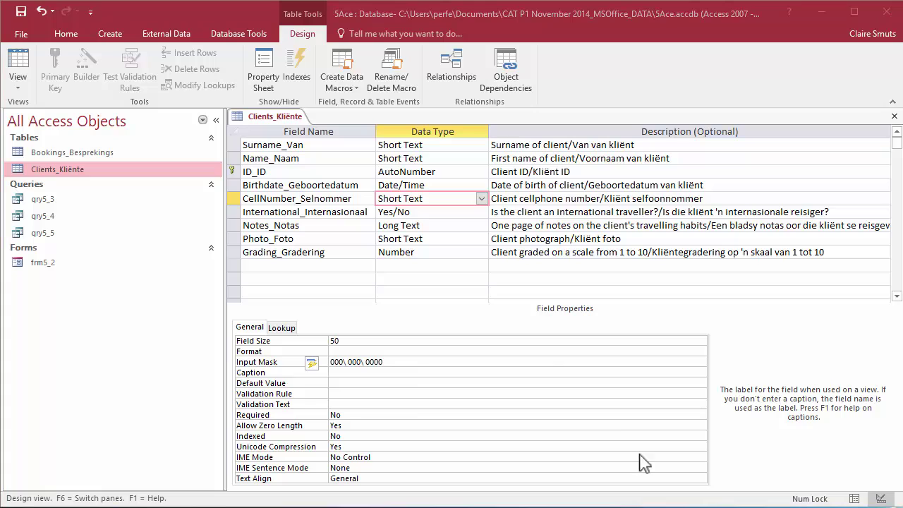
{"action": "left_click", "coordinate": [21, 12]}
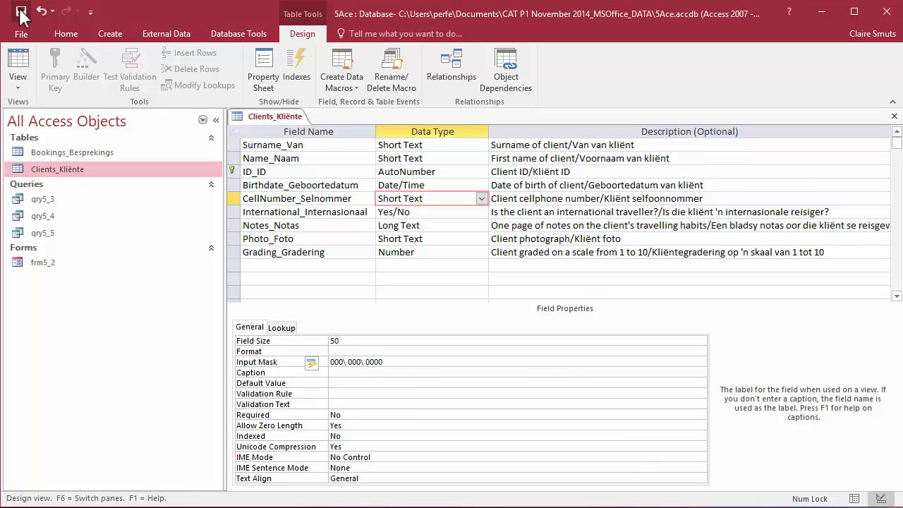
{"action": "left_click", "coordinate": [894, 116]}
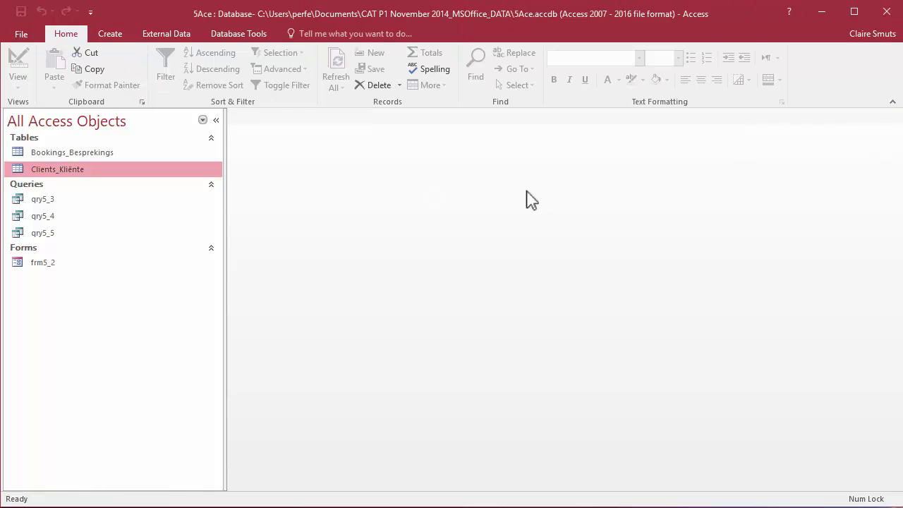
Open the form frm5_2 in Design View.
{"action": "double_click", "coordinate": [71, 263]}
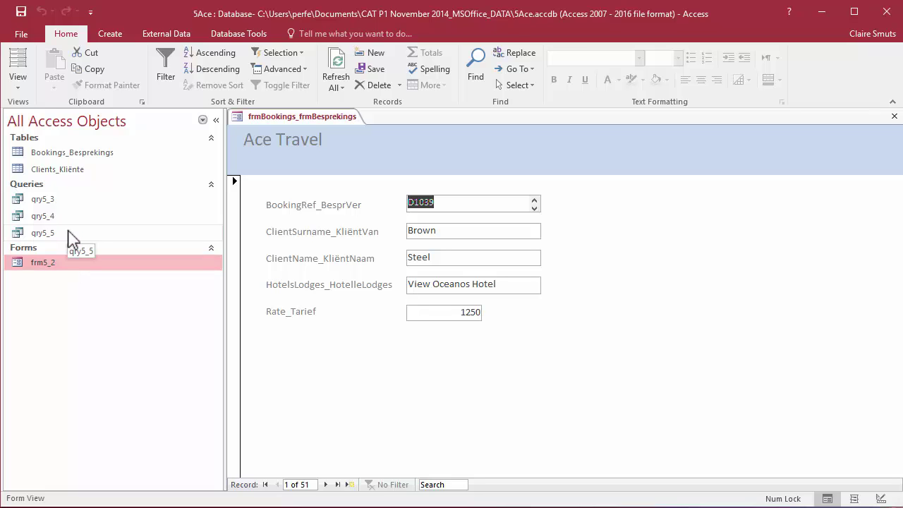
{"action": "left_click", "coordinate": [24, 81]}
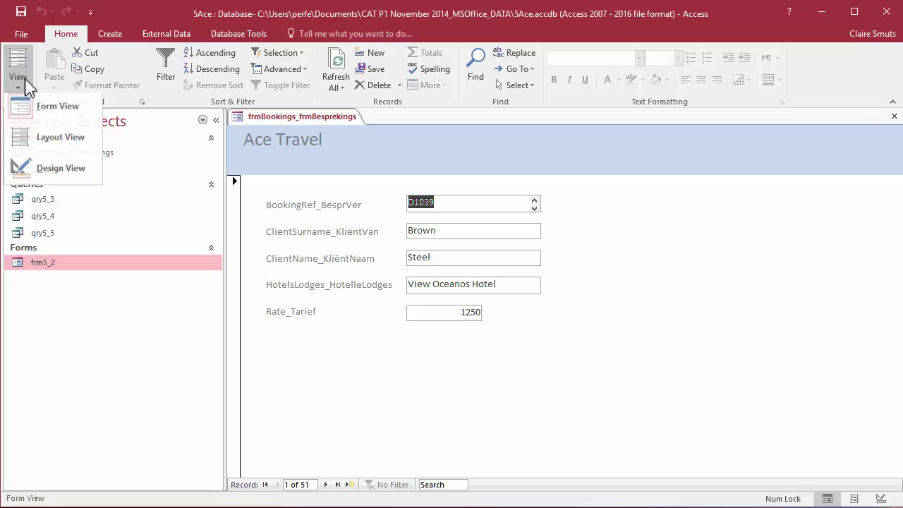
{"action": "left_click", "coordinate": [65, 168]}
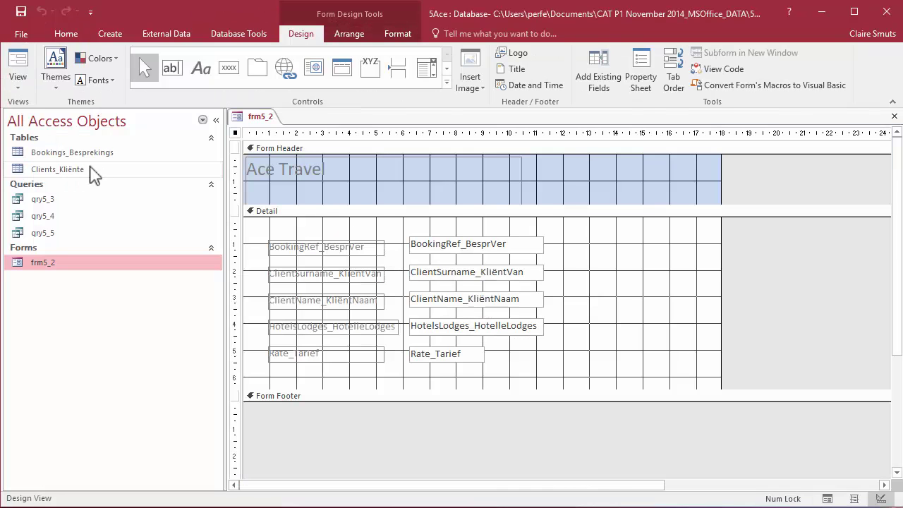
Change the font colour of the "Ace Travel" title in the form header to orange.
{"action": "left_click", "coordinate": [316, 172]}
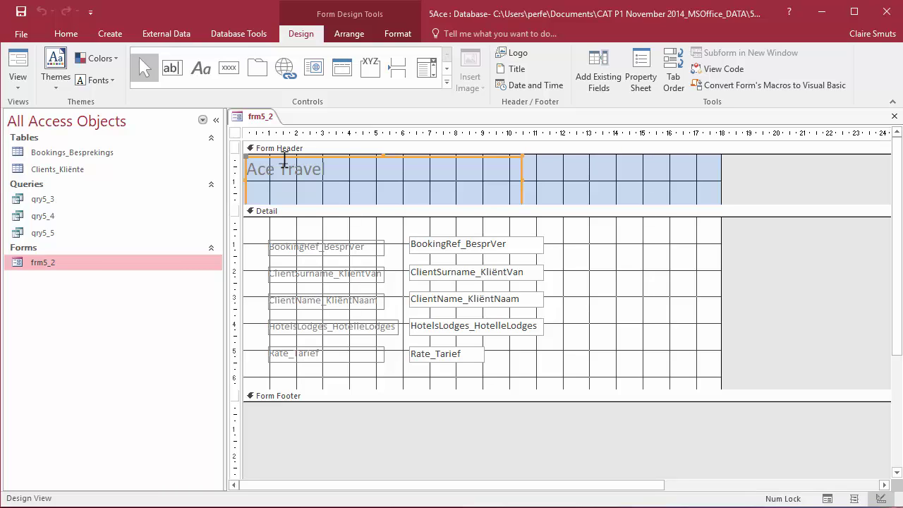
{"action": "left_click", "coordinate": [400, 36]}
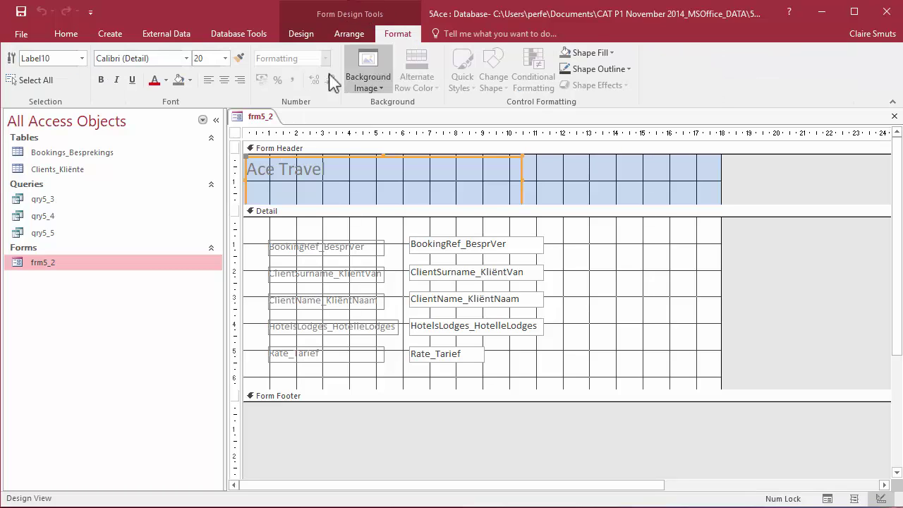
{"action": "left_click", "coordinate": [166, 80]}
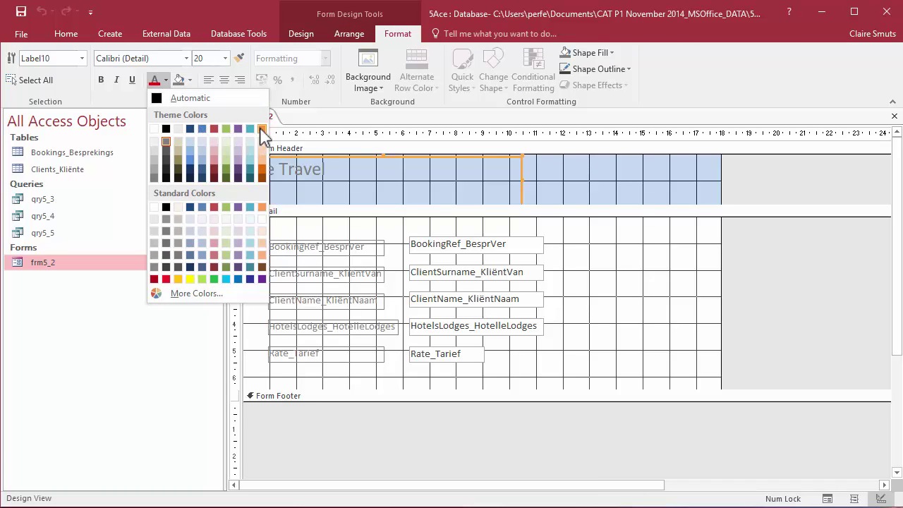
{"action": "left_click", "coordinate": [262, 129]}
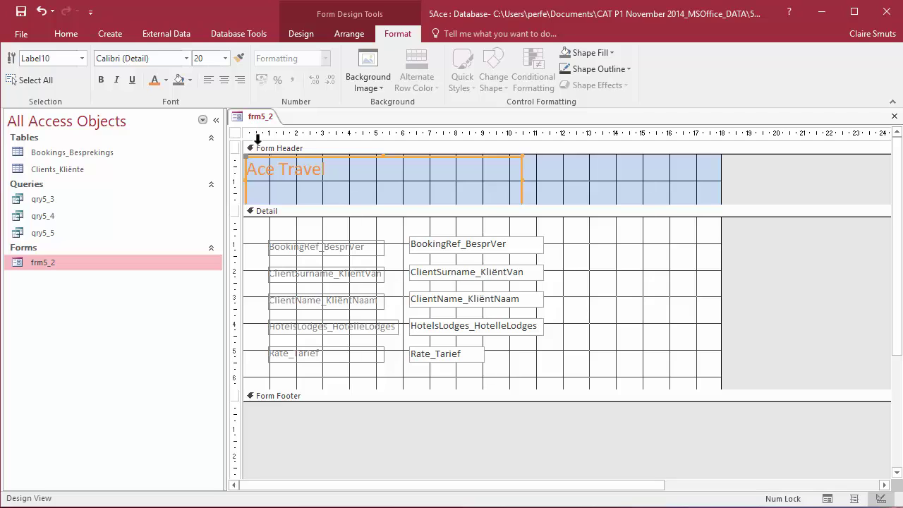
Set the Format property of the Rate_Tarief text box to Currency and close its property sheet.
{"action": "left_click", "coordinate": [456, 353]}
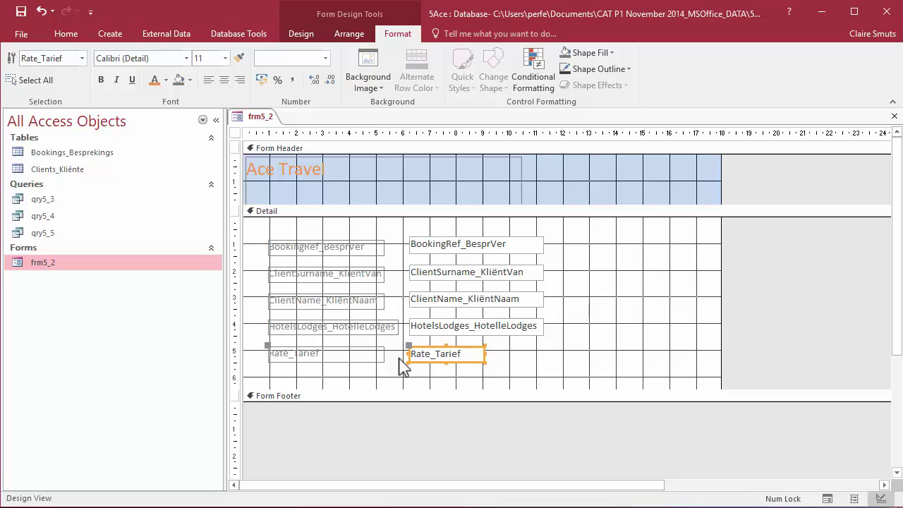
{"action": "left_click", "coordinate": [338, 358]}
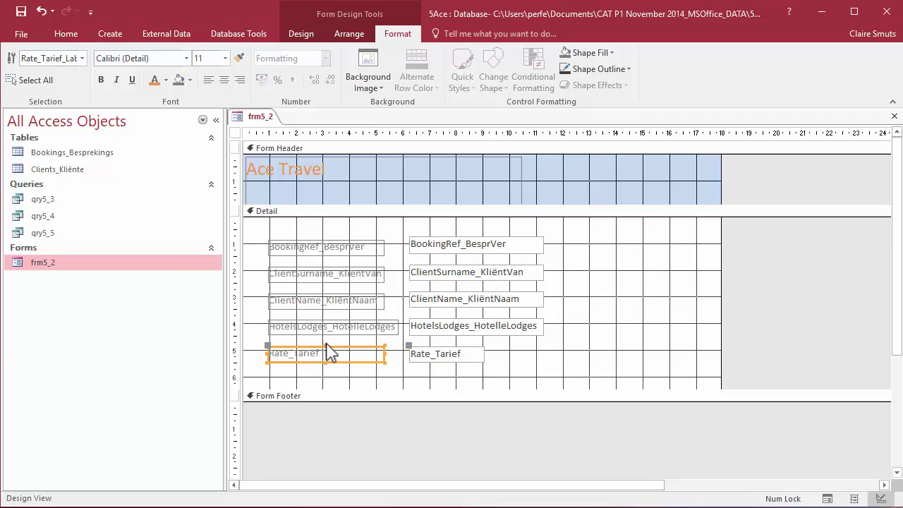
{"action": "left_click", "coordinate": [443, 356]}
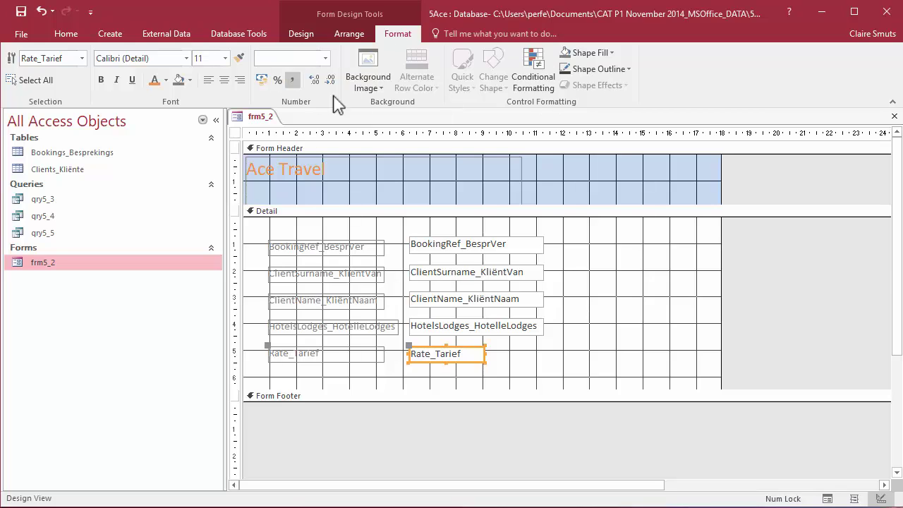
{"action": "left_click", "coordinate": [296, 41]}
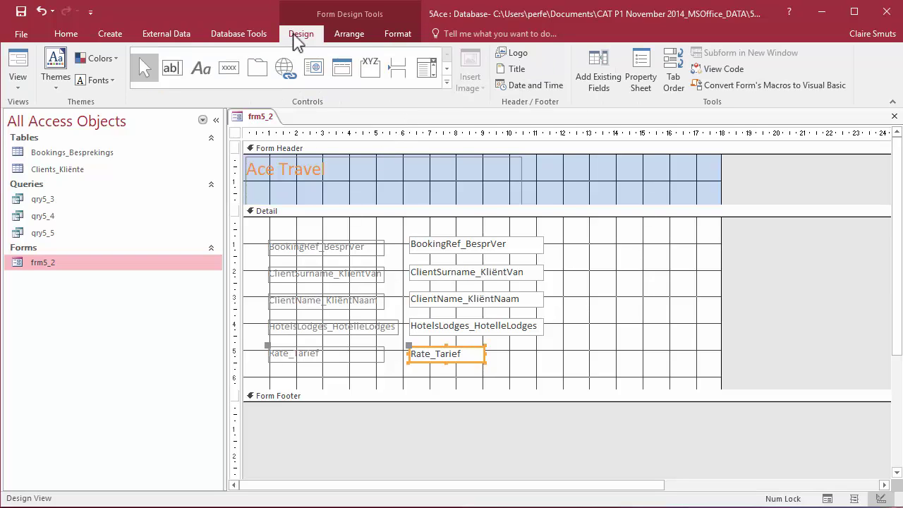
{"action": "left_click", "coordinate": [651, 64]}
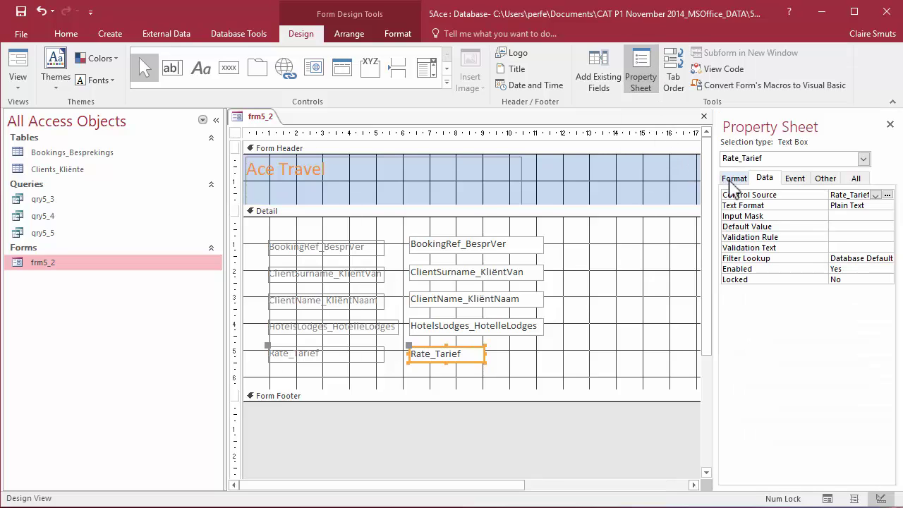
{"action": "left_click", "coordinate": [732, 180]}
{"action": "left_click", "coordinate": [876, 196]}
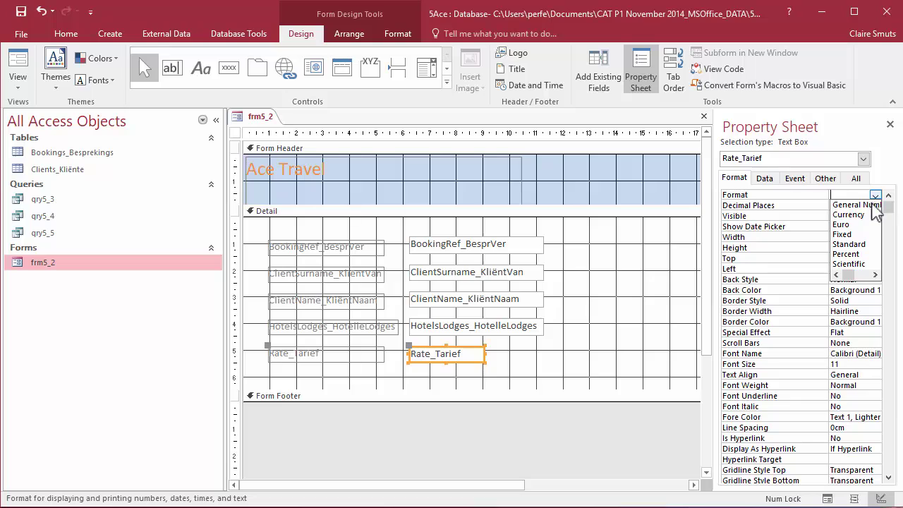
{"action": "left_click", "coordinate": [871, 214]}
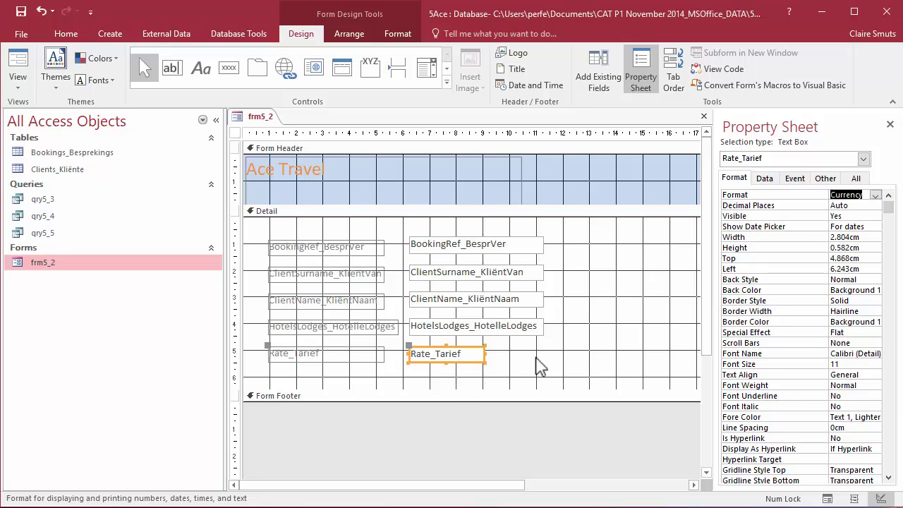
{"action": "left_click", "coordinate": [540, 366]}
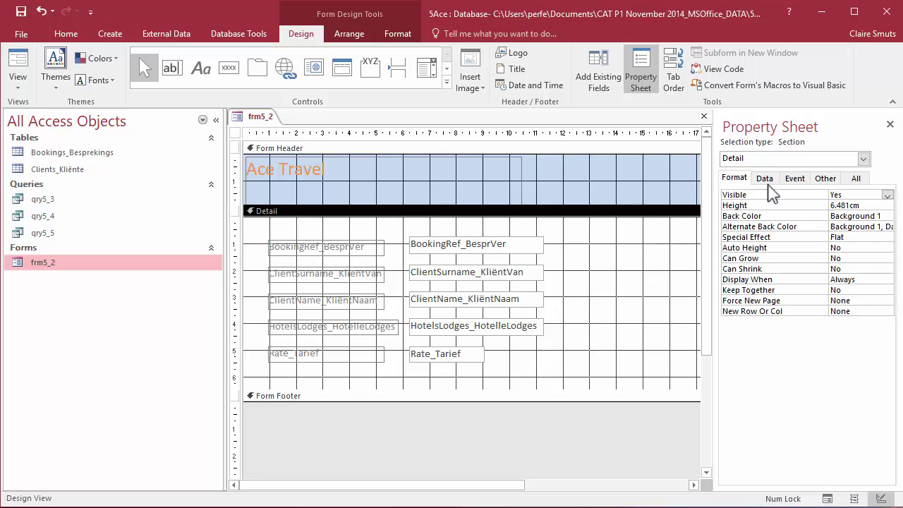
{"action": "left_click", "coordinate": [891, 125]}
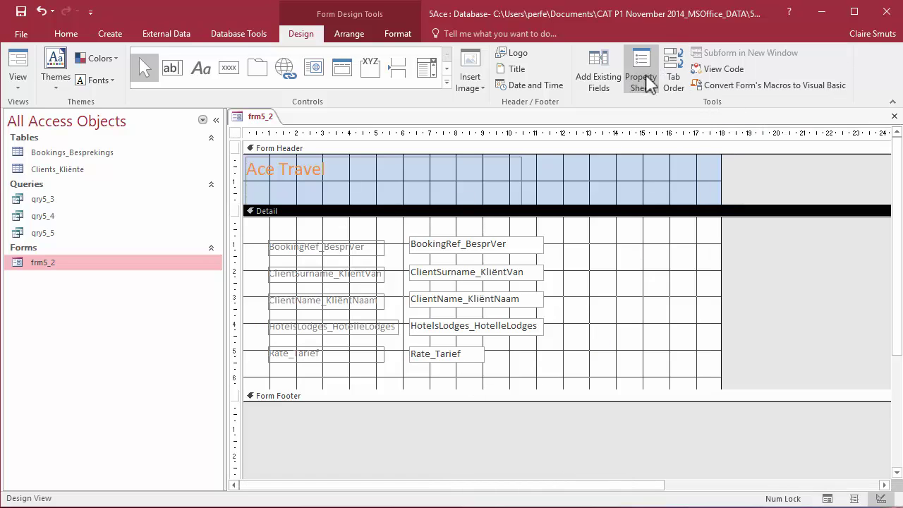
Extend the form's Detail section to about 7 cm and insert a combo box below the Rate_Tarief text box.
{"action": "left_click", "coordinate": [598, 71]}
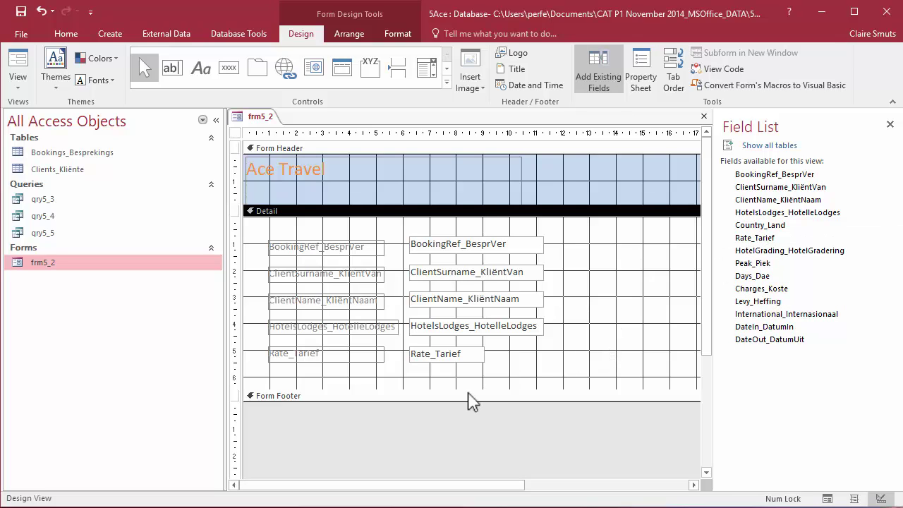
{"action": "left_click_drag", "start_coordinate": [468, 390], "coordinate": [469, 410]}
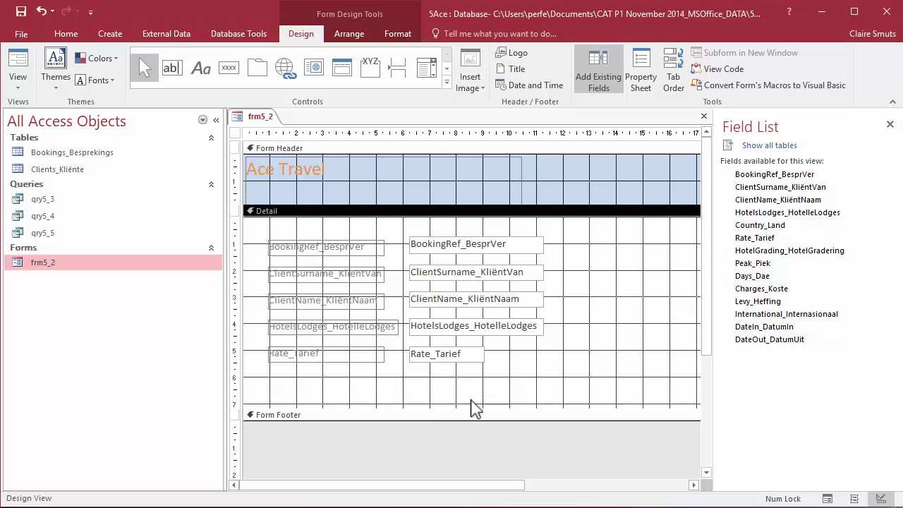
{"action": "left_click", "coordinate": [429, 70]}
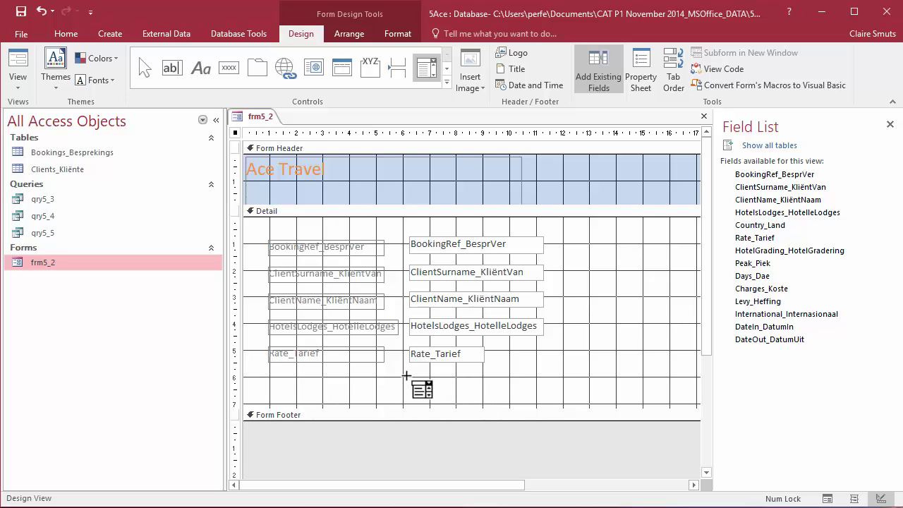
{"action": "left_click", "coordinate": [411, 371]}
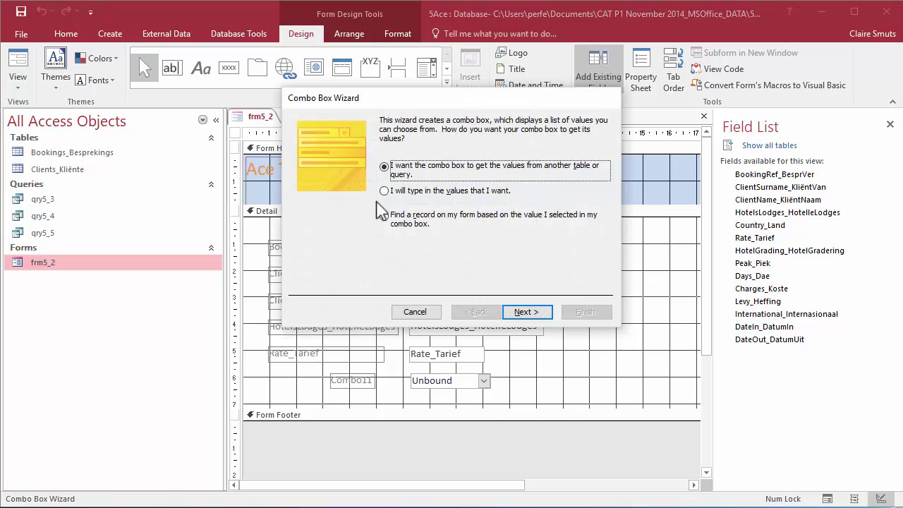
Give the combo box a typed one-column value list of Kenya, Namibia, South Africa, Tanzania and Zambia.
{"action": "left_click", "coordinate": [385, 190]}
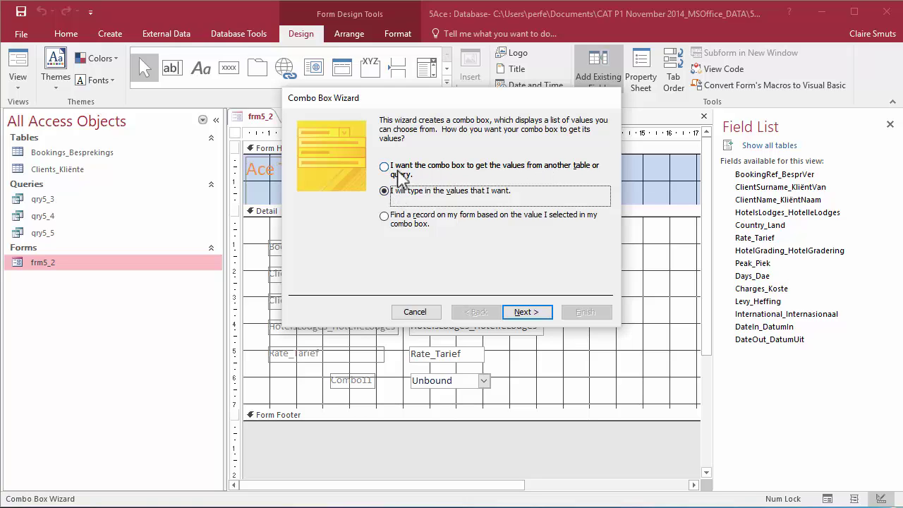
{"action": "left_click", "coordinate": [534, 316]}
{"action": "left_click", "coordinate": [317, 203]}
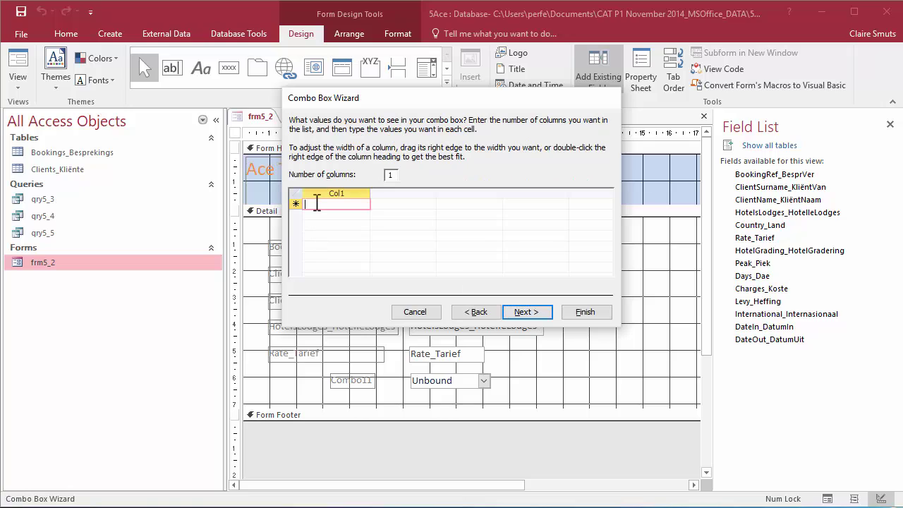
{"action": "type", "text": "Ken"}
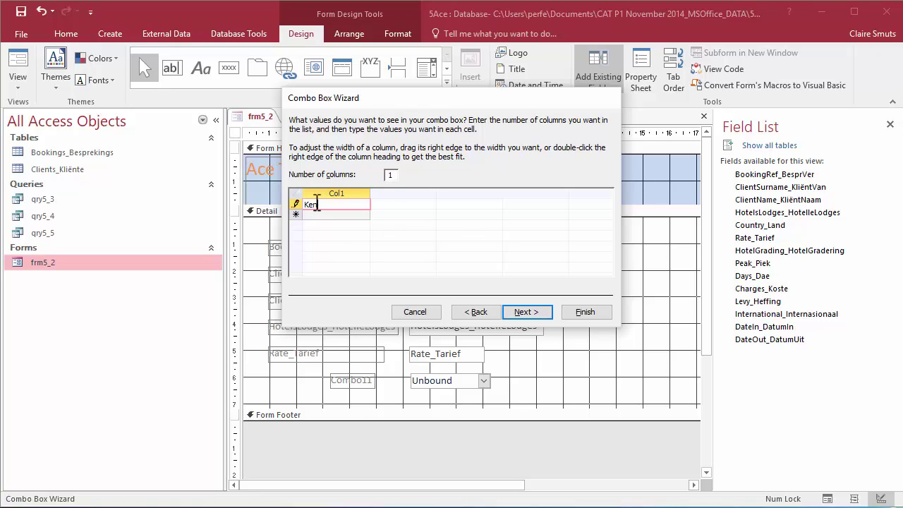
{"action": "type", "text": "ya Namibia South Africa Tanzania Zambia"}
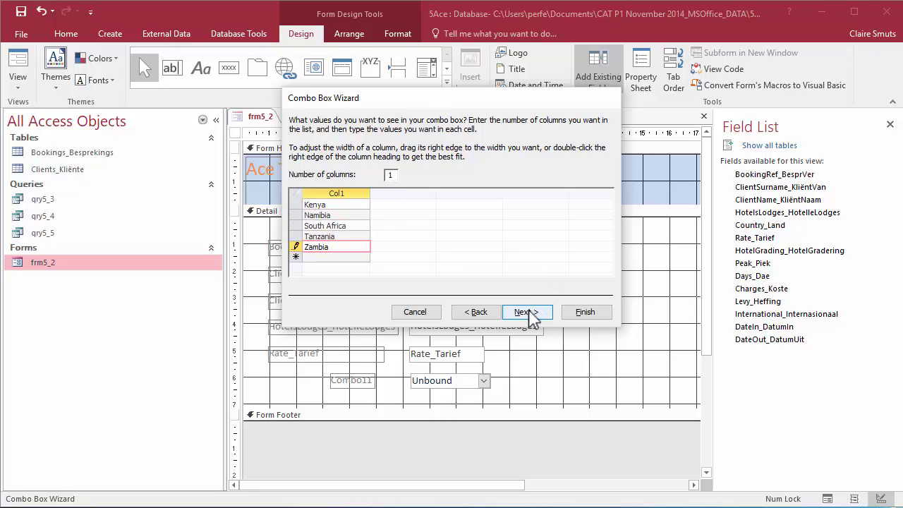
{"action": "left_click", "coordinate": [529, 313]}
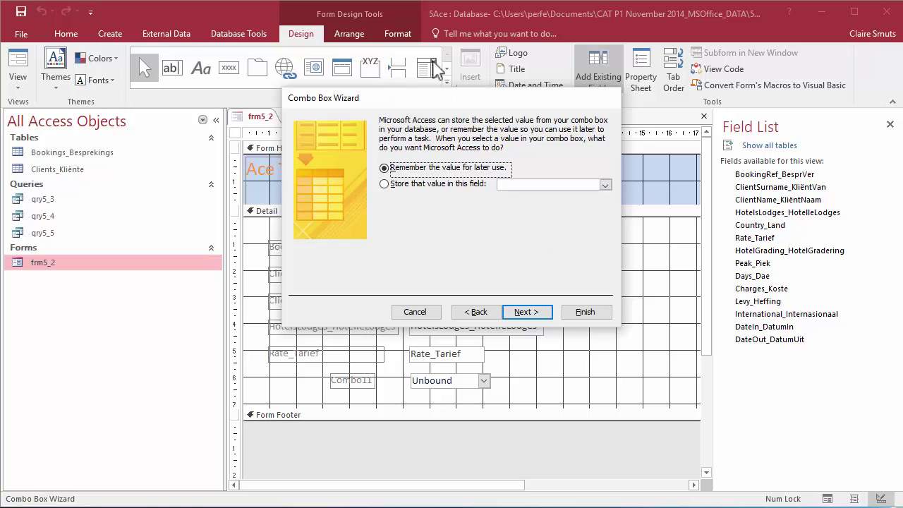
Store the combo box's value in the Country_Land field, label it Country_Land and complete the Combo Box Wizard.
{"action": "left_click", "coordinate": [436, 187]}
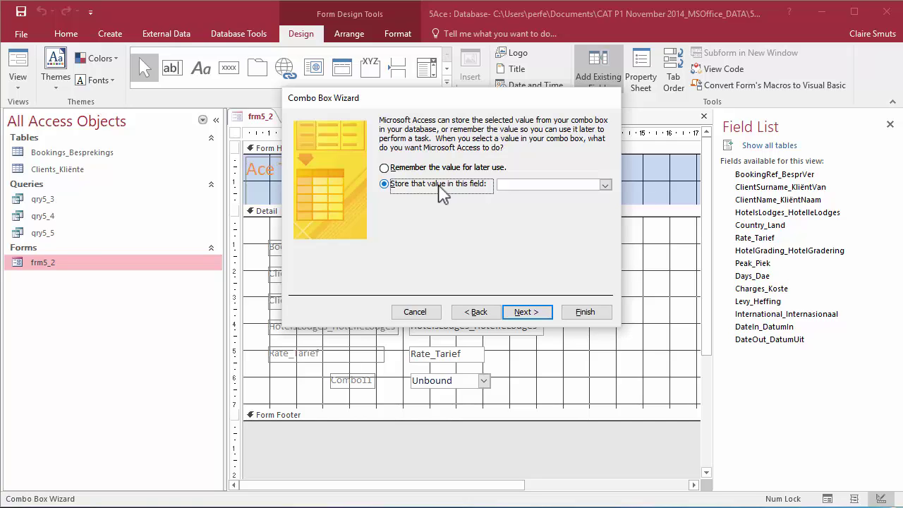
{"action": "left_click", "coordinate": [605, 185]}
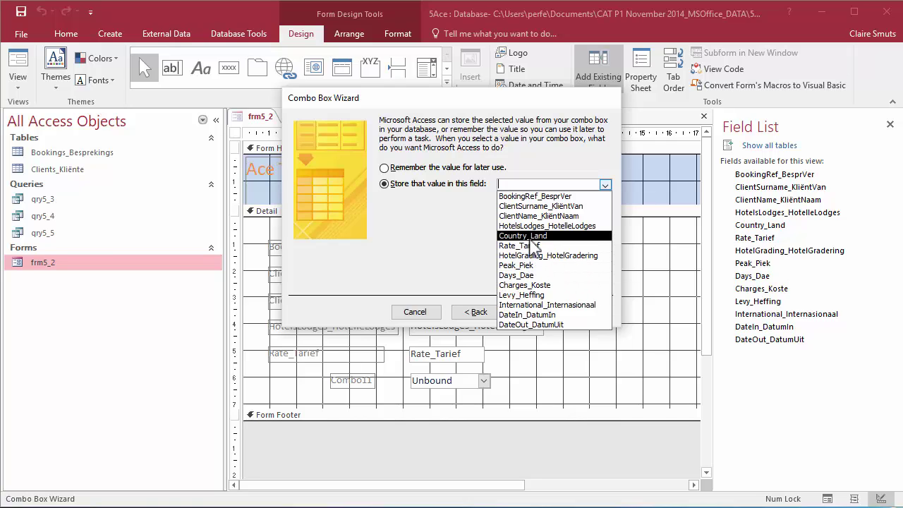
{"action": "left_click", "coordinate": [530, 238]}
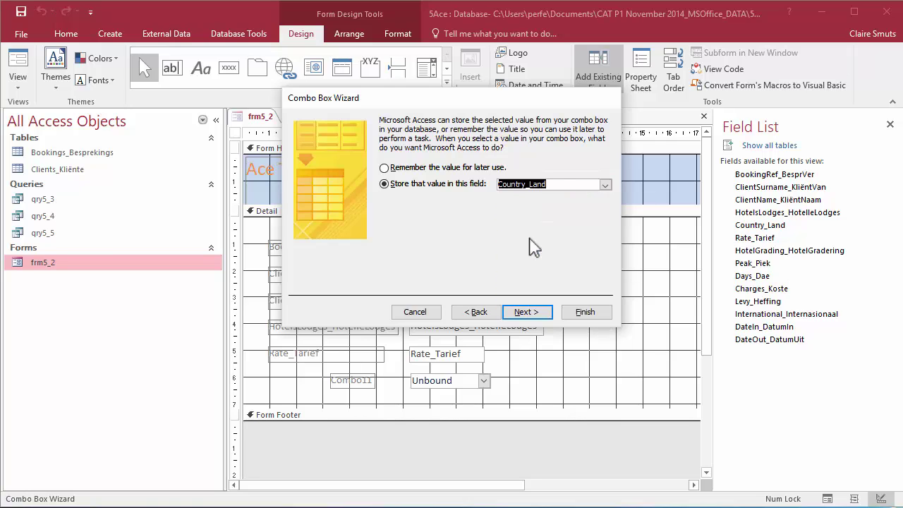
{"action": "left_click", "coordinate": [539, 311]}
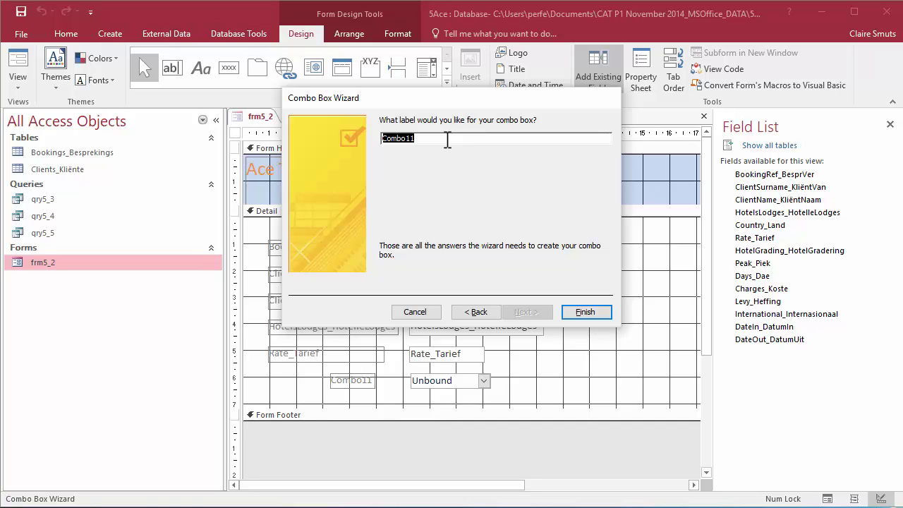
{"action": "type", "text": "Country_Land"}
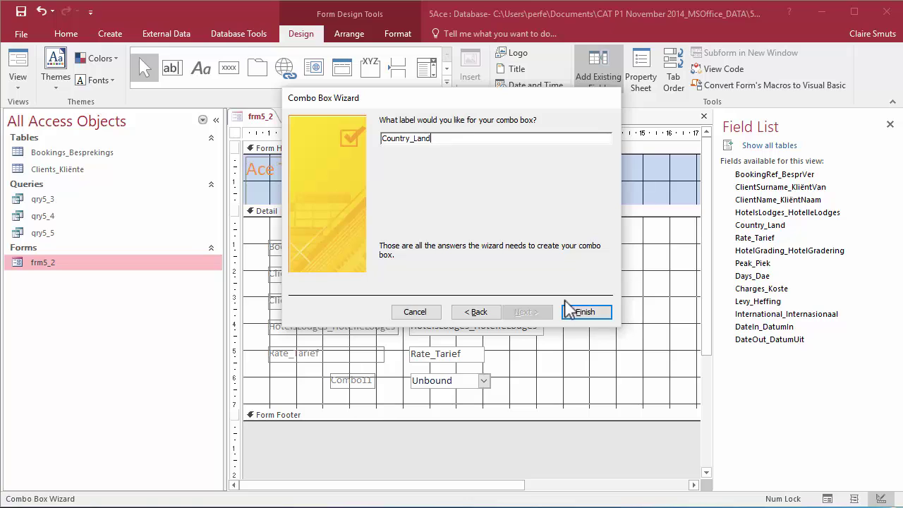
{"action": "left_click", "coordinate": [585, 313]}
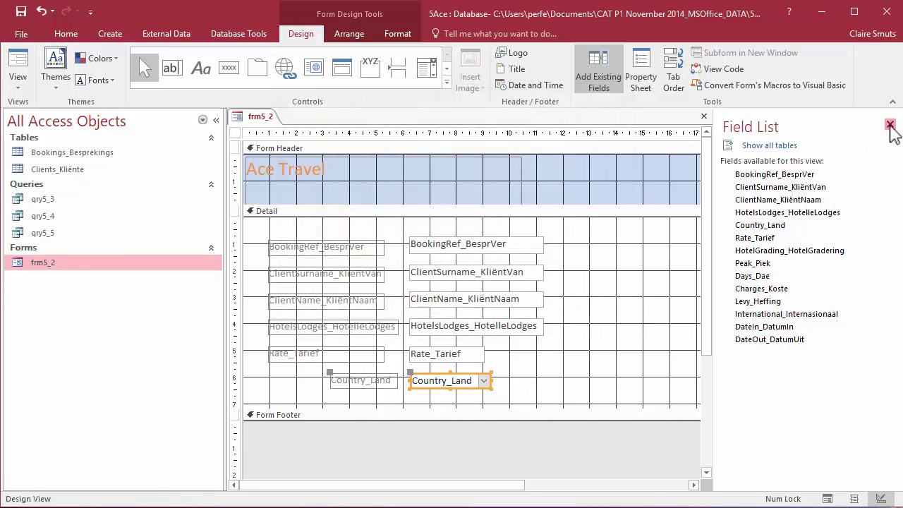
Check the Control Source and Row Source properties of the Country_Land combo box and close the form frm5_2.
{"action": "left_click", "coordinate": [890, 124]}
{"action": "left_click", "coordinate": [642, 78]}
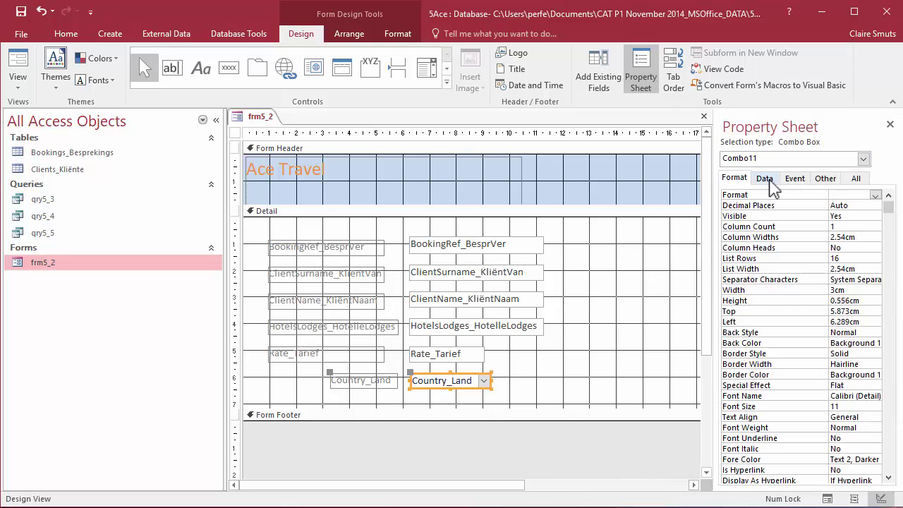
{"action": "left_click", "coordinate": [766, 179]}
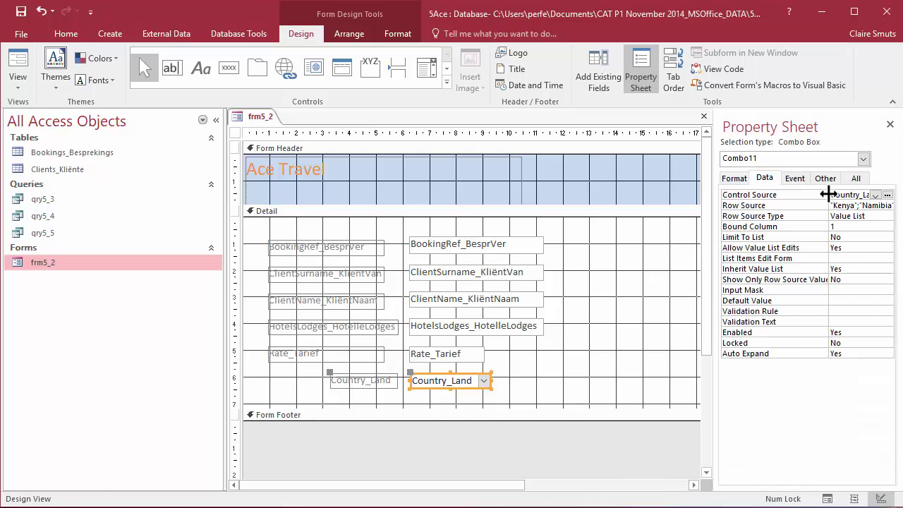
{"action": "left_click_drag", "start_coordinate": [829, 195], "coordinate": [796, 196]}
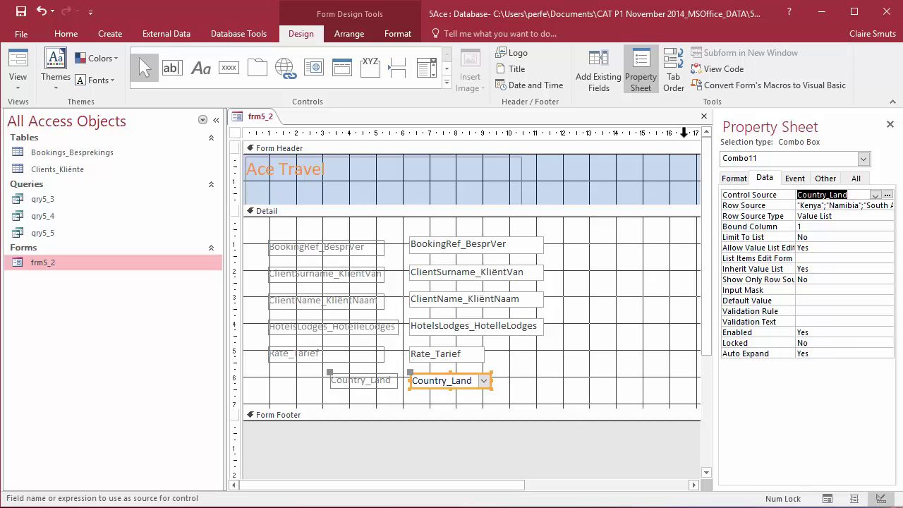
{"action": "left_click", "coordinate": [652, 257]}
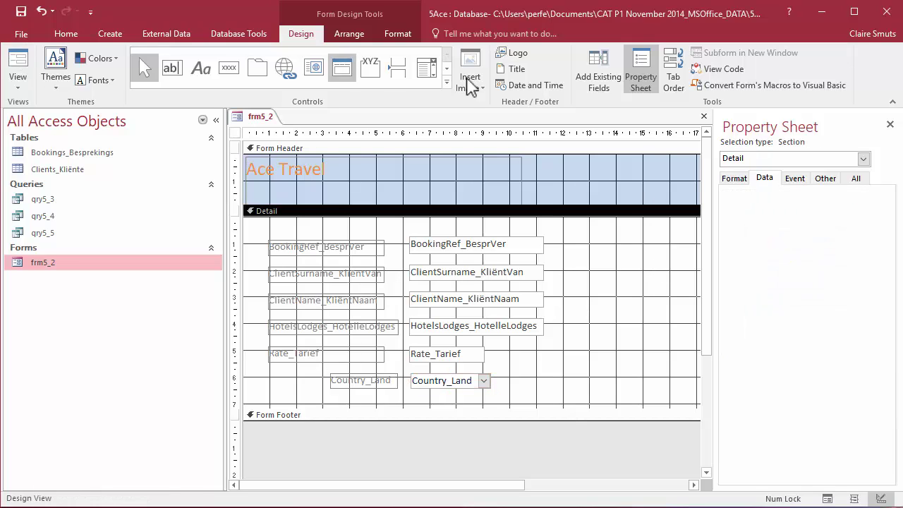
{"action": "left_click", "coordinate": [703, 116]}
{"action": "left_click", "coordinate": [639, 428]}
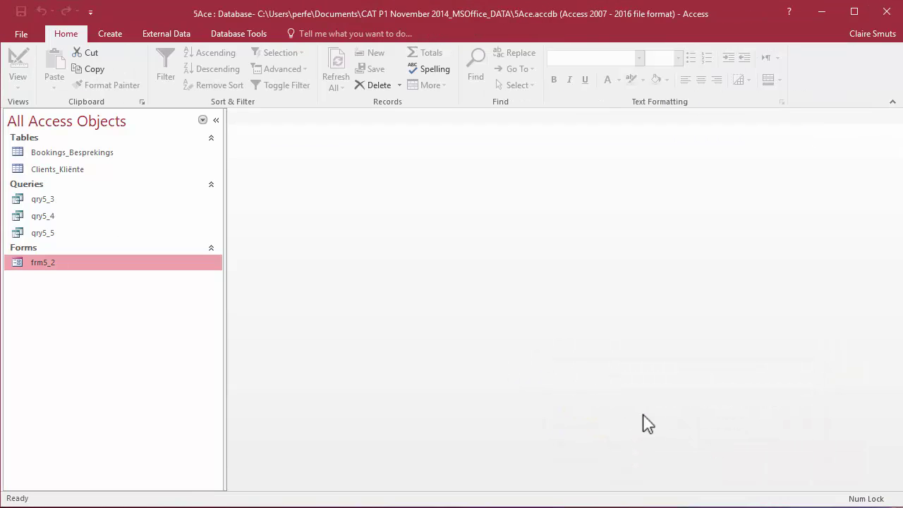
Widen the HotelsLodges_HotelleLodges column in the results of query qry5_3 and show the query in Design view.
{"action": "double_click", "coordinate": [50, 204]}
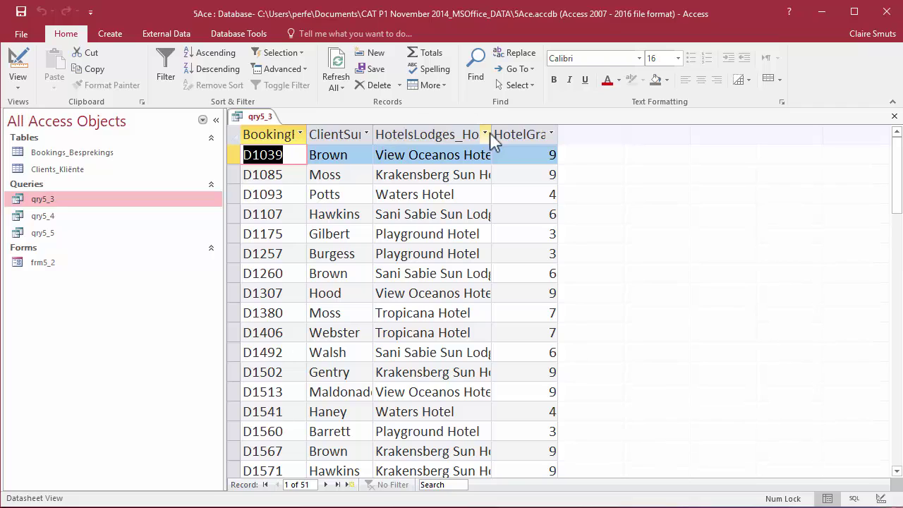
{"action": "left_click_drag", "start_coordinate": [492, 134], "coordinate": [601, 134]}
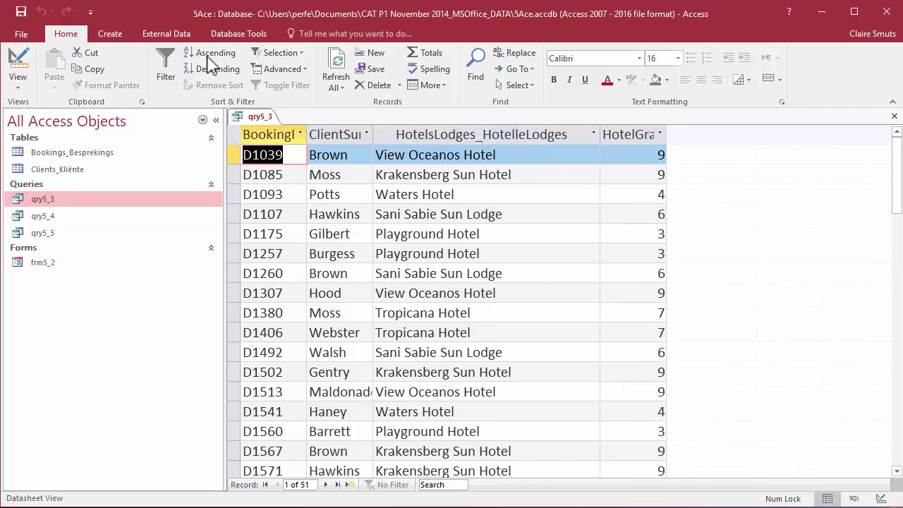
{"action": "left_click", "coordinate": [25, 65]}
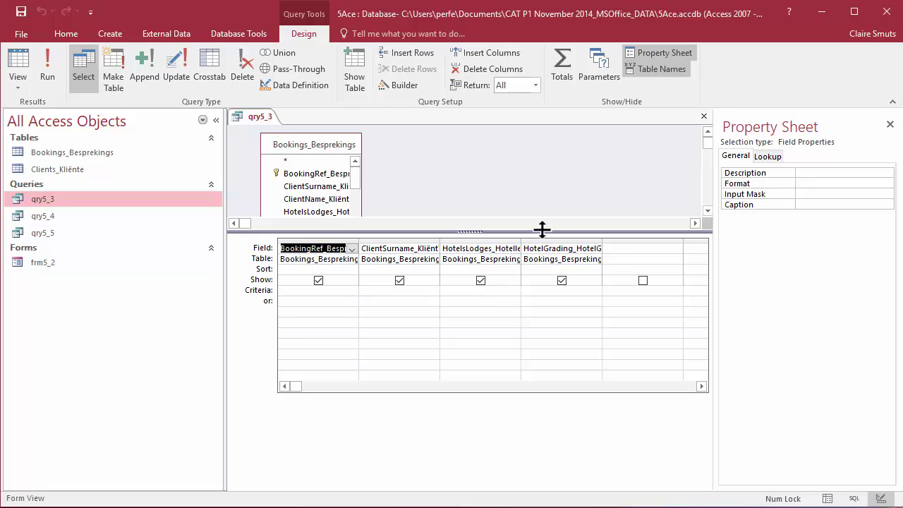
{"action": "left_click_drag", "start_coordinate": [542, 231], "coordinate": [544, 288]}
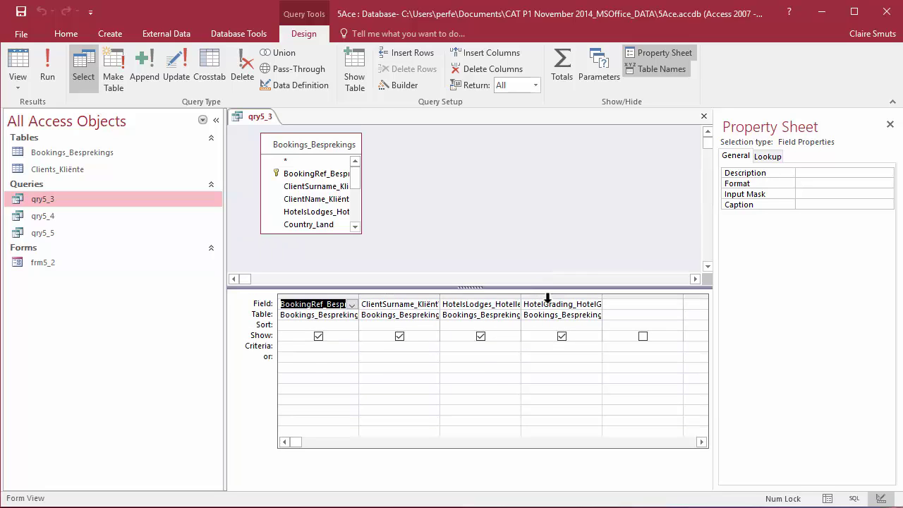
Add the criterion S* to the HotelsLodges_HotelleLodges field of qry5_3 and run the query.
{"action": "left_click", "coordinate": [492, 347]}
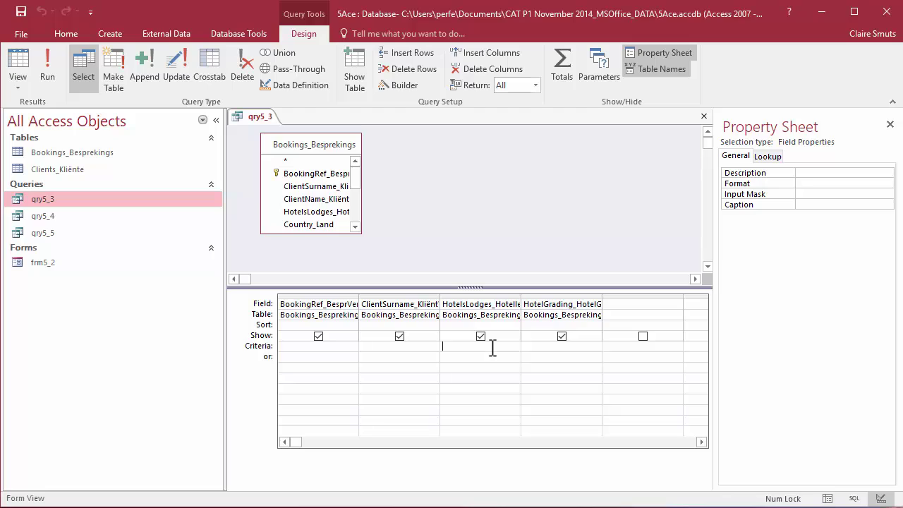
{"action": "type", "text": "S"}
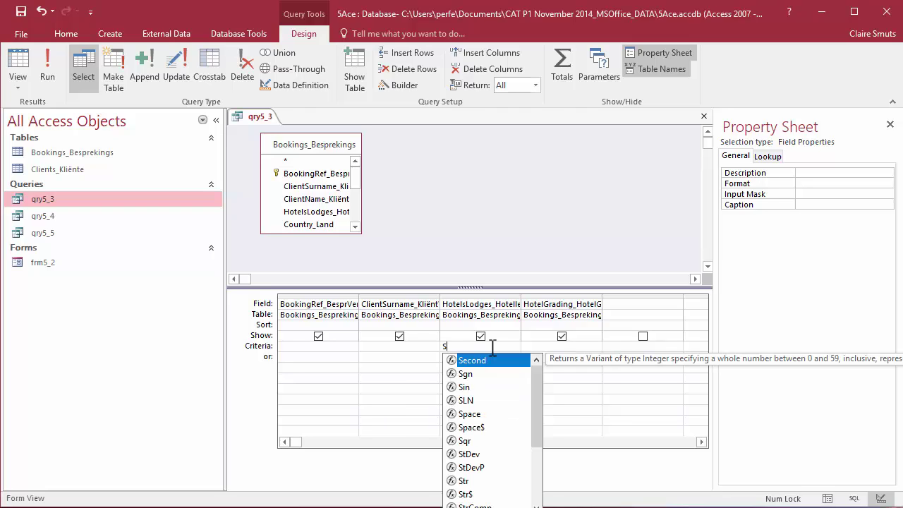
{"action": "type", "text": "*"}
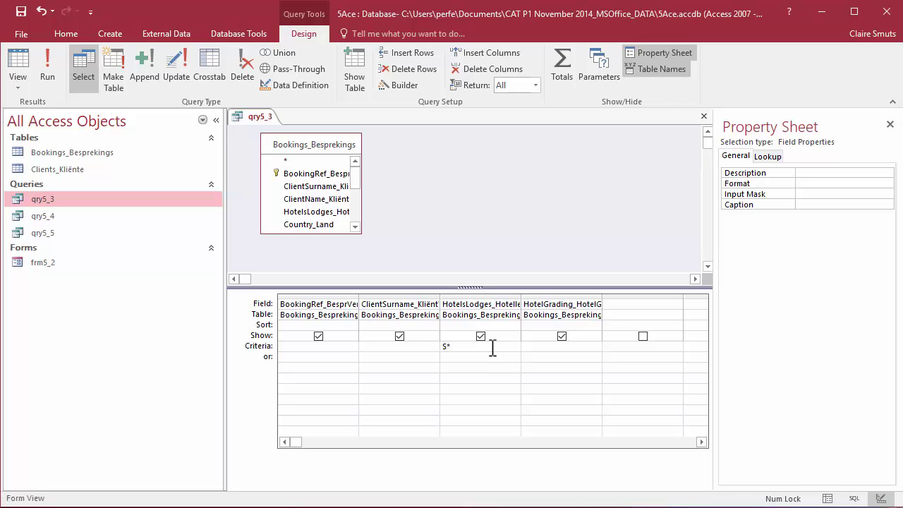
{"action": "left_click", "coordinate": [497, 357]}
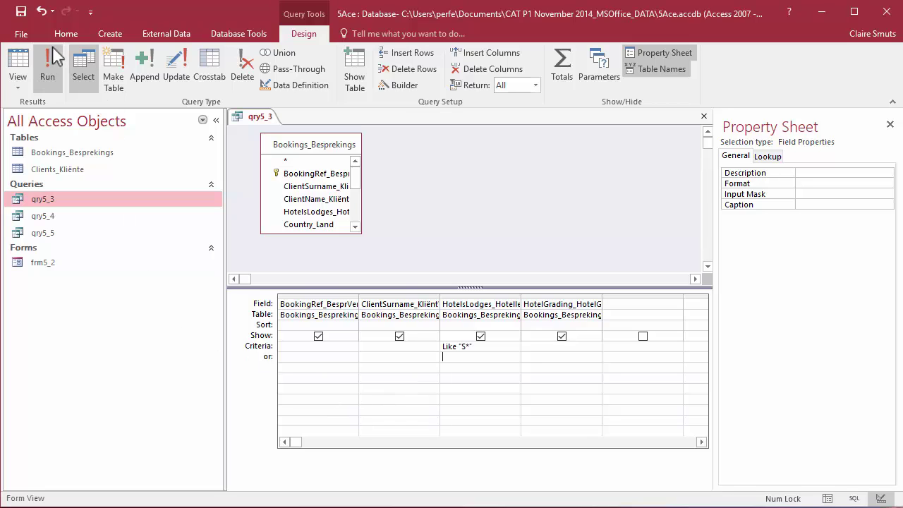
{"action": "left_click", "coordinate": [48, 67]}
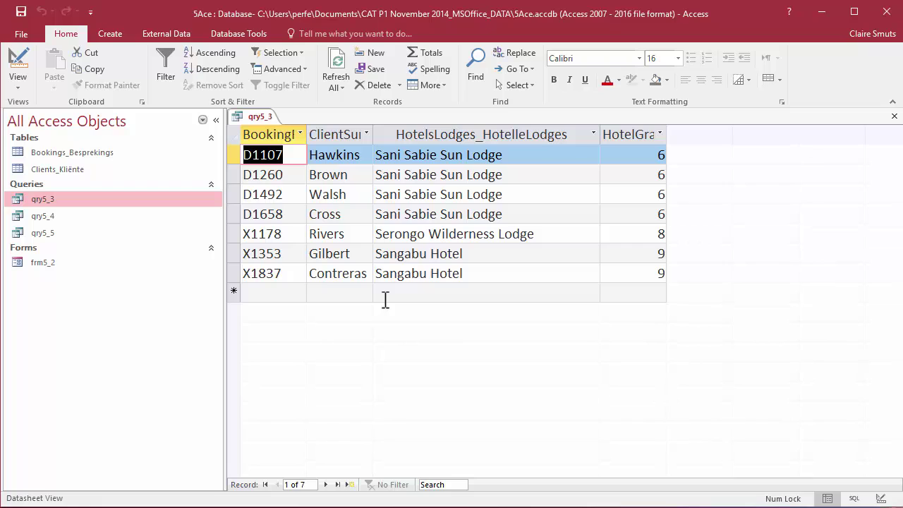
Try 9 as an alternative (or) criterion for HotelGrading_HotelGradering and run the query.
{"action": "left_click", "coordinate": [18, 60]}
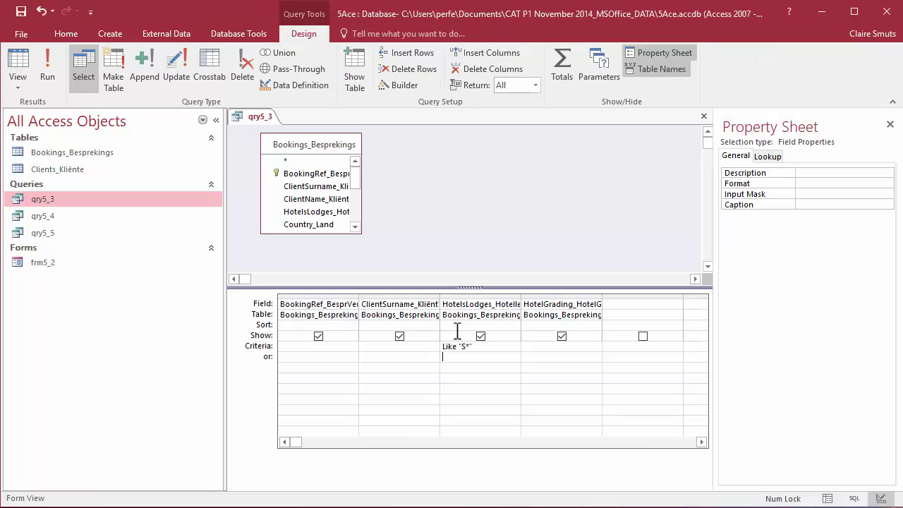
{"action": "left_click", "coordinate": [559, 359]}
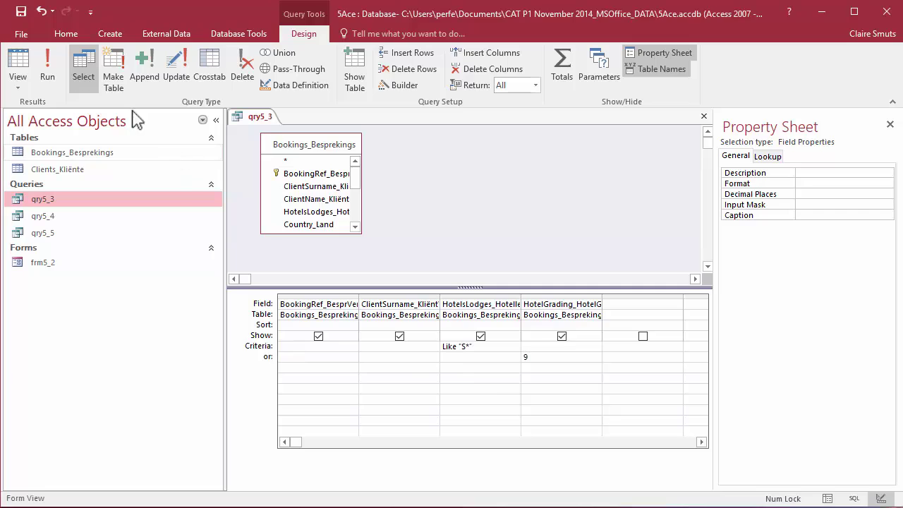
{"action": "left_click", "coordinate": [43, 71]}
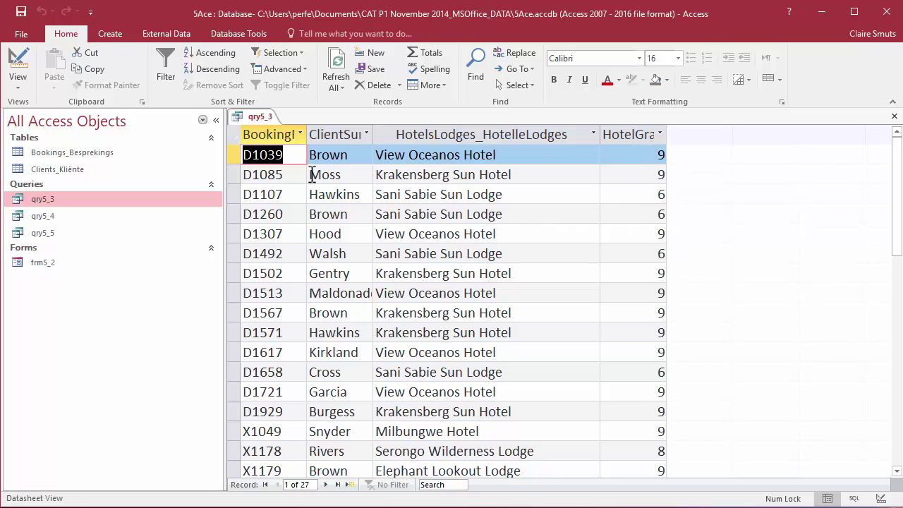
Place the HotelGrading_HotelGradering criterion 9 on the same row as Like "S*" instead, run qry5_3, and save and close it.
{"action": "left_click", "coordinate": [18, 64]}
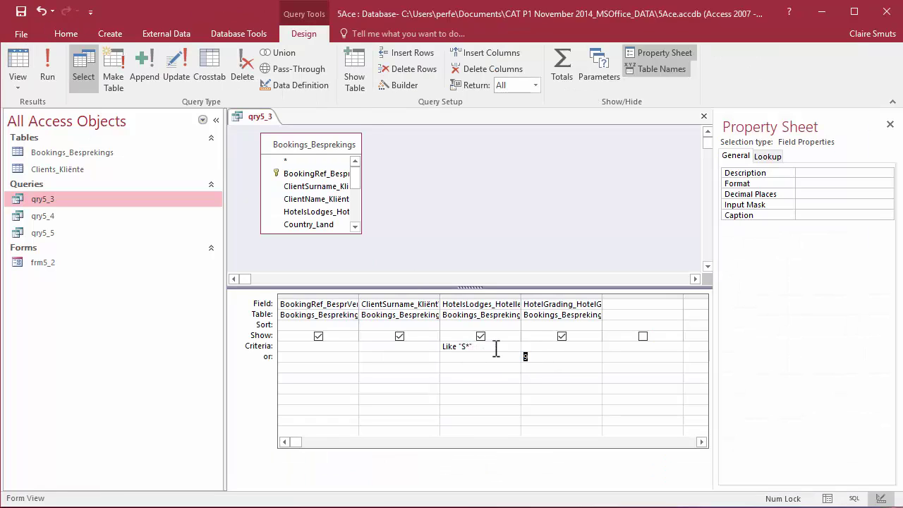
{"action": "left_click", "coordinate": [538, 345]}
{"action": "type", "text": "9"}
{"action": "left_click", "coordinate": [56, 68]}
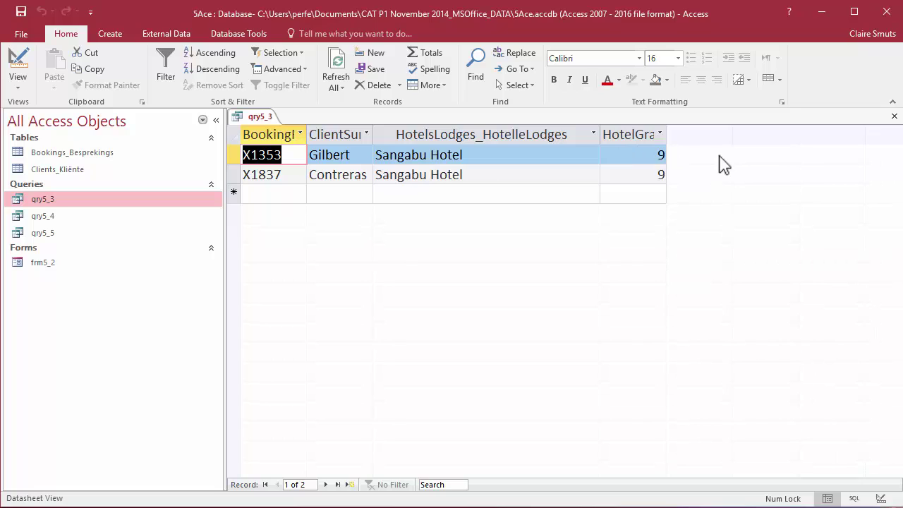
{"action": "left_click", "coordinate": [20, 12]}
{"action": "left_click", "coordinate": [894, 116]}
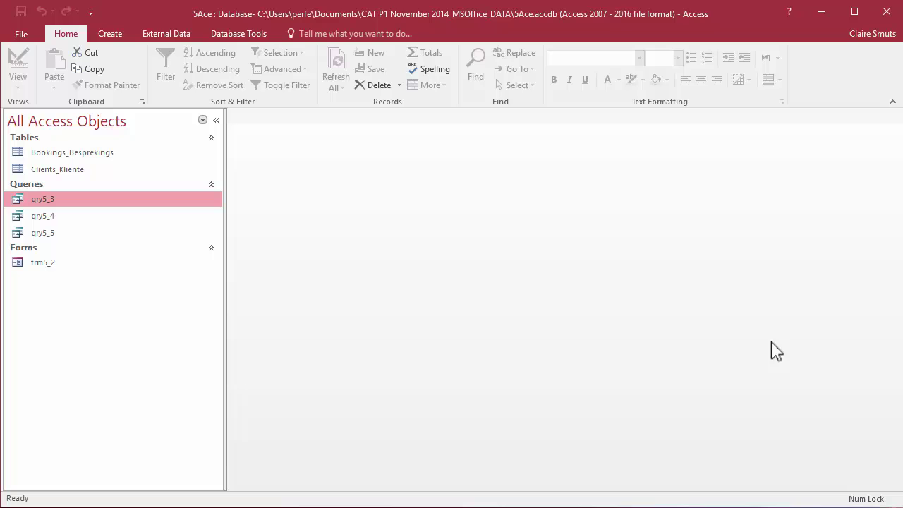
Open query qry5_4 in Design view and hide the ClientSurname_KliëntVan and HotelGrading_HotelGradering fields from its results.
{"action": "double_click", "coordinate": [66, 218]}
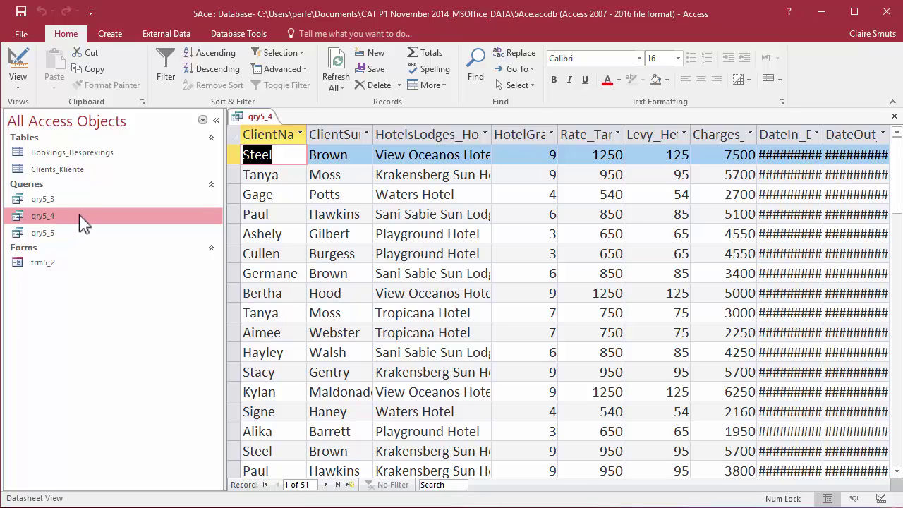
{"action": "left_click", "coordinate": [18, 59]}
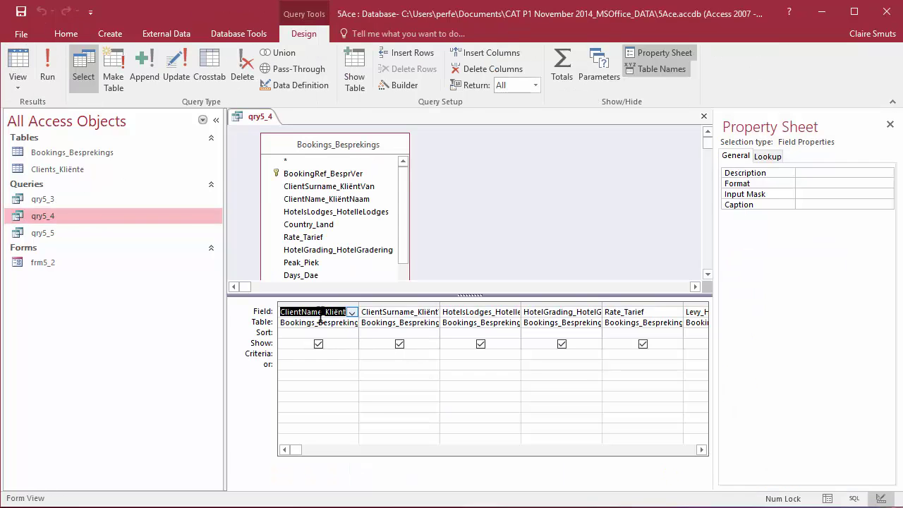
{"action": "left_click", "coordinate": [399, 344]}
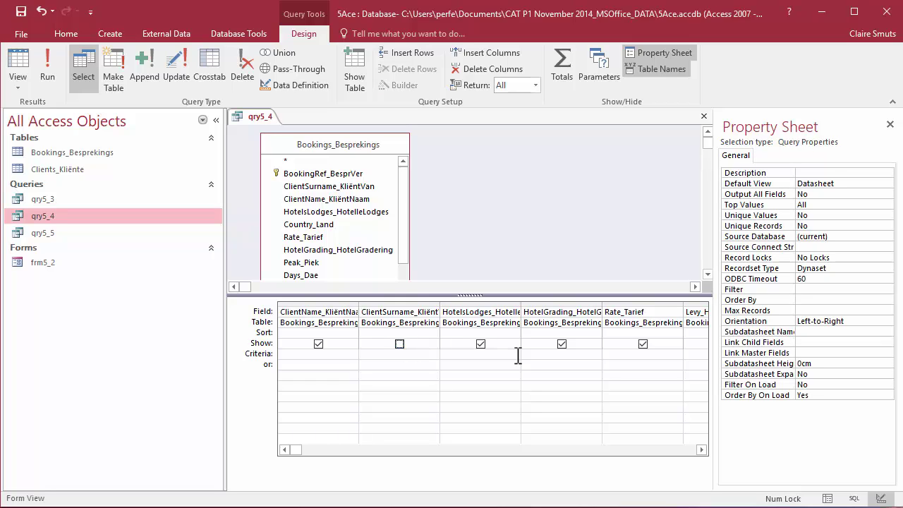
{"action": "left_click", "coordinate": [561, 344]}
Hide the Rate_Tarief, Levy_Heffing and Charges_Koste fields from the results of qry5_4 and run the query.
{"action": "left_click", "coordinate": [701, 450]}
{"action": "left_click", "coordinate": [701, 449]}
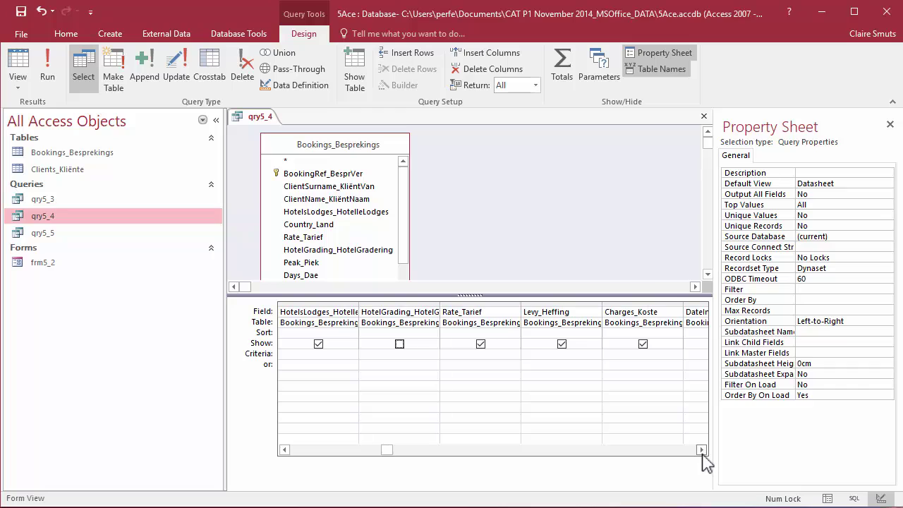
{"action": "left_click", "coordinate": [481, 344]}
{"action": "left_click", "coordinate": [561, 344]}
{"action": "left_click", "coordinate": [643, 344]}
{"action": "left_click", "coordinate": [701, 450]}
{"action": "left_click", "coordinate": [702, 450]}
{"action": "left_click", "coordinate": [701, 449]}
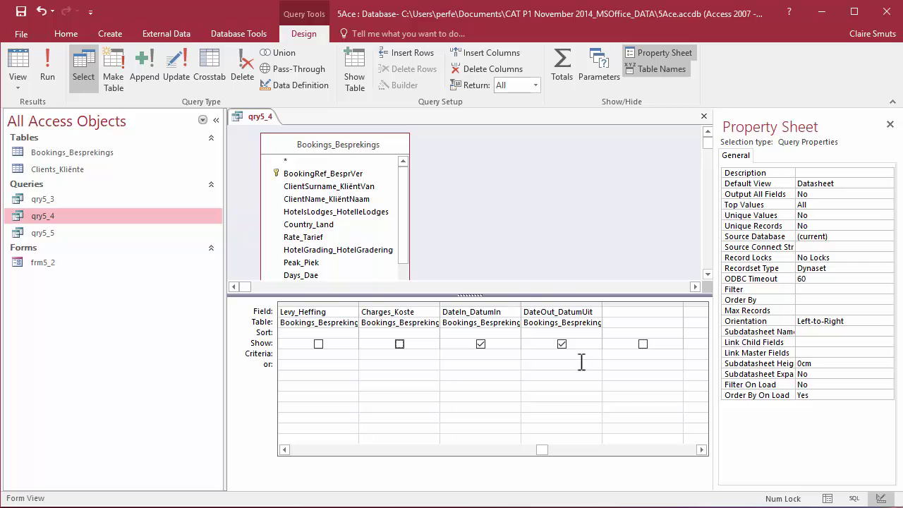
{"action": "left_click", "coordinate": [45, 64]}
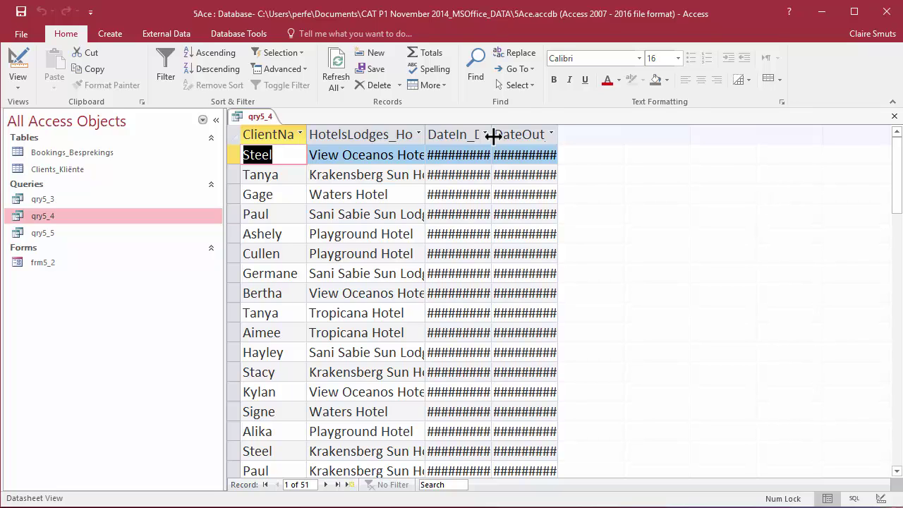
Fit the DateIn_DatumIn and DateOut_DatumUit columns to their contents and return qry5_4 to Design view.
{"action": "double_click", "coordinate": [492, 135]}
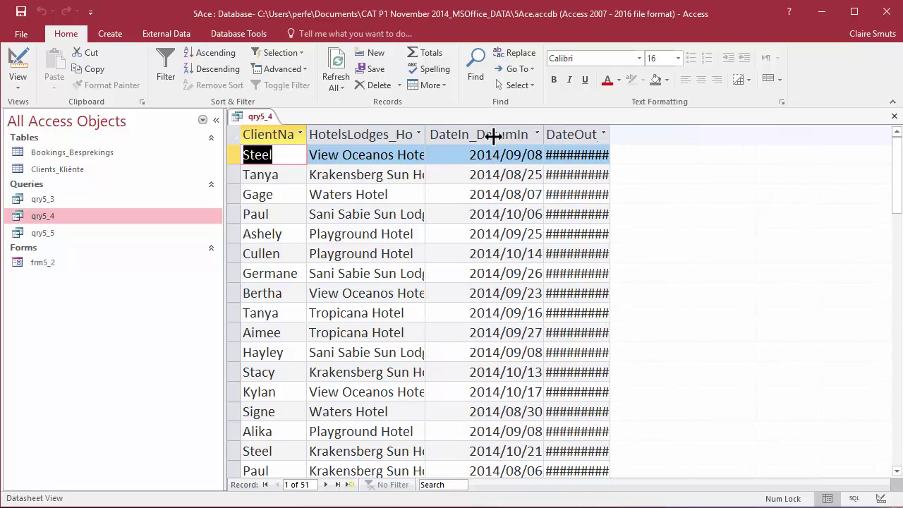
{"action": "double_click", "coordinate": [611, 135]}
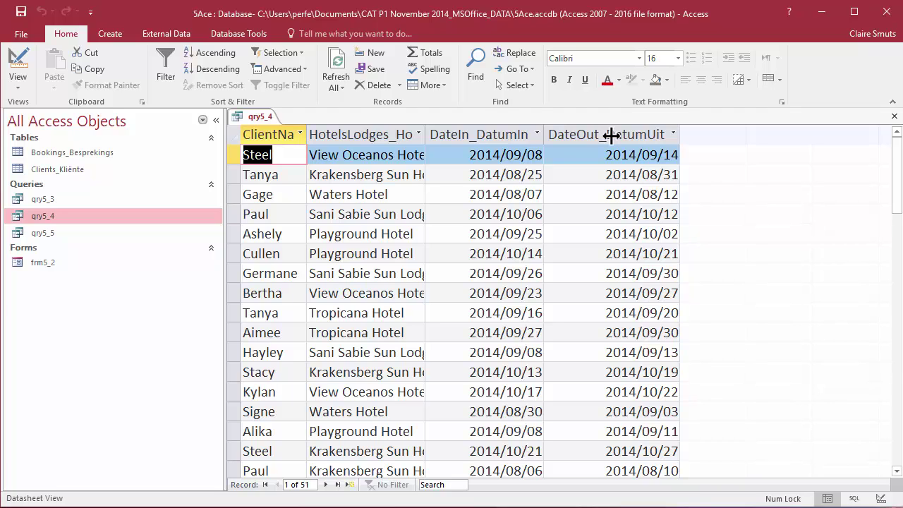
{"action": "left_click", "coordinate": [13, 63]}
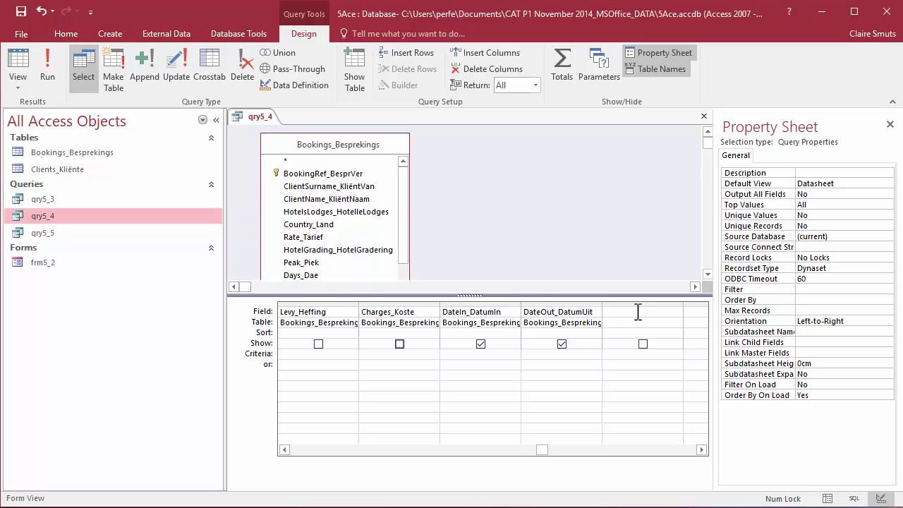
Open the Zoom editor for the empty field column after DateOut_DatumUit and set its font size to 12.
{"action": "left_click", "coordinate": [638, 311]}
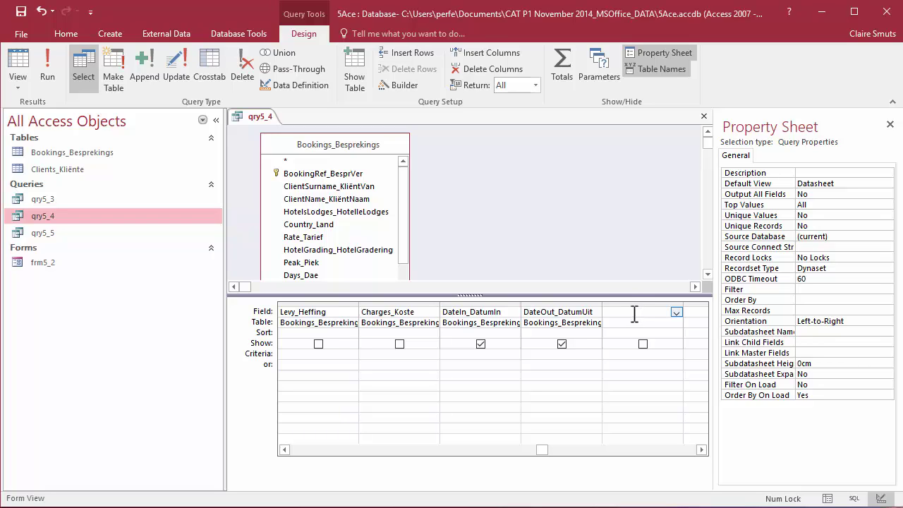
{"action": "right_click", "coordinate": [633, 313]}
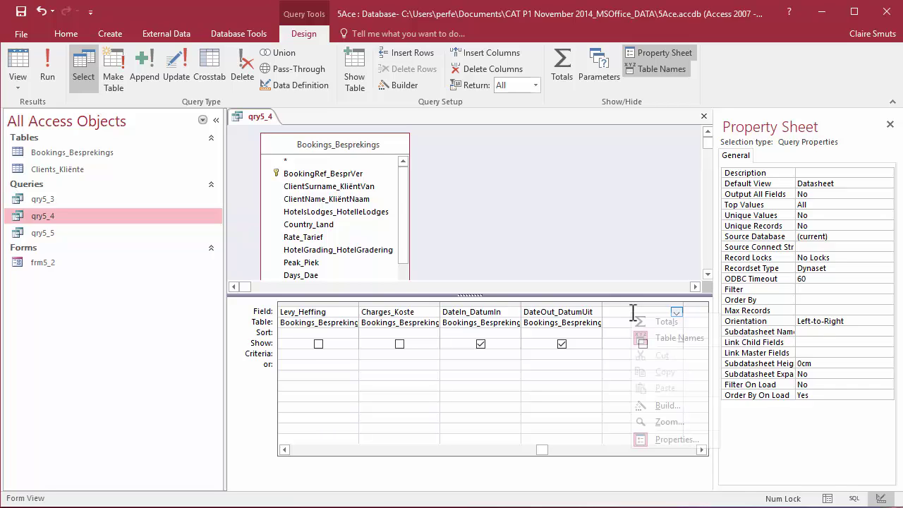
{"action": "left_click", "coordinate": [669, 422]}
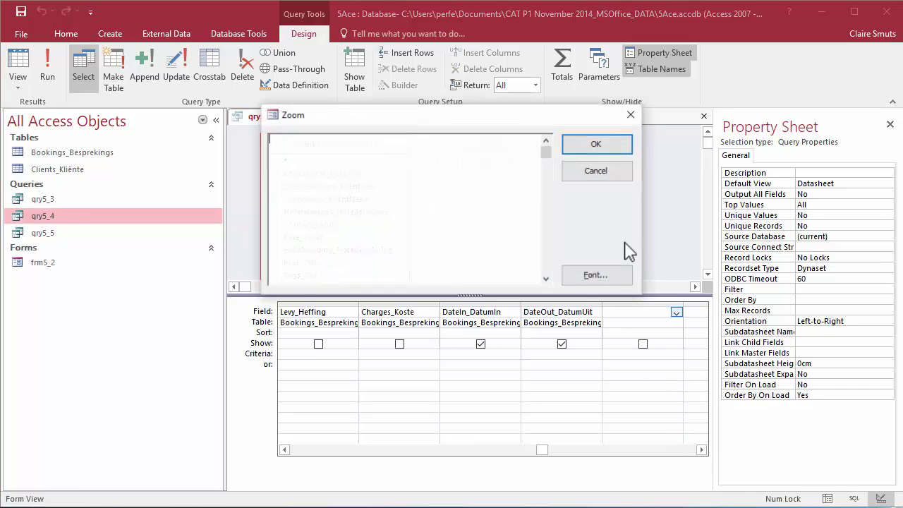
{"action": "left_click", "coordinate": [618, 282]}
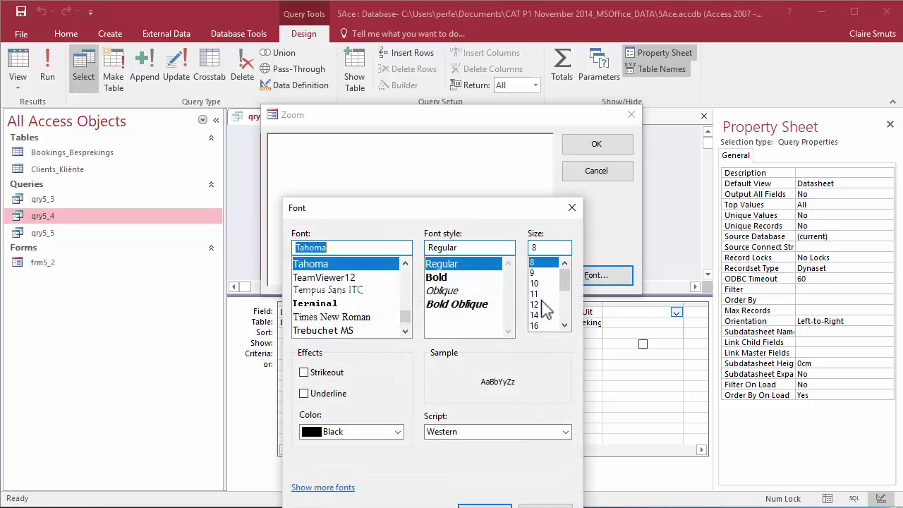
{"action": "left_click", "coordinate": [544, 304]}
{"action": "left_click", "coordinate": [485, 505]}
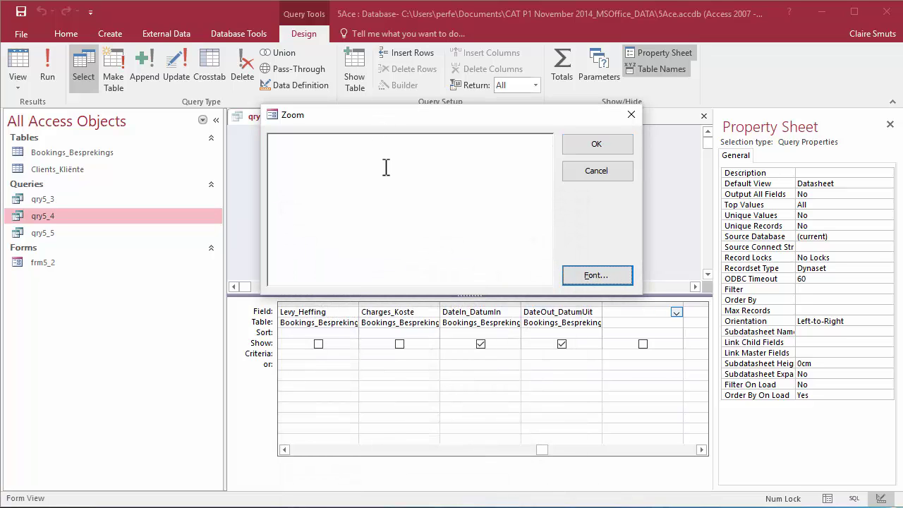
Add the calculated field Tot: [Charges_Koste]+[Levy_Heffing] to qry5_4 and run the query.
{"action": "left_click", "coordinate": [385, 167]}
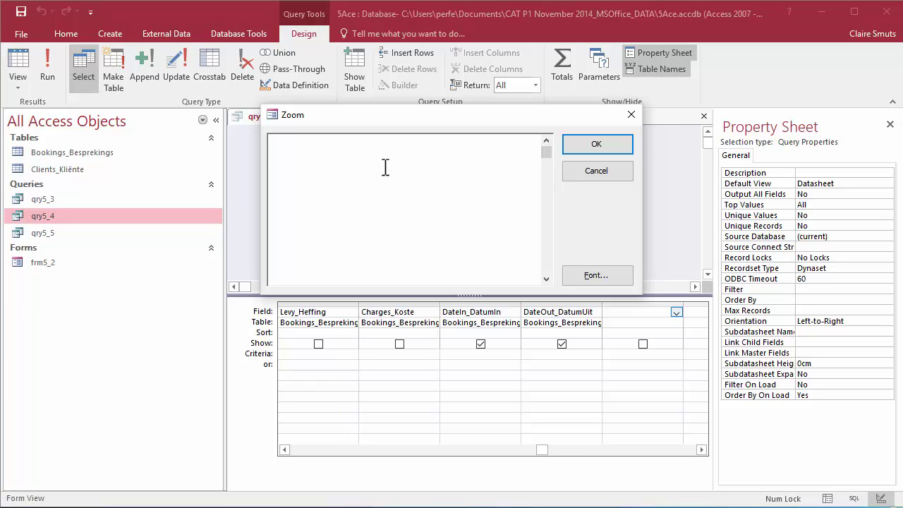
{"action": "type", "text": "Tot:"}
{"action": "type", "text": "[Charges_Koste]"}
{"action": "type", "text": "+["}
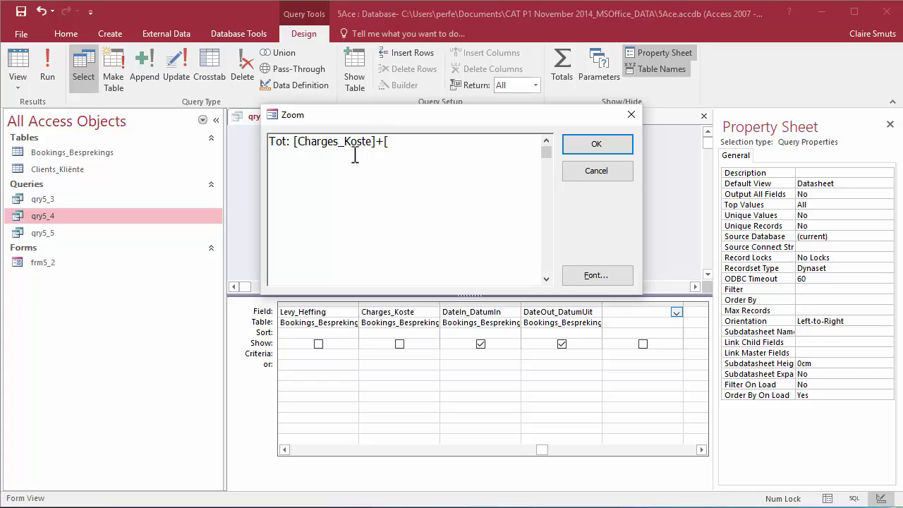
{"action": "type", "text": "Levy_Heffiu"}
{"action": "key", "text": "BackSpace"}
{"action": "type", "text": "ng]"}
{"action": "left_click", "coordinate": [593, 146]}
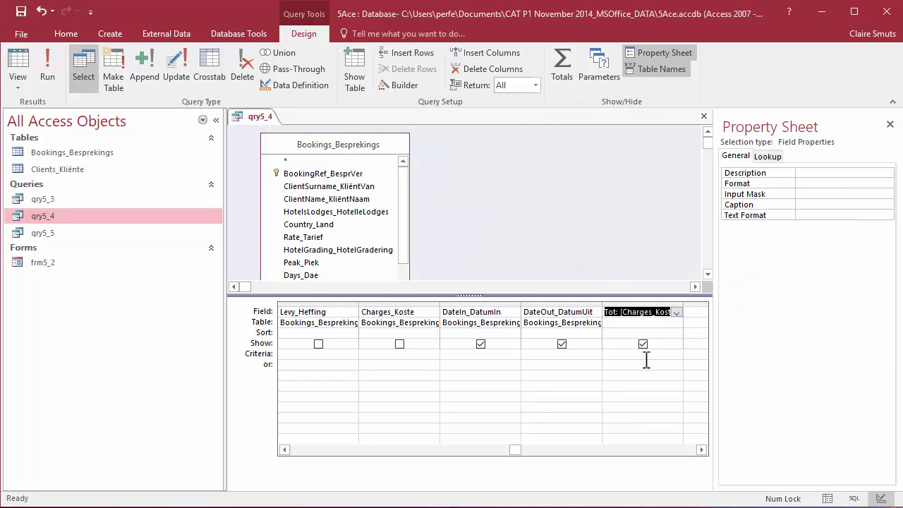
{"action": "left_click", "coordinate": [51, 71]}
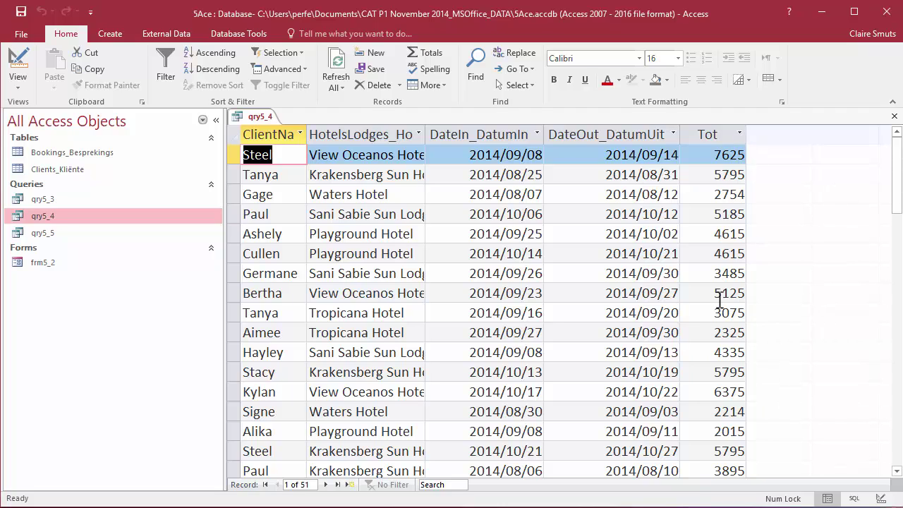
Look through the records of qry5_4 in Datasheet view to examine the booking dates and Tot values.
{"action": "left_click", "coordinate": [17, 60]}
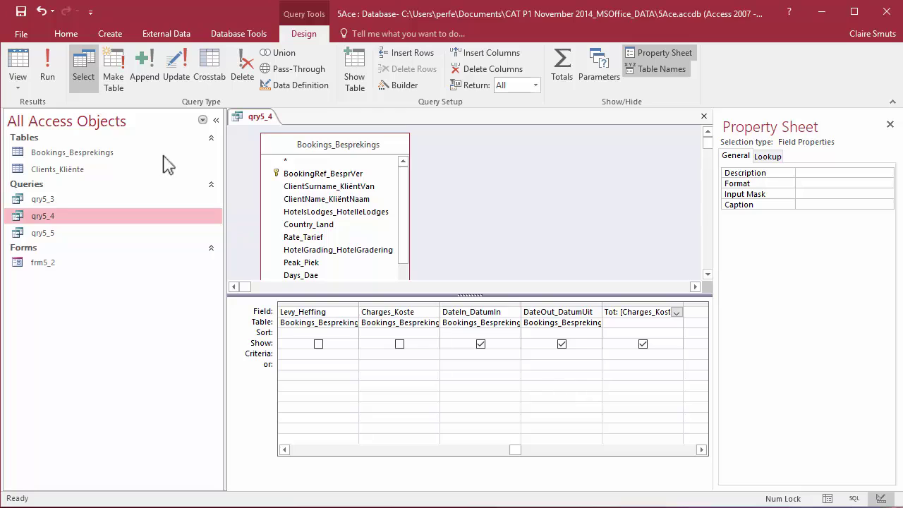
{"action": "left_click", "coordinate": [9, 65]}
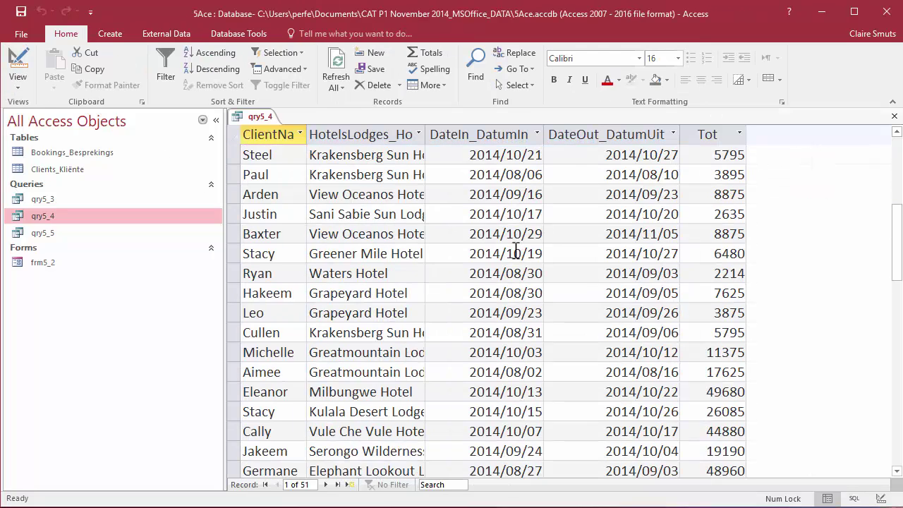
{"action": "scroll", "coordinate": [516, 252], "scroll_direction": "down", "scroll_amount": 15}
{"action": "scroll", "coordinate": [514, 262], "scroll_direction": "up", "scroll_amount": 16}
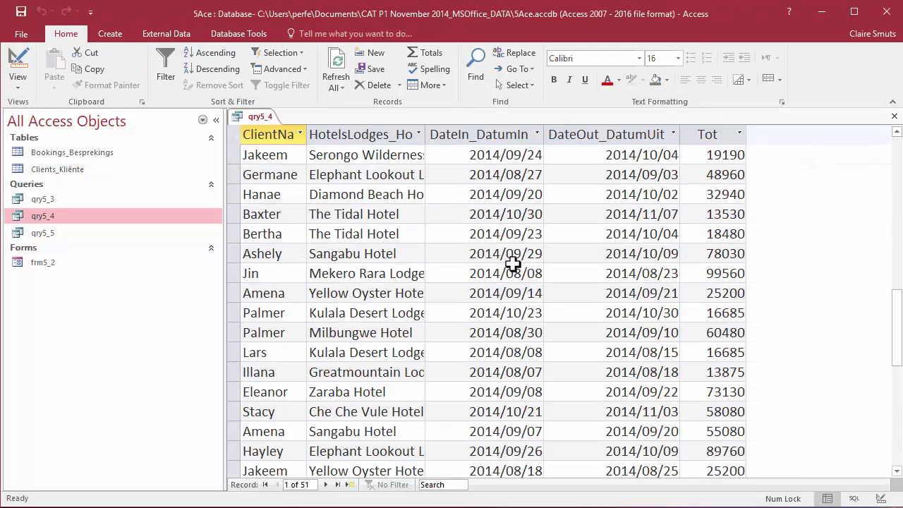
{"action": "scroll", "coordinate": [579, 186], "scroll_direction": "up", "scroll_amount": 2}
{"action": "scroll", "coordinate": [641, 296], "scroll_direction": "down", "scroll_amount": 18}
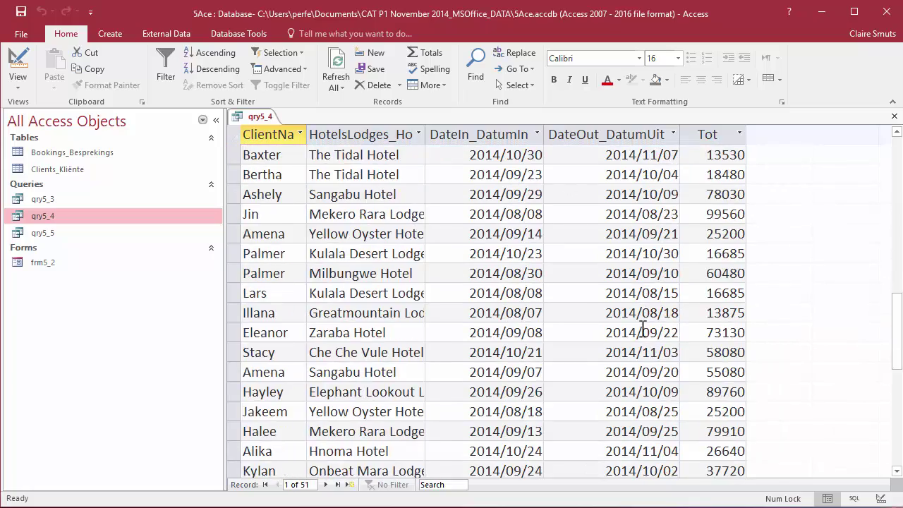
{"action": "scroll", "coordinate": [646, 337], "scroll_direction": "up", "scroll_amount": 17}
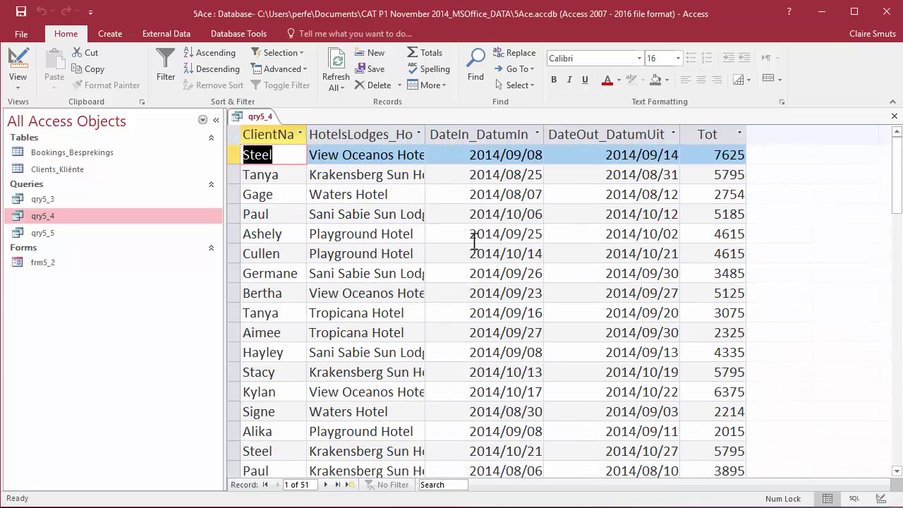
Return qry5_4 to Design view and set the DateIn_DatumIn criterion to >=2014/10/01.
{"action": "left_click", "coordinate": [18, 60]}
{"action": "left_click", "coordinate": [490, 353]}
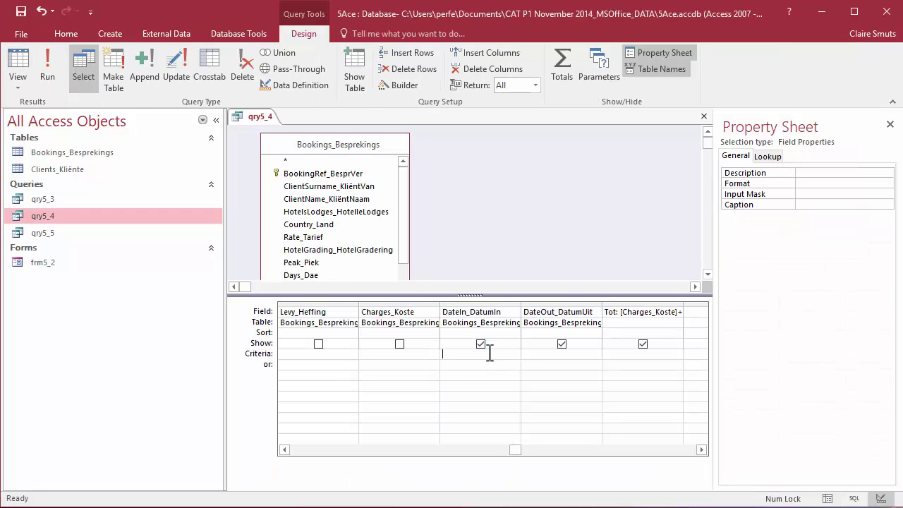
{"action": "type", "text": ">"}
{"action": "type", "text": "=2014/10/01"}
{"action": "left_click", "coordinate": [499, 363]}
Limit DateOut_DatumUit to dates up to the end of October 2014, run qry5_4, and save and close it.
{"action": "left_click", "coordinate": [550, 355]}
{"action": "type", "text": "<=2014/10/3"}
{"action": "left_click", "coordinate": [558, 369]}
{"action": "left_click", "coordinate": [47, 71]}
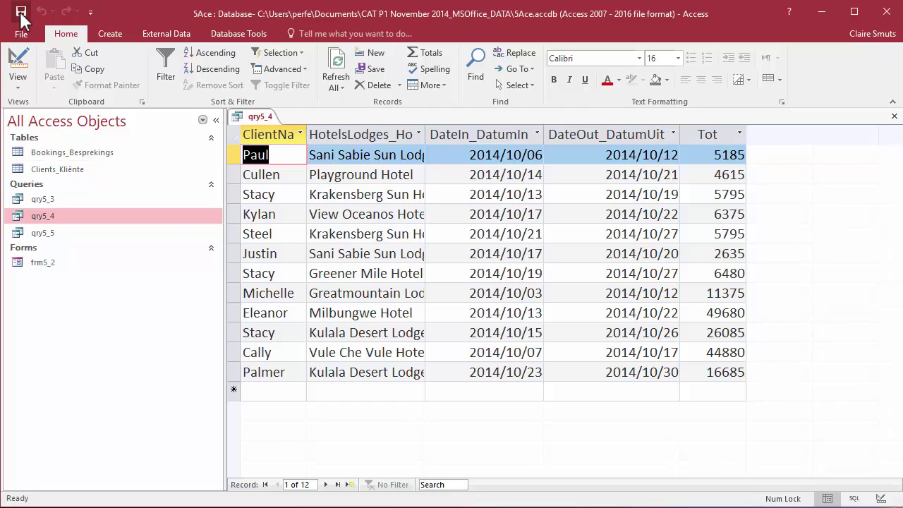
{"action": "left_click", "coordinate": [894, 115]}
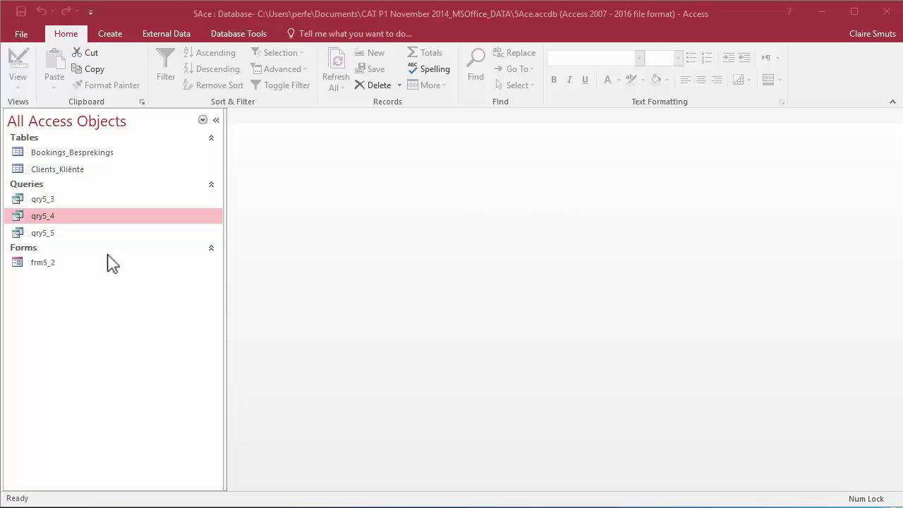
Open qry5_5 in Design view, sort the HotelsLodges_HotelleLodges field in ascending order and check the result in Datasheet view.
{"action": "double_click", "coordinate": [90, 233]}
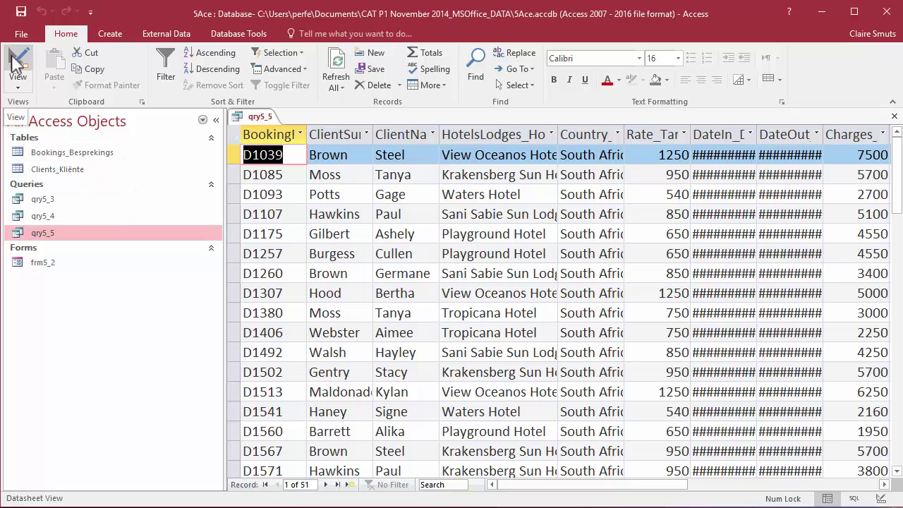
{"action": "left_click", "coordinate": [487, 132]}
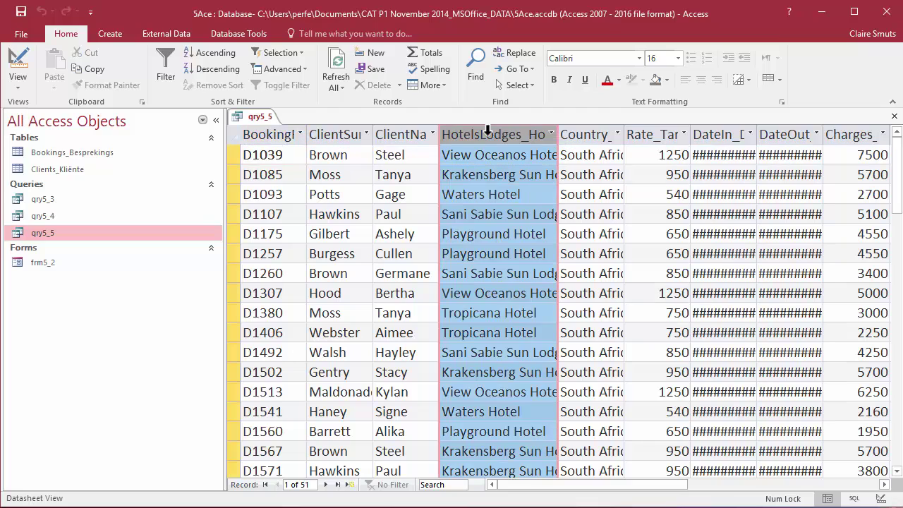
{"action": "left_click", "coordinate": [18, 60]}
{"action": "left_click", "coordinate": [544, 277]}
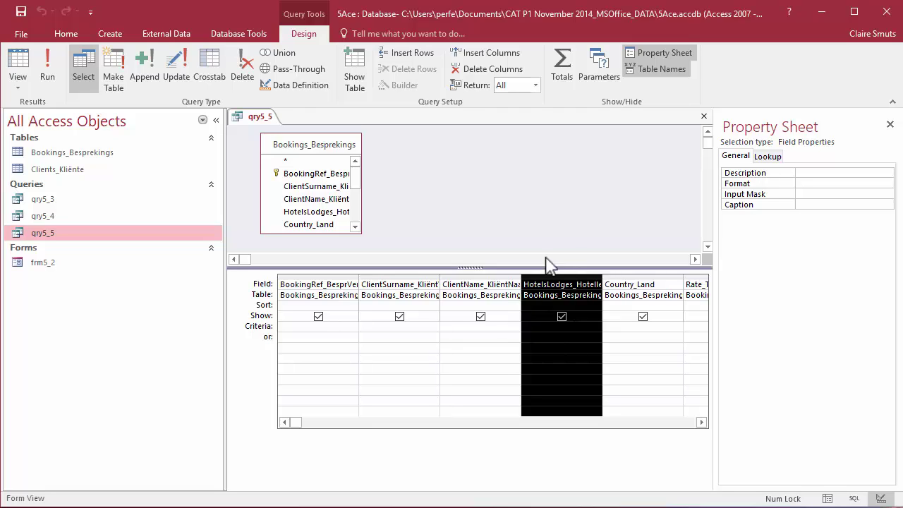
{"action": "left_click", "coordinate": [558, 304]}
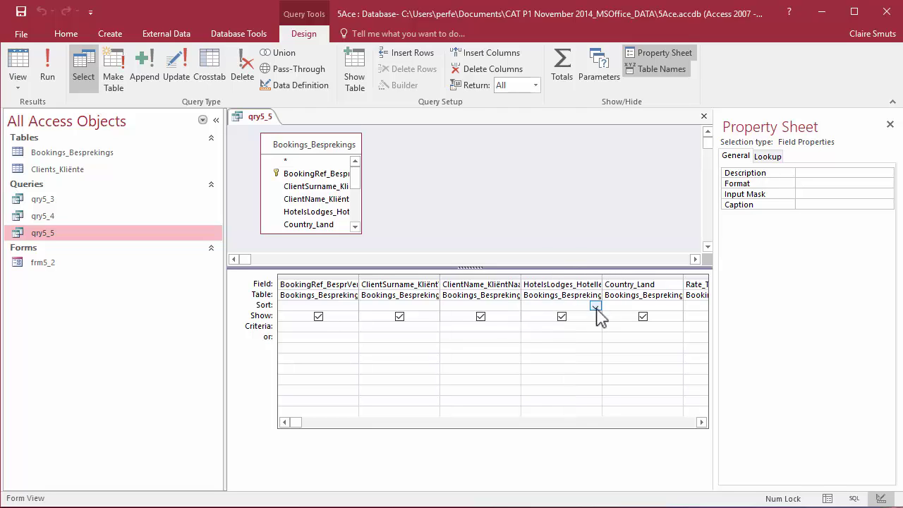
{"action": "left_click", "coordinate": [596, 305]}
{"action": "left_click", "coordinate": [566, 318]}
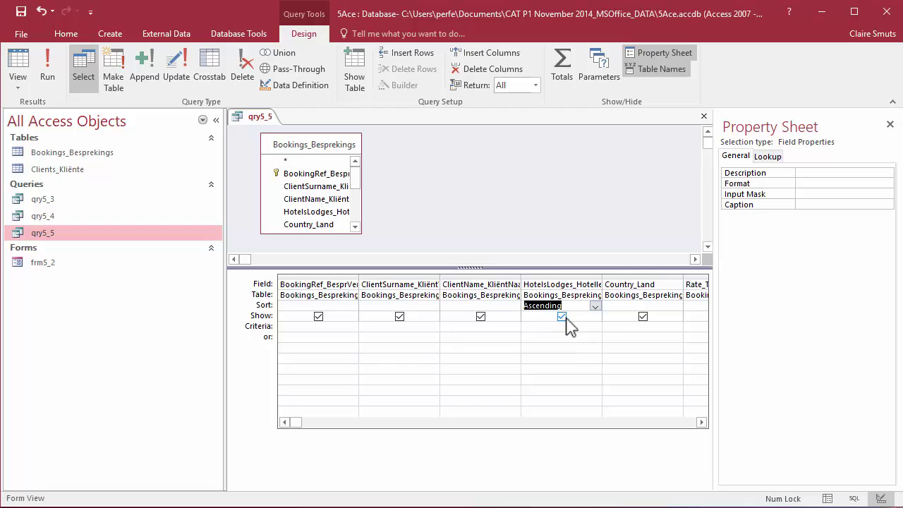
{"action": "left_click", "coordinate": [588, 326]}
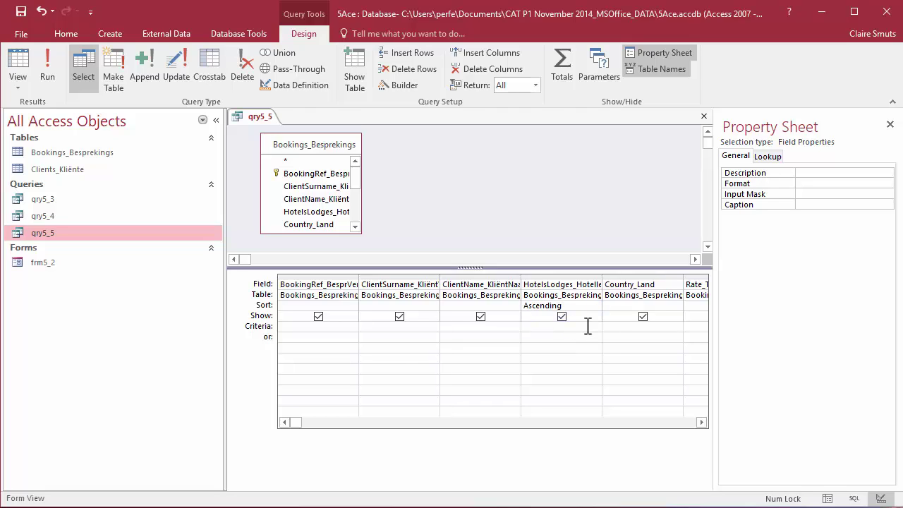
{"action": "left_click", "coordinate": [16, 65]}
{"action": "left_click", "coordinate": [15, 65]}
Set the Rate_Tarief criterion of qry5_5 to Between 5000 and 7000 and display the results.
{"action": "left_click", "coordinate": [701, 422]}
{"action": "left_click", "coordinate": [701, 422]}
{"action": "left_click", "coordinate": [701, 422]}
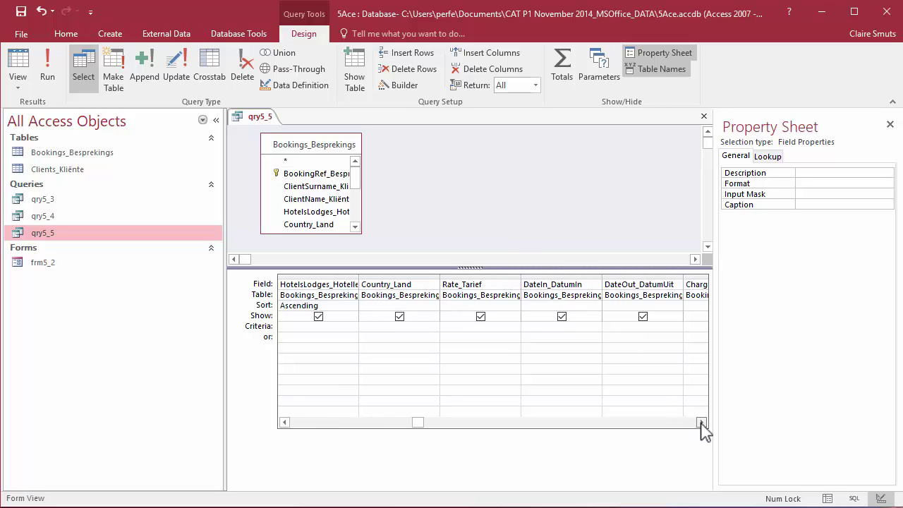
{"action": "left_click", "coordinate": [491, 277]}
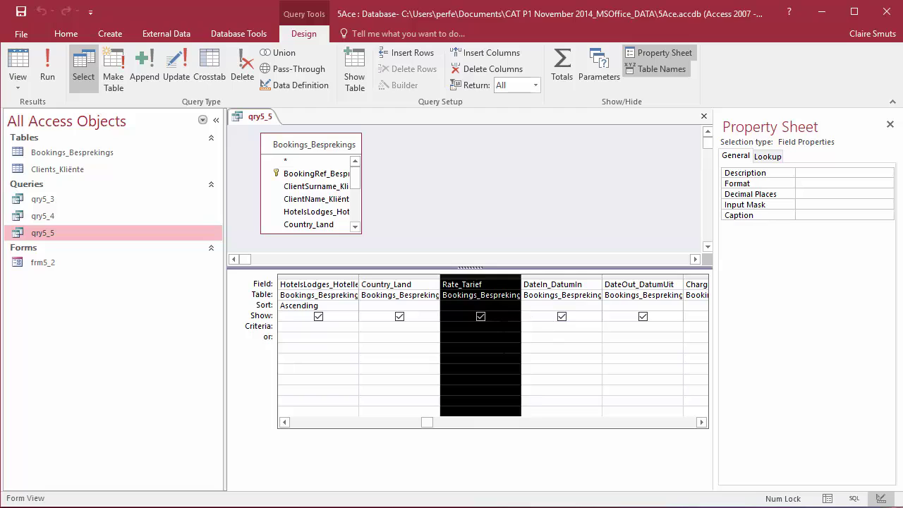
{"action": "left_click", "coordinate": [504, 327]}
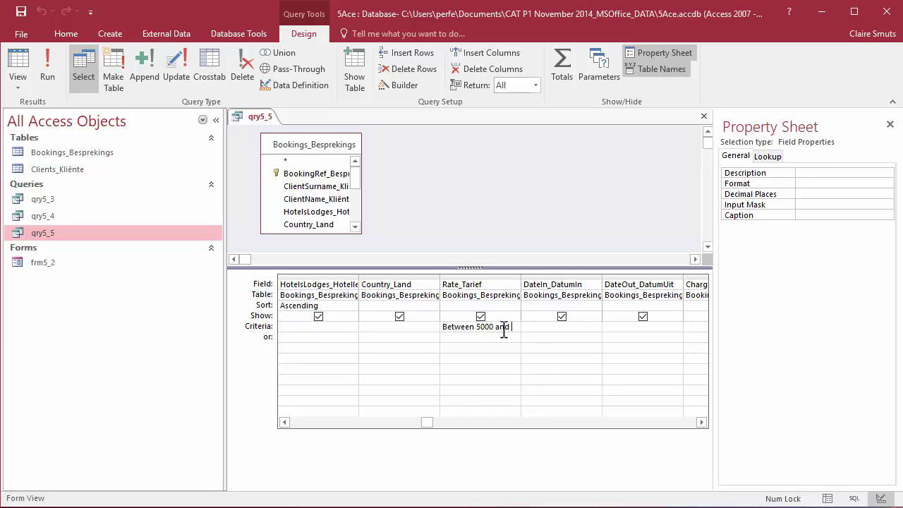
{"action": "type", "text": "Between 5000 and 700"}
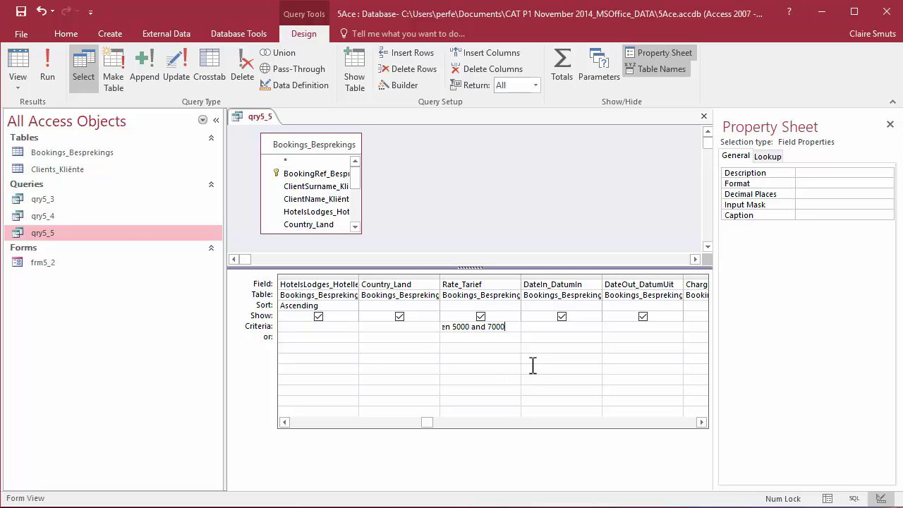
{"action": "left_click", "coordinate": [17, 70]}
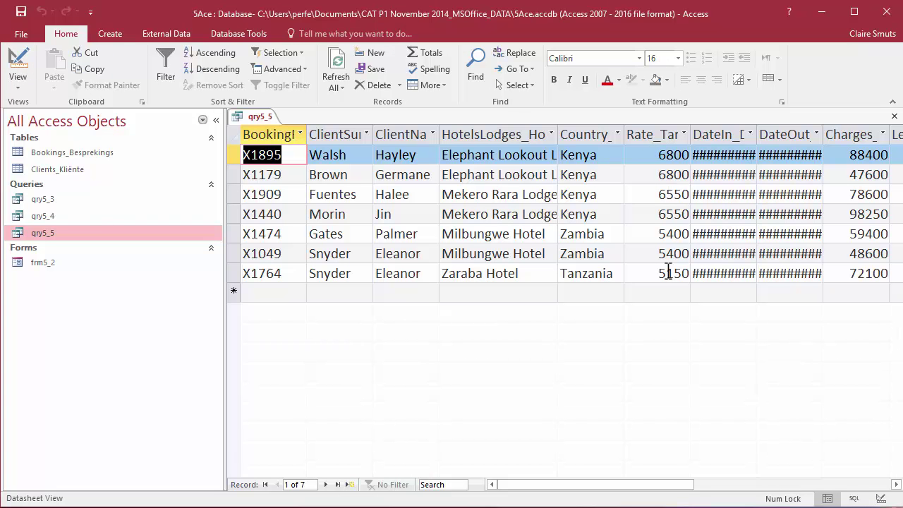
{"action": "left_click", "coordinate": [18, 70]}
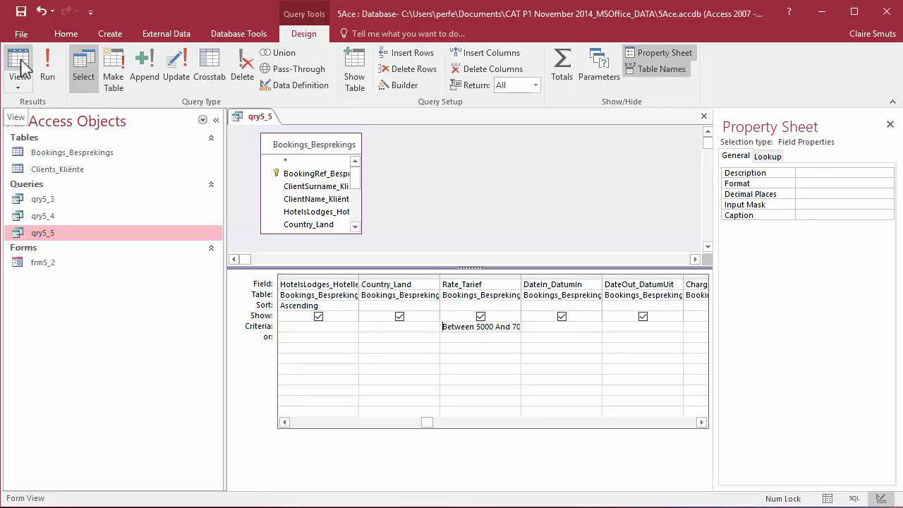
{"action": "left_click", "coordinate": [18, 70]}
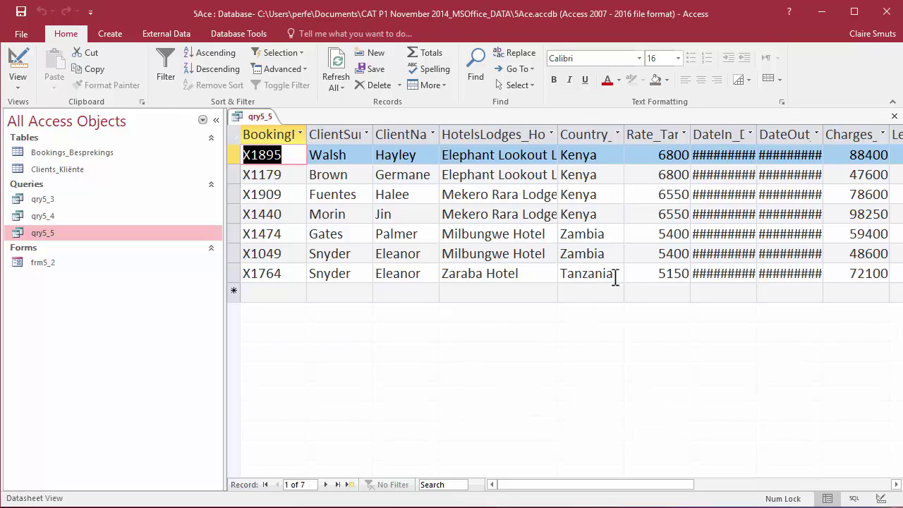
Copy the country name Tanzania from the results, set the Country_Land criterion to Not "Tanzania" and display the results.
{"action": "left_click_drag", "start_coordinate": [616, 277], "coordinate": [552, 275]}
{"action": "key", "text": "ctrl+c"}
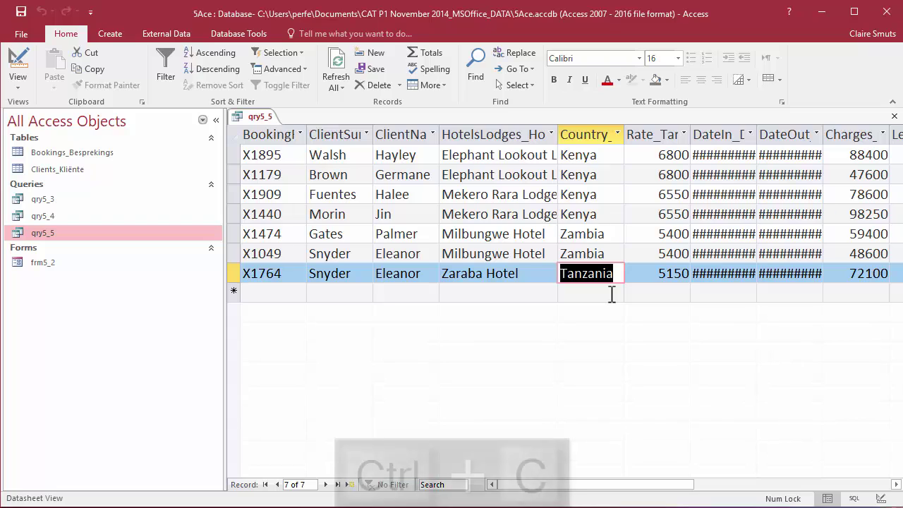
{"action": "left_click", "coordinate": [16, 61]}
{"action": "left_click", "coordinate": [407, 330]}
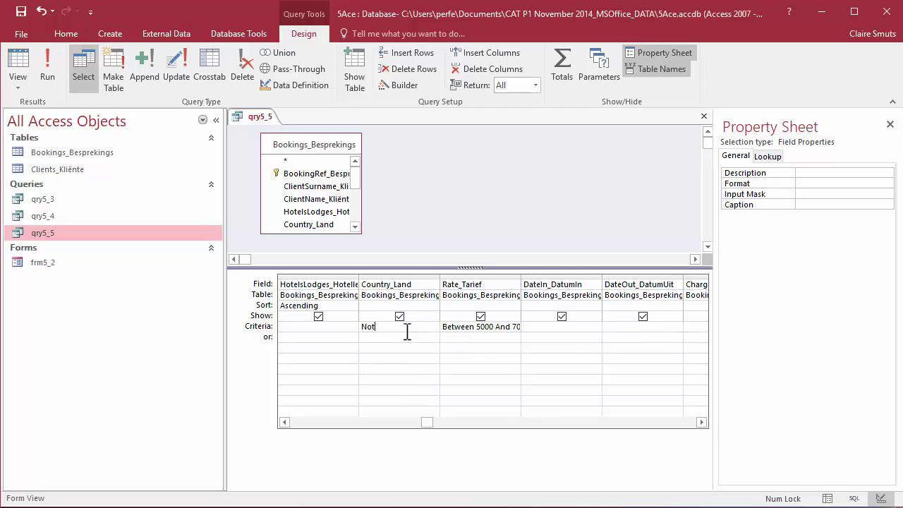
{"action": "type", "text": "Not '"}
{"action": "key", "text": "ctrl+v"}
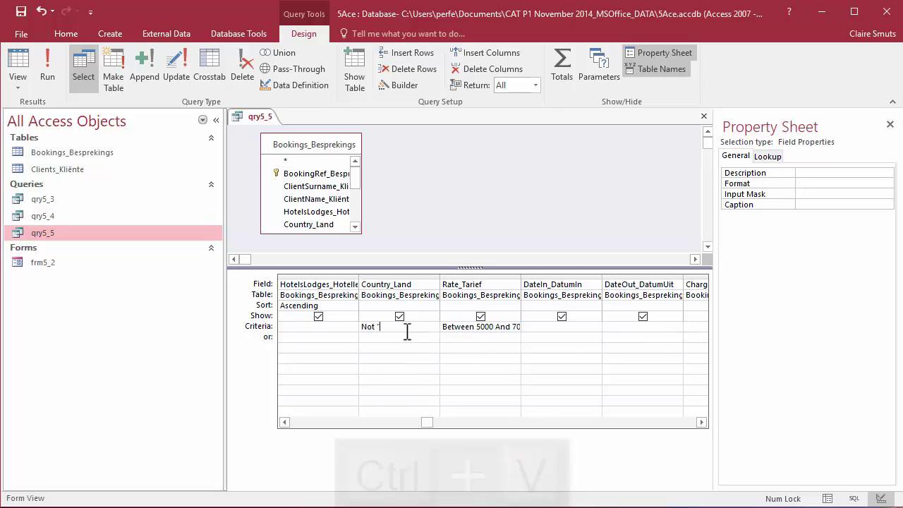
{"action": "type", "text": "'"}
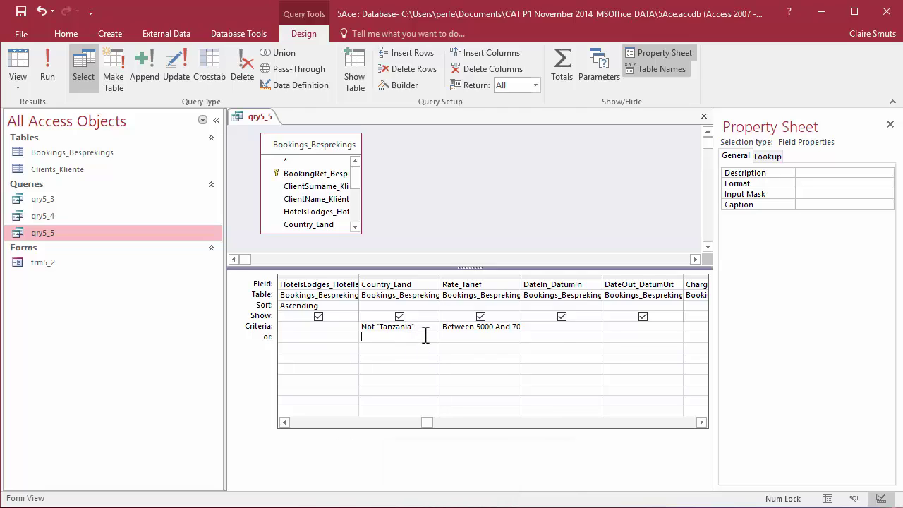
{"action": "left_click", "coordinate": [18, 67]}
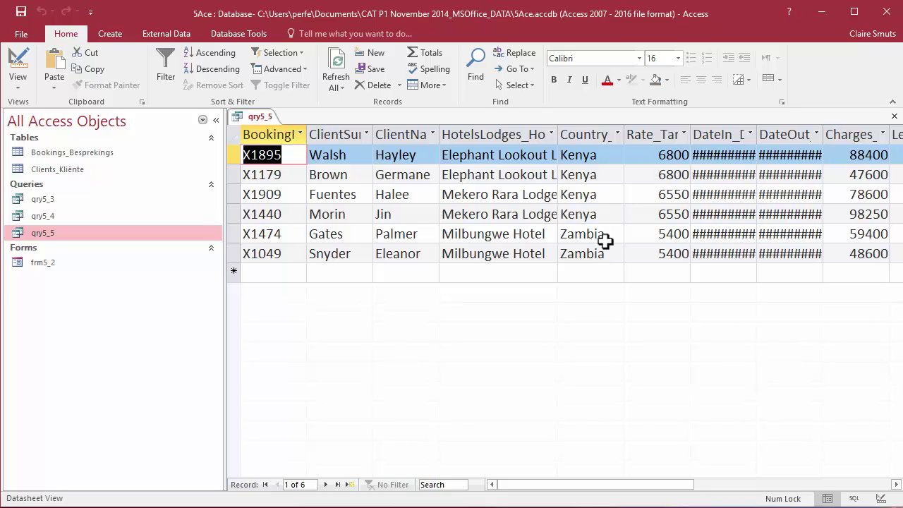
Return qry5_5 to Design view and hide the DateIn_DatumIn, DateOut_DatumUit, Charges_Koste and Levy_Heffing fields from the results.
{"action": "left_click", "coordinate": [27, 56]}
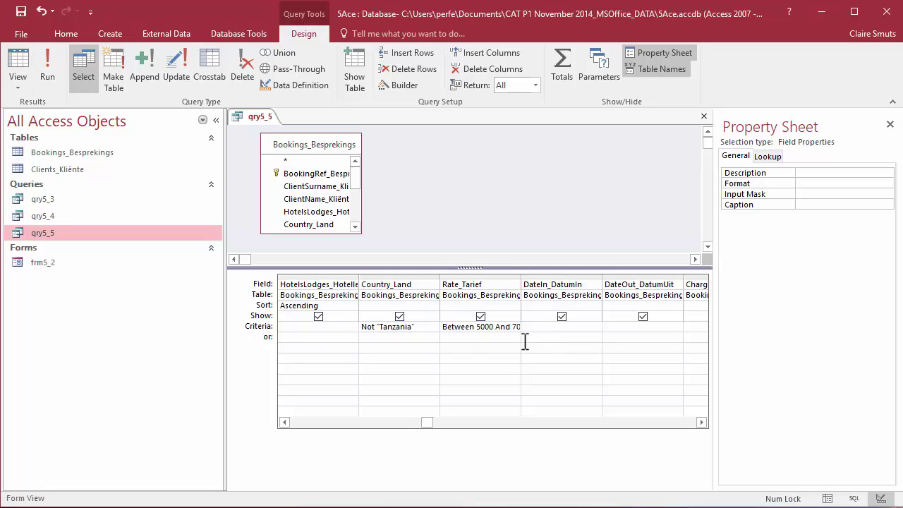
{"action": "left_click", "coordinate": [562, 316]}
{"action": "left_click", "coordinate": [643, 316]}
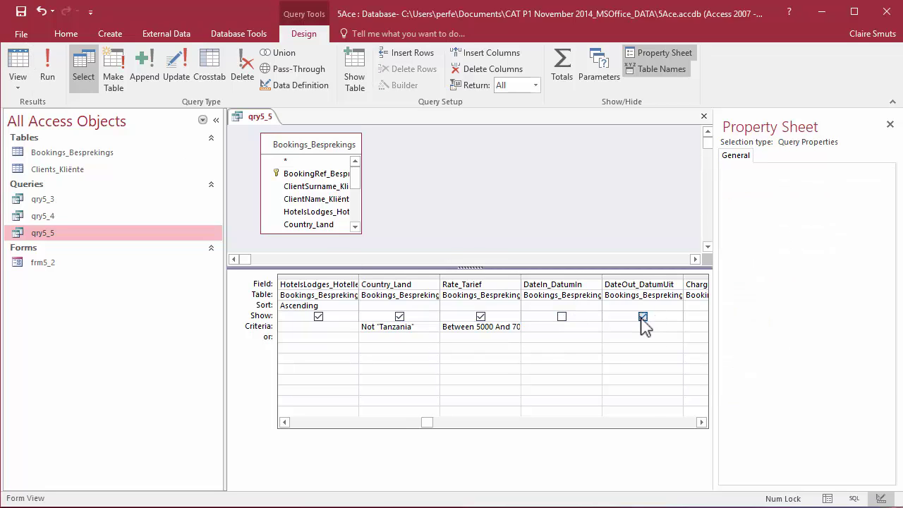
{"action": "left_click", "coordinate": [702, 422]}
{"action": "left_click", "coordinate": [701, 422]}
{"action": "left_click", "coordinate": [701, 422]}
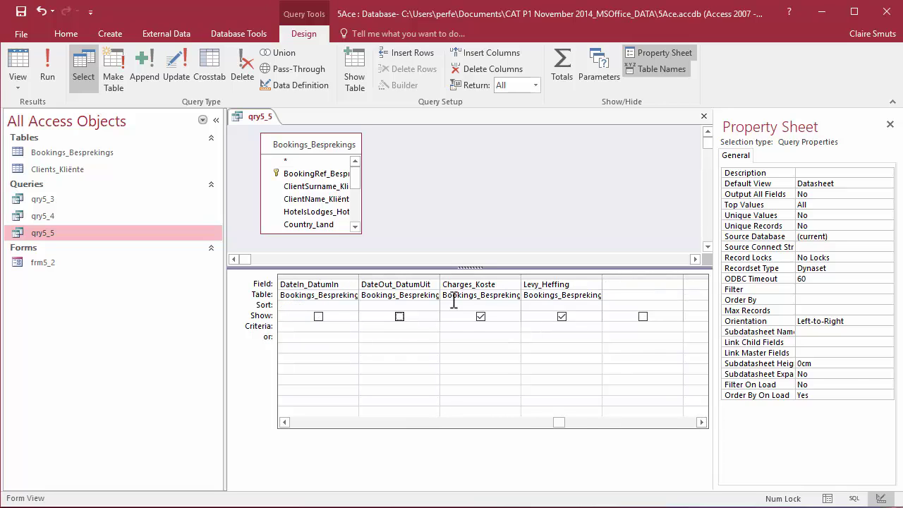
{"action": "left_click", "coordinate": [480, 316]}
{"action": "left_click", "coordinate": [562, 317]}
Hide the booking reference, client surname and client name fields in qry5_5, save the query and check the results in Datasheet view.
{"action": "left_click_drag", "start_coordinate": [558, 422], "coordinate": [298, 425]}
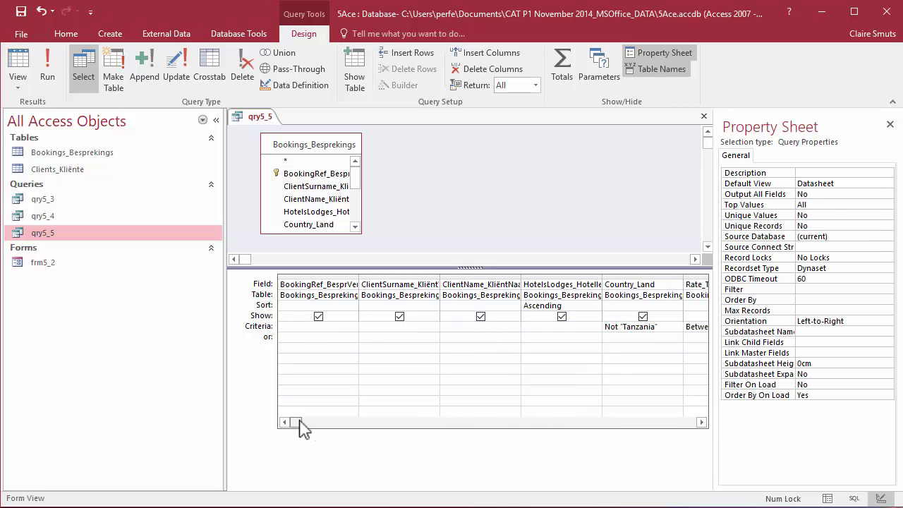
{"action": "left_click", "coordinate": [562, 316]}
{"action": "left_click", "coordinate": [562, 317]}
{"action": "left_click", "coordinate": [481, 316]}
{"action": "left_click", "coordinate": [399, 316]}
{"action": "left_click", "coordinate": [318, 317]}
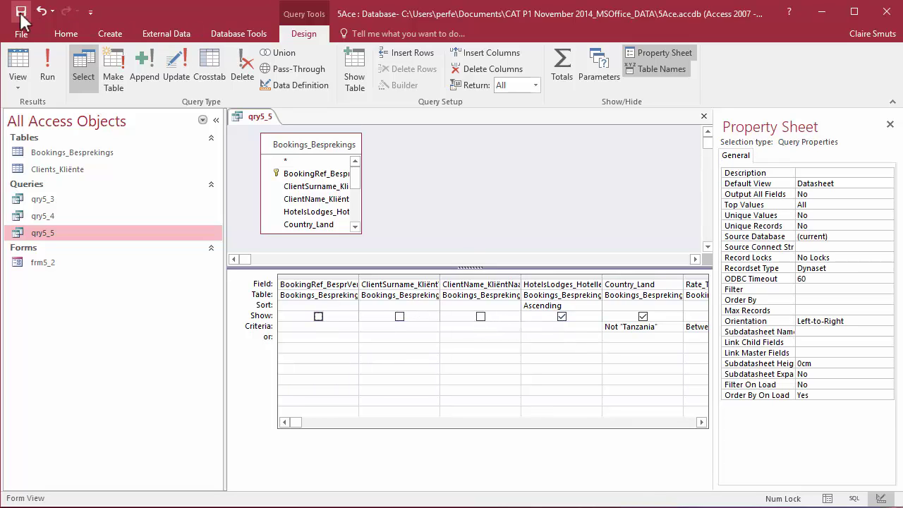
{"action": "left_click", "coordinate": [21, 62]}
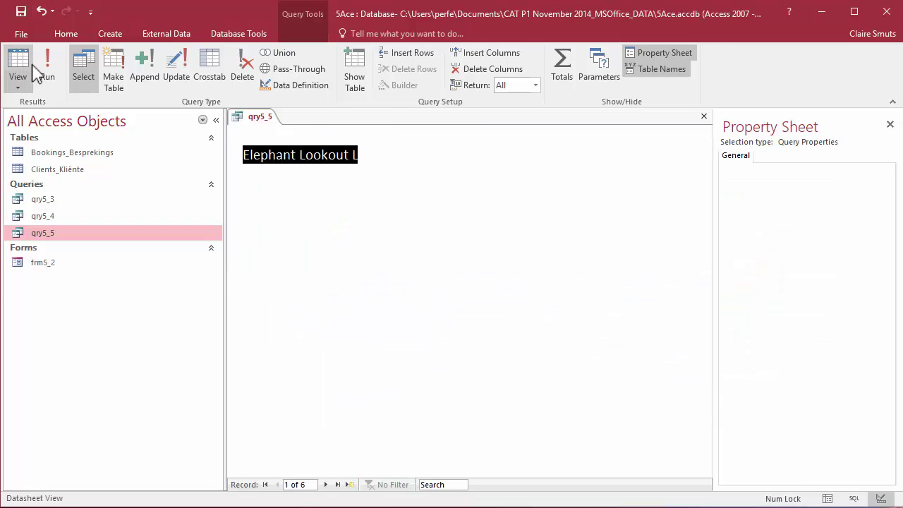
{"action": "left_click", "coordinate": [20, 62]}
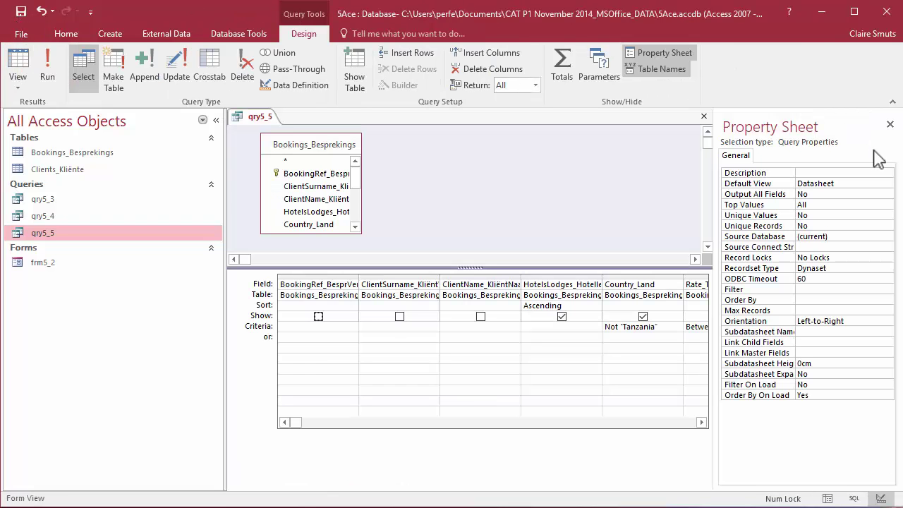
Close qry5_5, reopen it to examine its results and design grid, and close it again.
{"action": "left_click", "coordinate": [703, 117]}
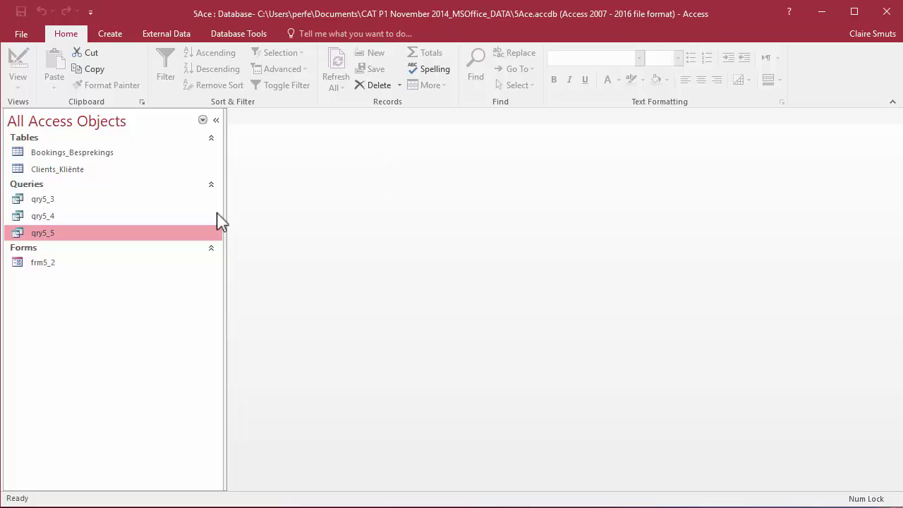
{"action": "double_click", "coordinate": [127, 236]}
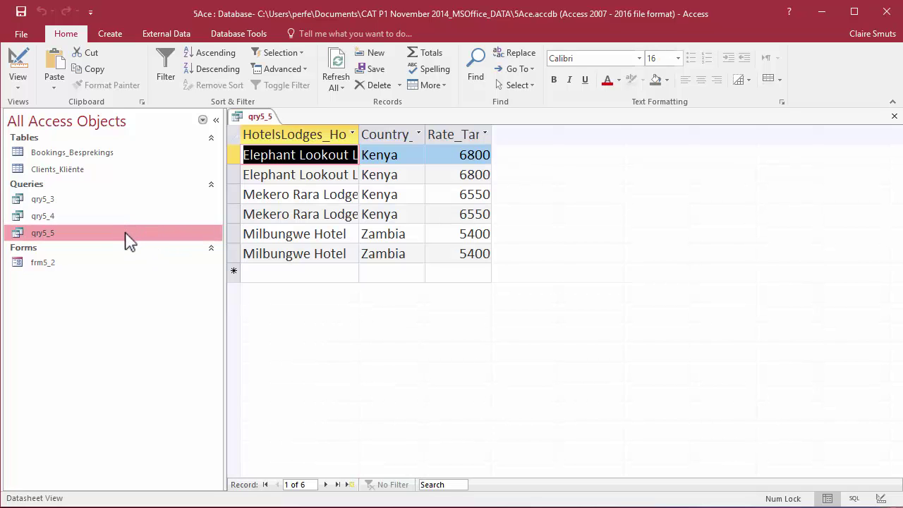
{"action": "left_click", "coordinate": [26, 67]}
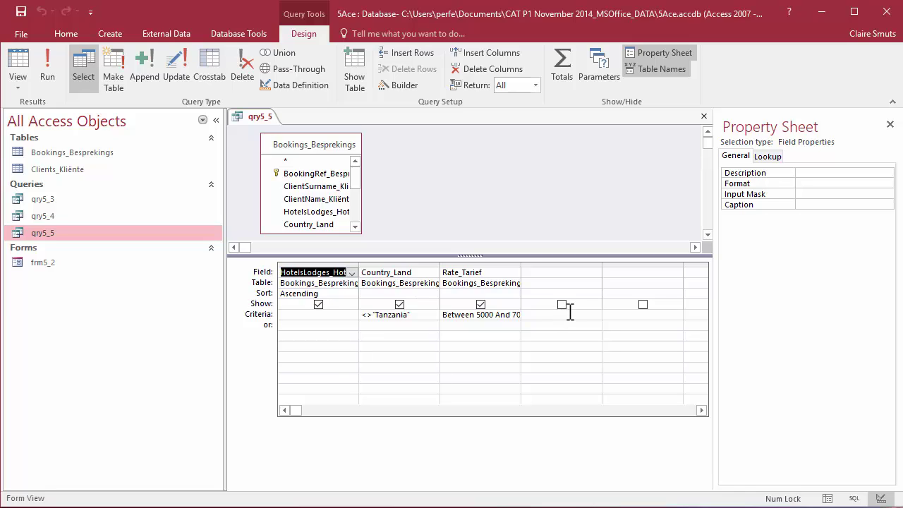
{"action": "left_click", "coordinate": [703, 117]}
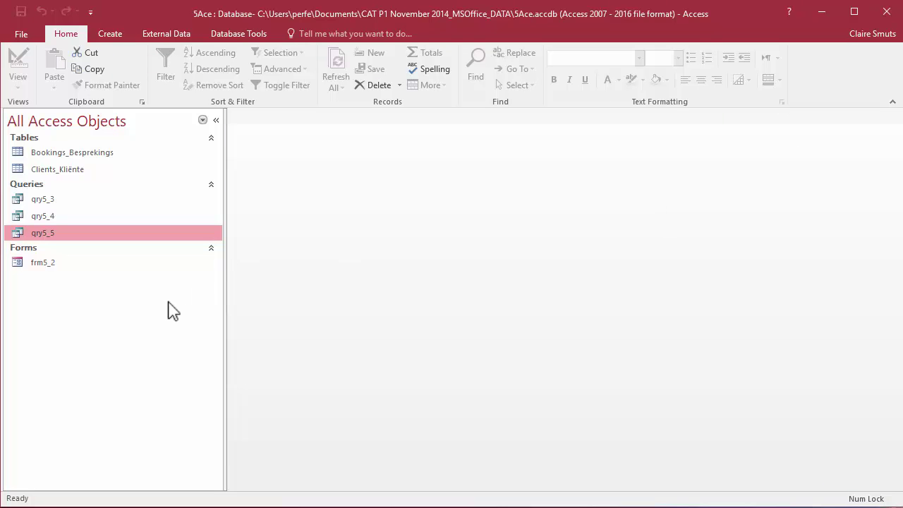
Start the Report Wizard with the Bookings_Besprekings table as the source.
{"action": "left_click", "coordinate": [76, 156]}
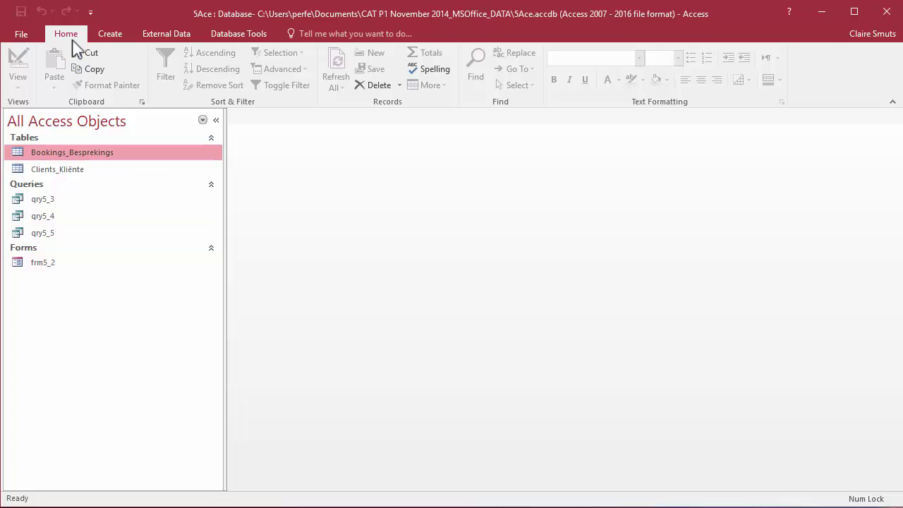
{"action": "left_click", "coordinate": [107, 36]}
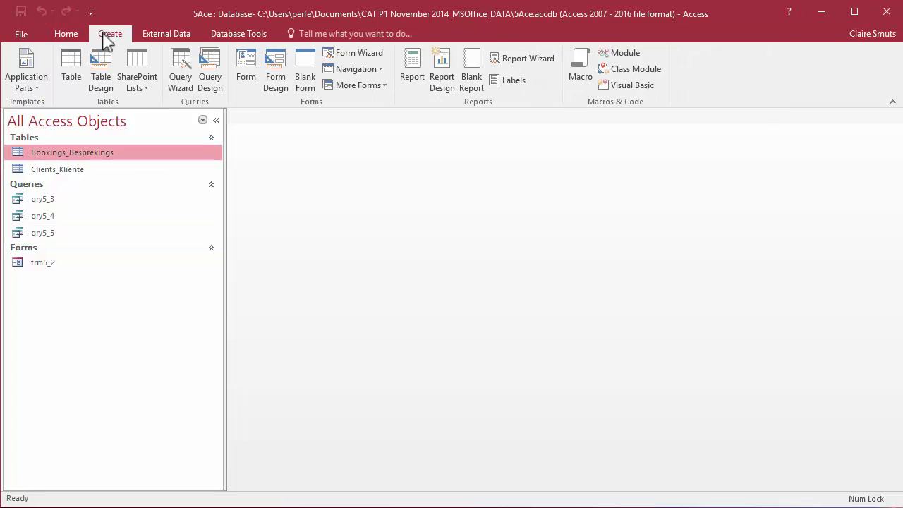
{"action": "left_click", "coordinate": [540, 60]}
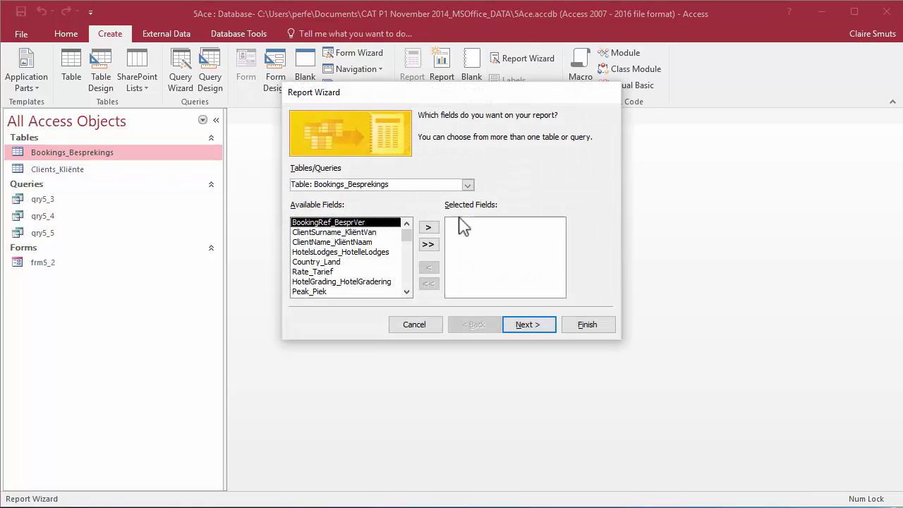
{"action": "left_click", "coordinate": [467, 185]}
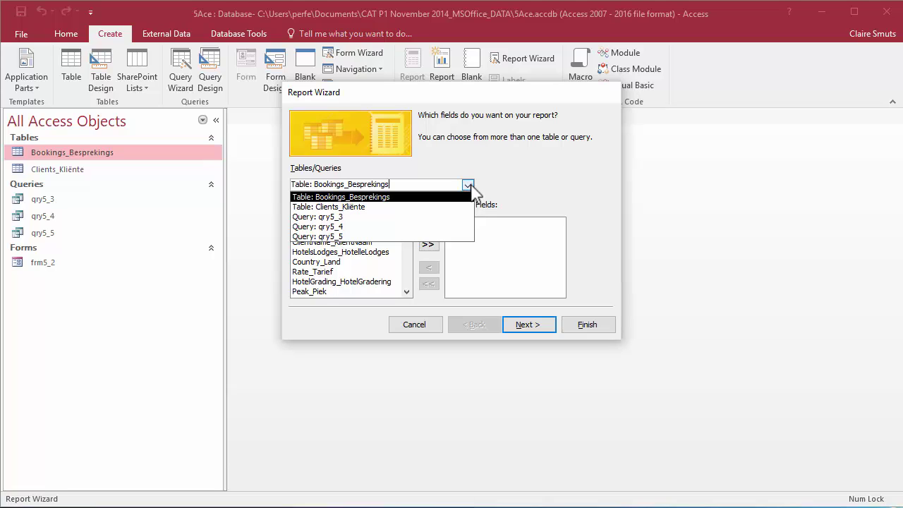
{"action": "left_click", "coordinate": [467, 185]}
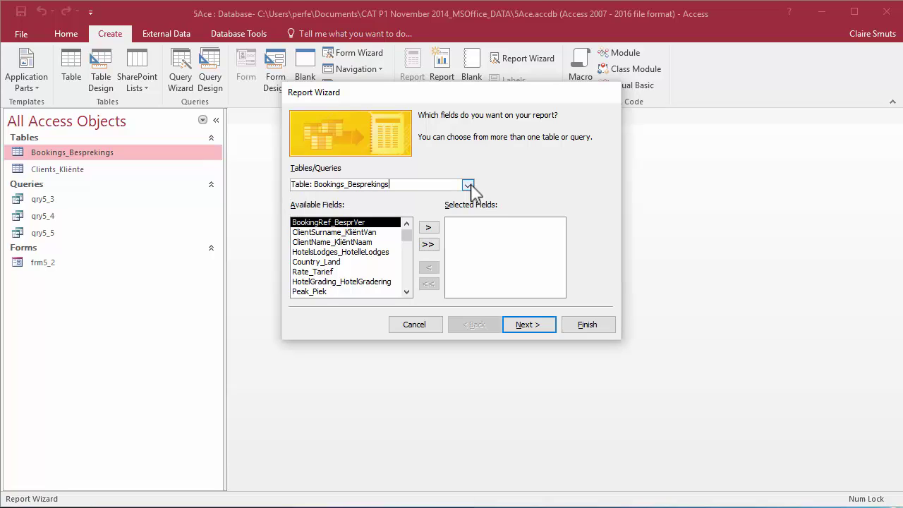
{"action": "left_click", "coordinate": [468, 184]}
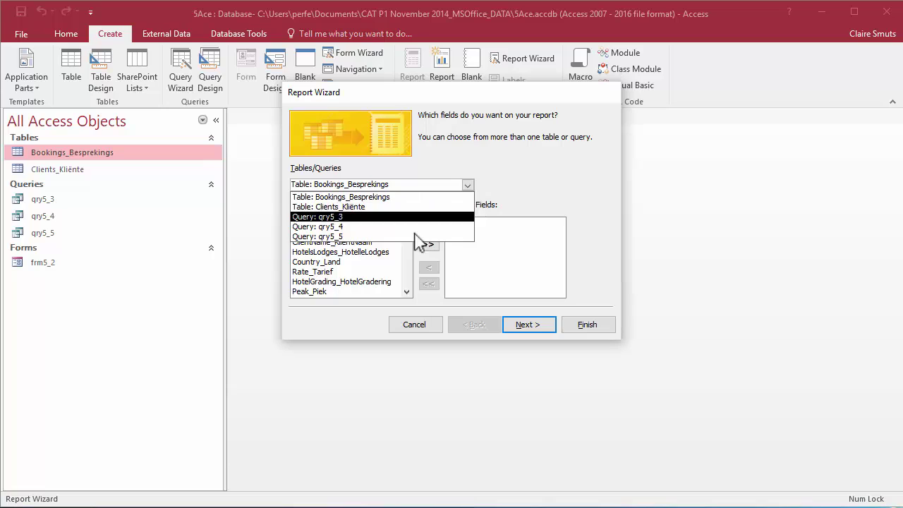
{"action": "left_click", "coordinate": [489, 194]}
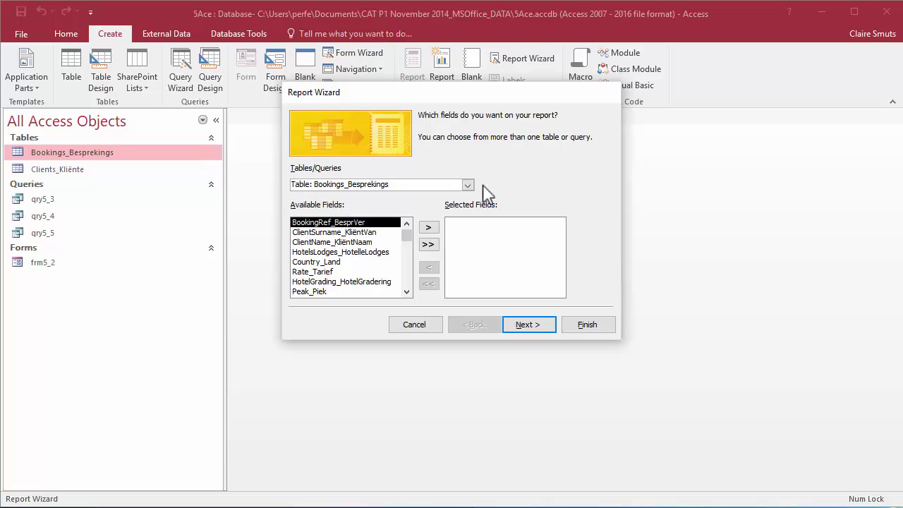
Add the ClientSurname_KliëntVan, HotelsLodges_HotelleLodges, Country_Land and Days_Dae fields to the report.
{"action": "left_click", "coordinate": [380, 232]}
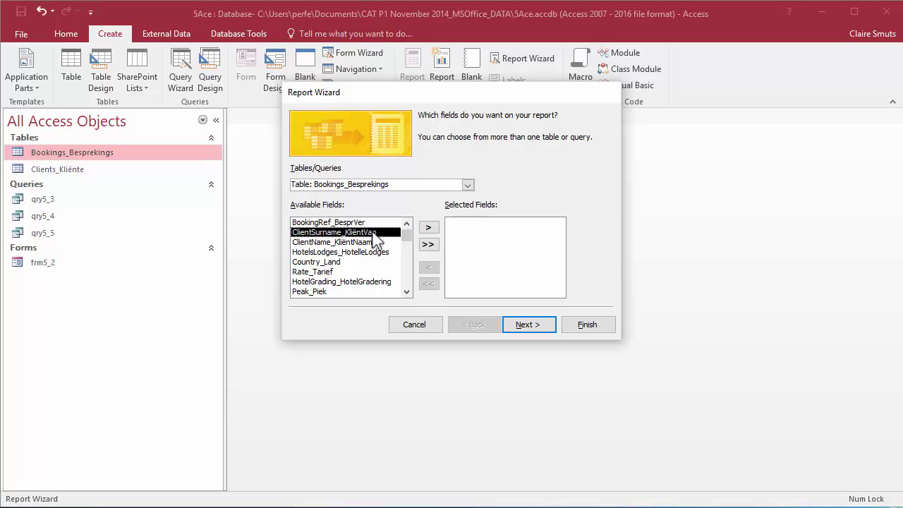
{"action": "left_click", "coordinate": [428, 227]}
{"action": "left_click", "coordinate": [364, 244]}
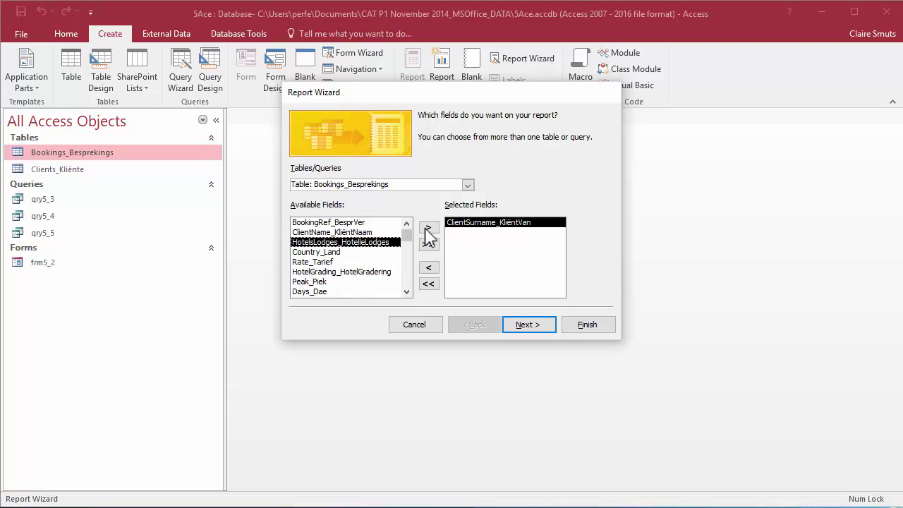
{"action": "left_click", "coordinate": [428, 228]}
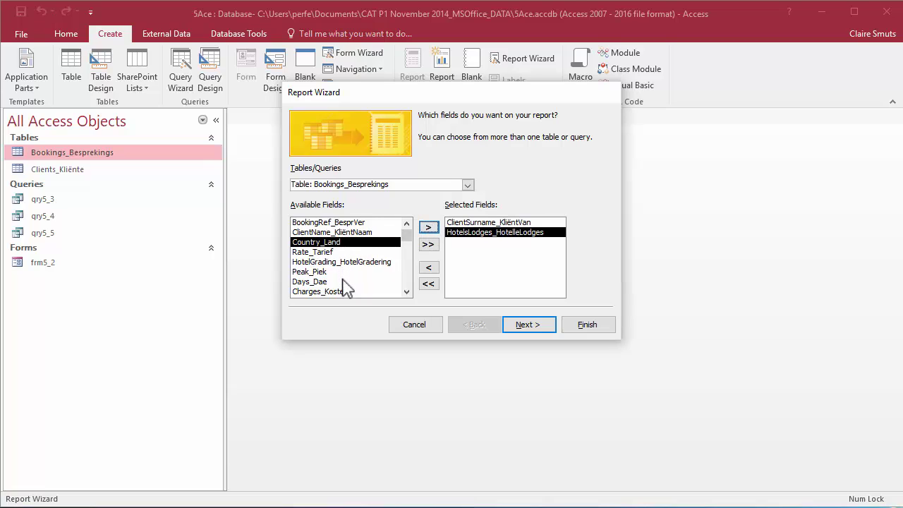
{"action": "left_click", "coordinate": [429, 228]}
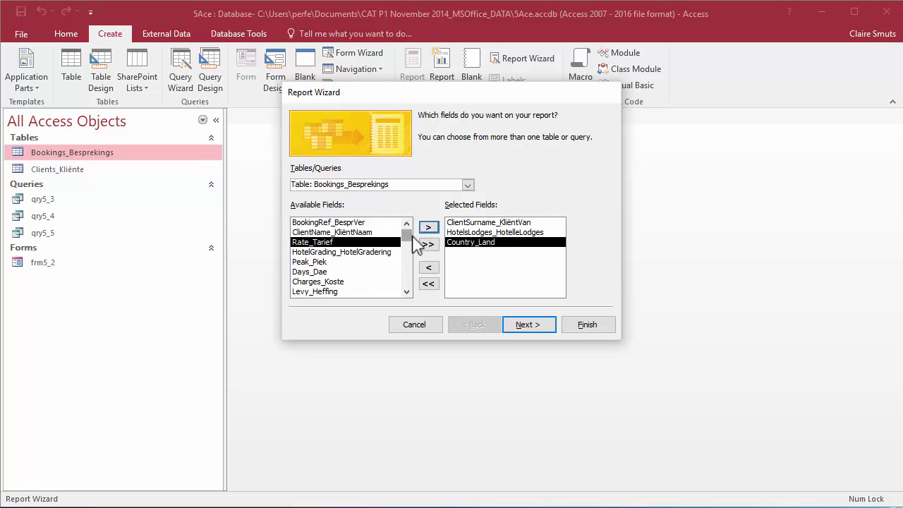
{"action": "left_click", "coordinate": [377, 271]}
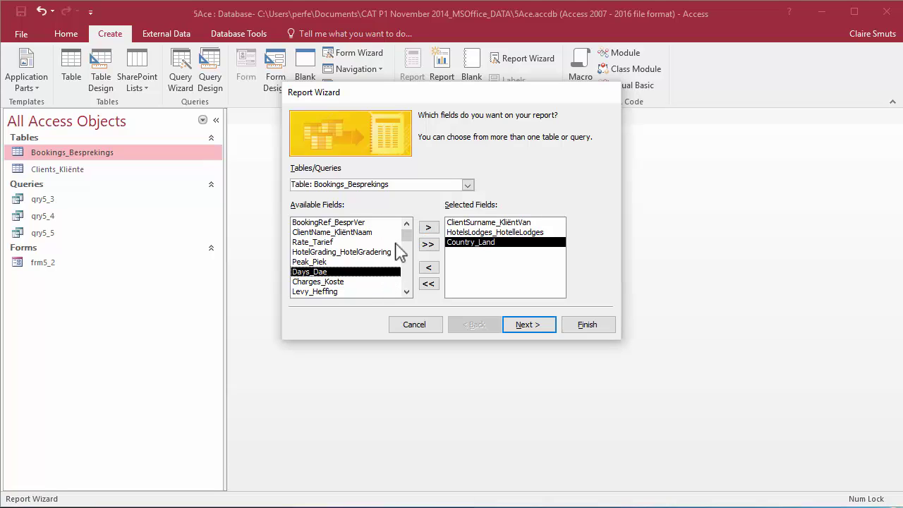
{"action": "left_click", "coordinate": [428, 228]}
Group the report by Country_Land, with HotelsLodges_HotelleLodges as the second grouping level.
{"action": "left_click", "coordinate": [528, 326]}
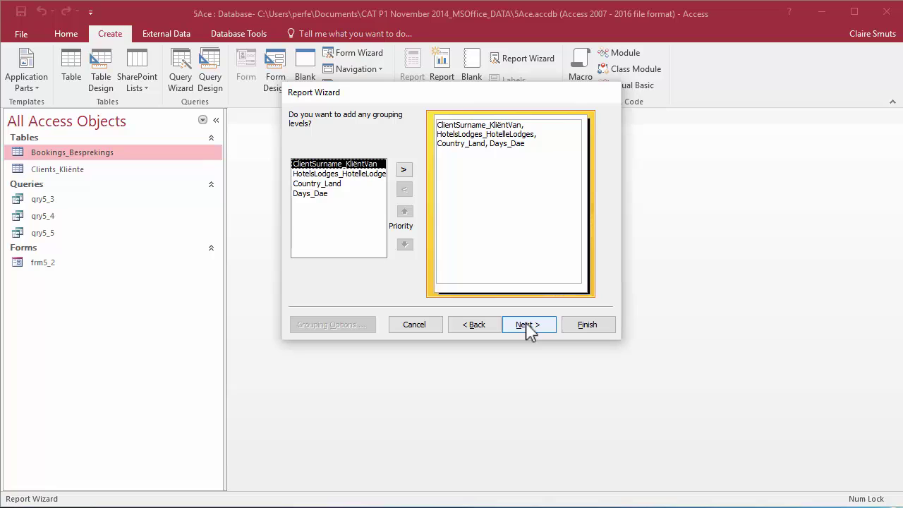
{"action": "left_click", "coordinate": [323, 184]}
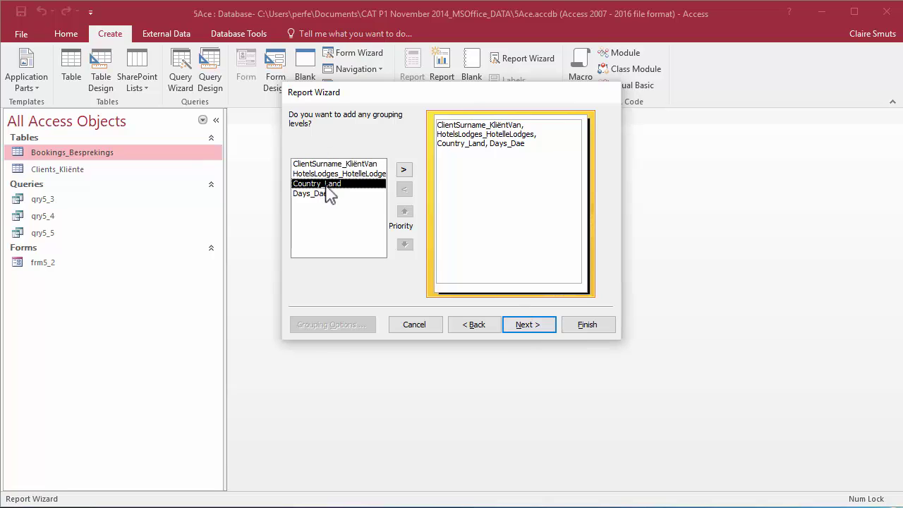
{"action": "left_click", "coordinate": [403, 170]}
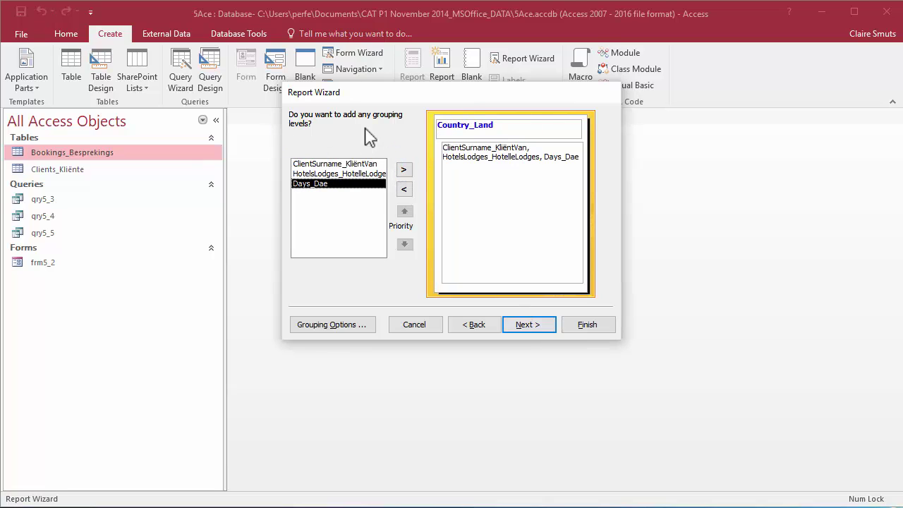
{"action": "left_click", "coordinate": [356, 173]}
{"action": "left_click", "coordinate": [404, 170]}
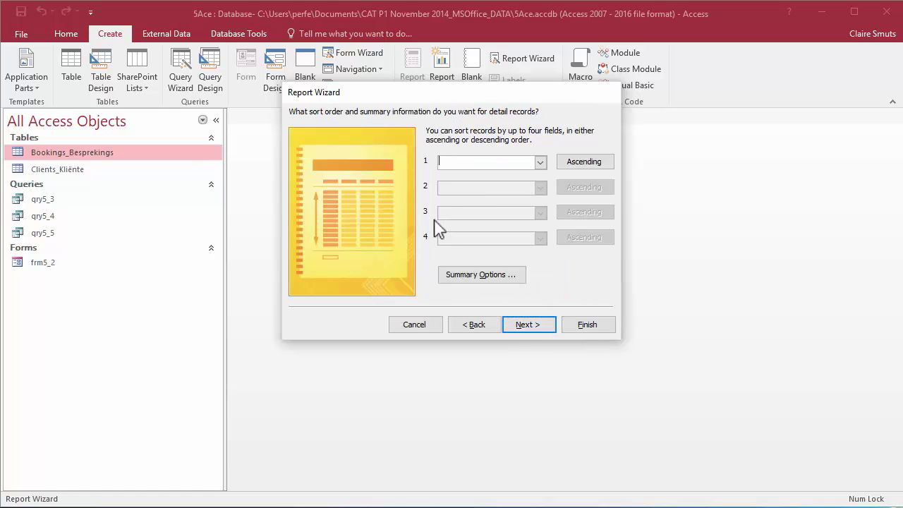
Skip sorting, set the report to landscape orientation in the Stepped layout, title it rpt5_6 and finish the wizard.
{"action": "left_click", "coordinate": [545, 330]}
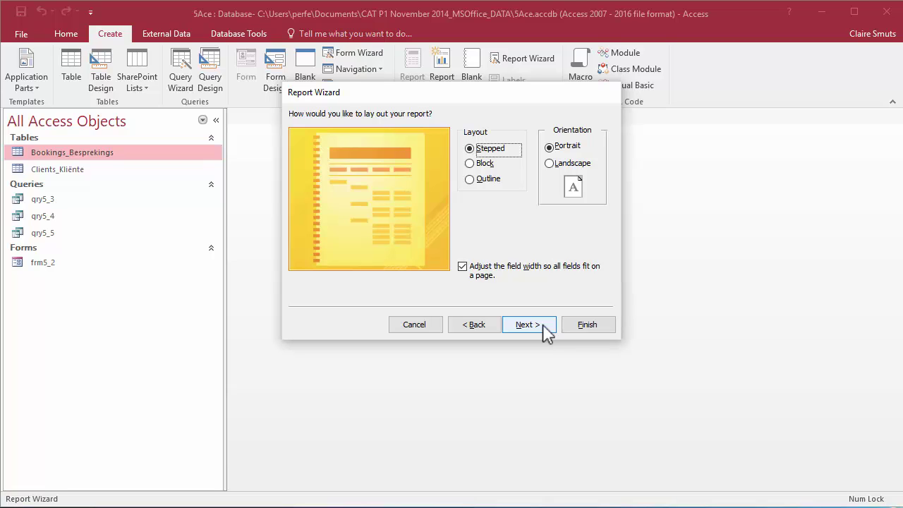
{"action": "left_click", "coordinate": [568, 164]}
{"action": "left_click", "coordinate": [544, 326]}
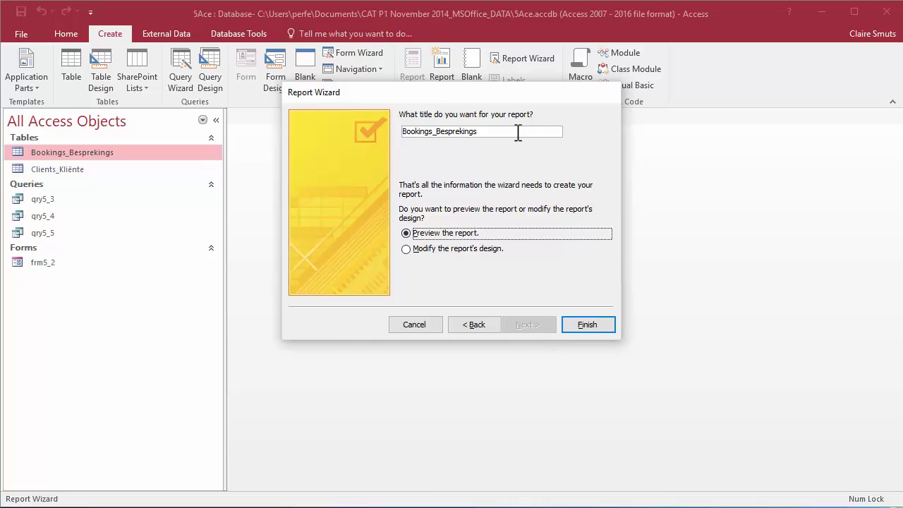
{"action": "left_click_drag", "start_coordinate": [518, 133], "coordinate": [341, 121]}
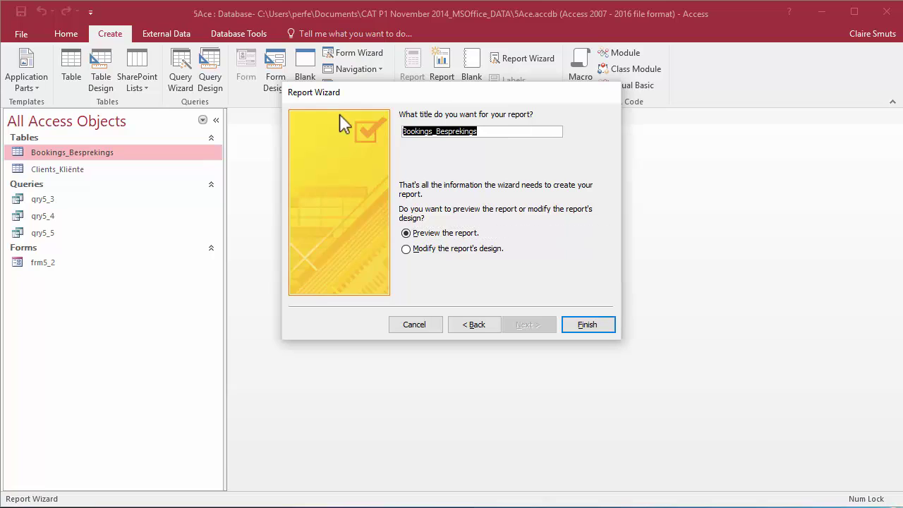
{"action": "type", "text": "rpt5_6"}
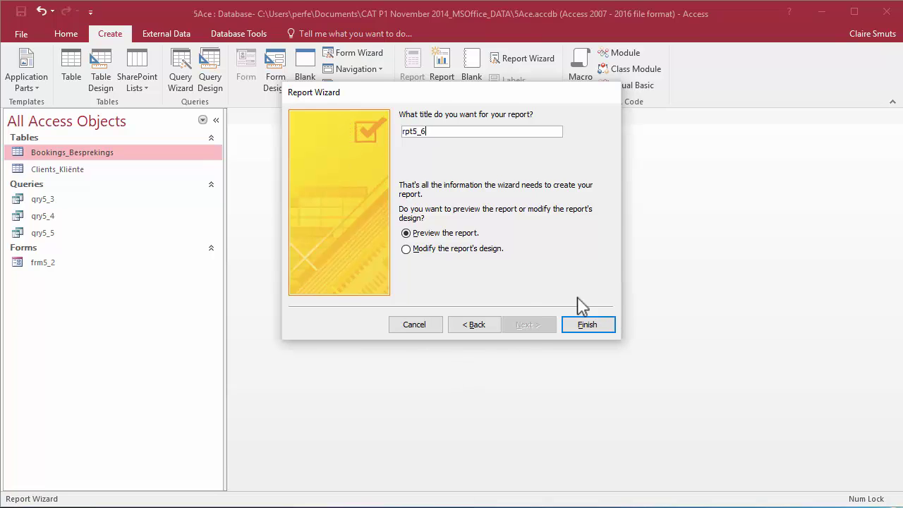
{"action": "left_click", "coordinate": [587, 324]}
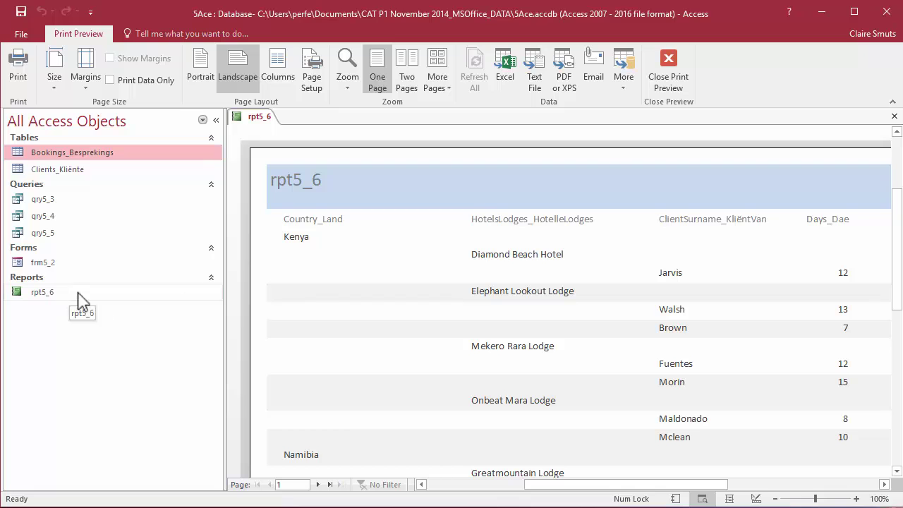
Leave the print preview of rpt5_6, close the property sheet in Design view and display the report in Report view.
{"action": "left_click", "coordinate": [673, 79]}
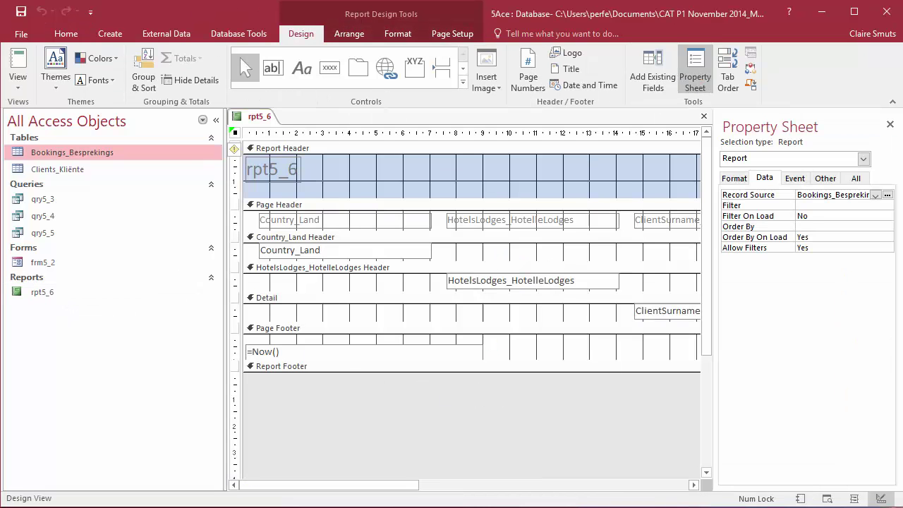
{"action": "left_click", "coordinate": [890, 124]}
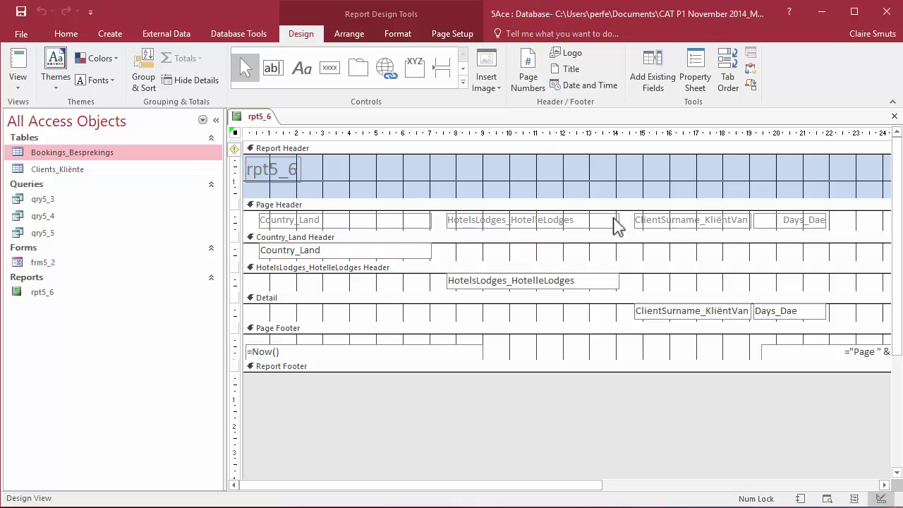
{"action": "left_click", "coordinate": [18, 69]}
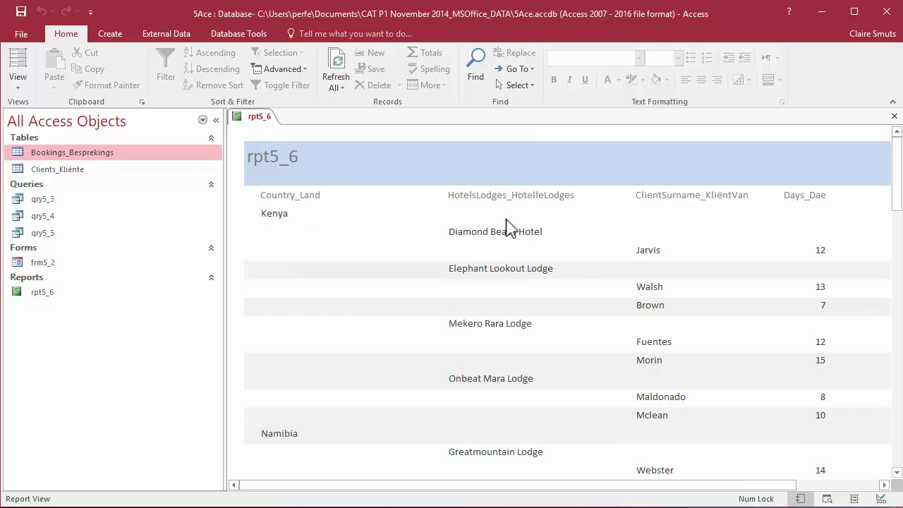
Examine how clients and their days are grouped under each country and hotel or lodge in the report.
{"action": "scroll", "coordinate": [541, 413], "scroll_direction": "down", "scroll_amount": 5}
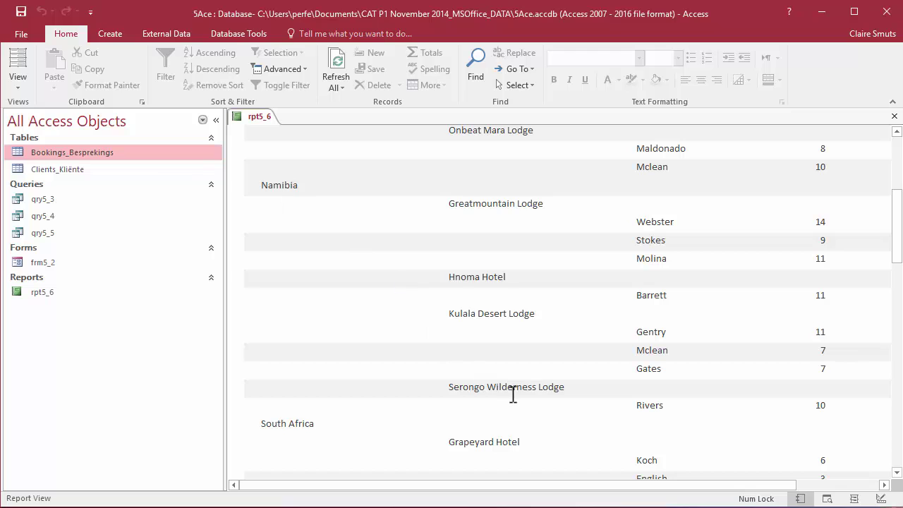
{"action": "scroll", "coordinate": [513, 394], "scroll_direction": "up", "scroll_amount": 3}
{"action": "scroll", "coordinate": [513, 394], "scroll_direction": "up", "scroll_amount": 3}
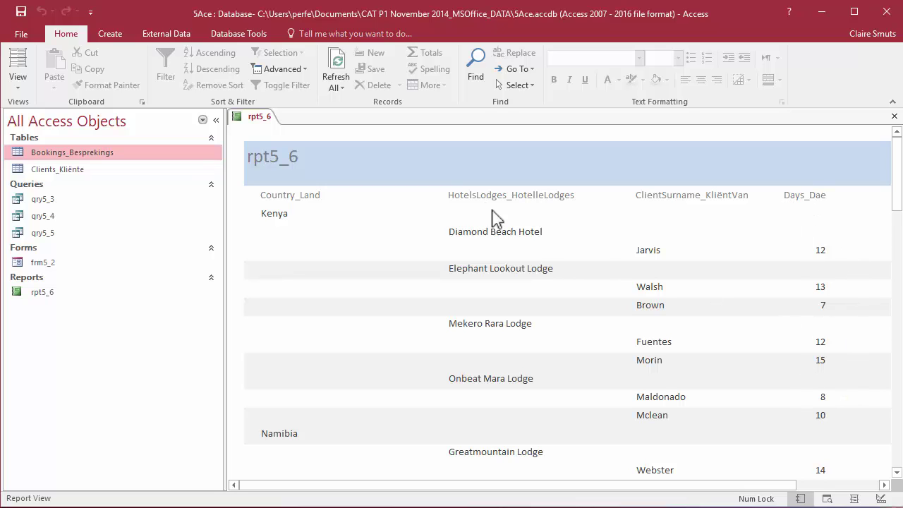
{"action": "left_click", "coordinate": [452, 270]}
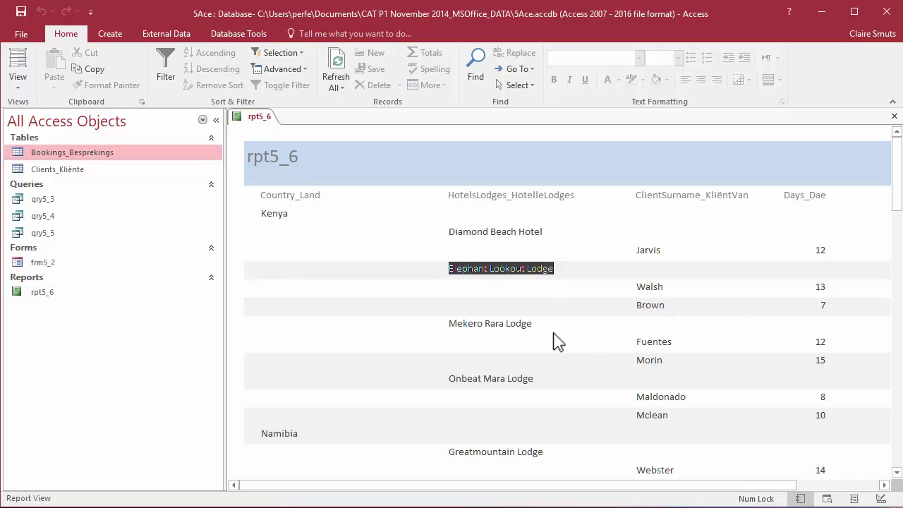
{"action": "left_click_drag", "start_coordinate": [456, 379], "coordinate": [809, 419]}
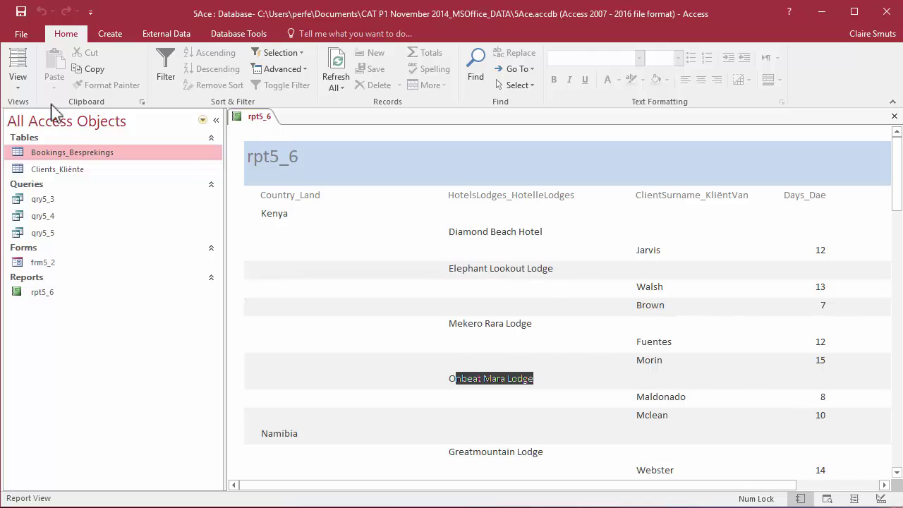
Switch the report to Design view and expand the grouping options of the HotelsLodges_HotelleLodges level.
{"action": "left_click", "coordinate": [17, 86]}
{"action": "left_click", "coordinate": [61, 204]}
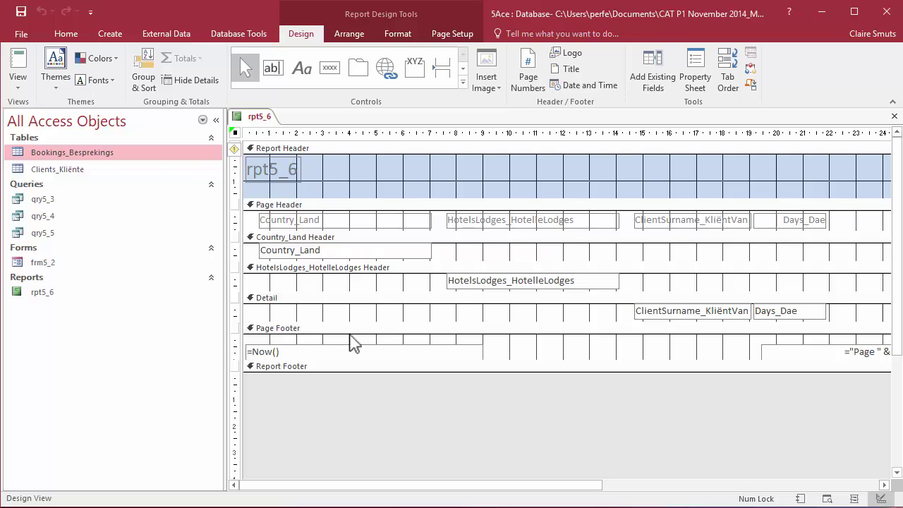
{"action": "left_click", "coordinate": [154, 85]}
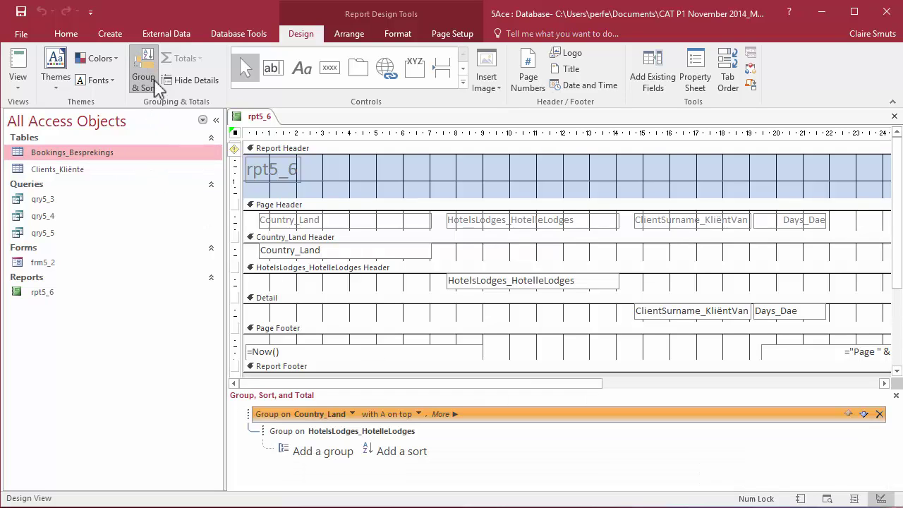
{"action": "left_click", "coordinate": [290, 430]}
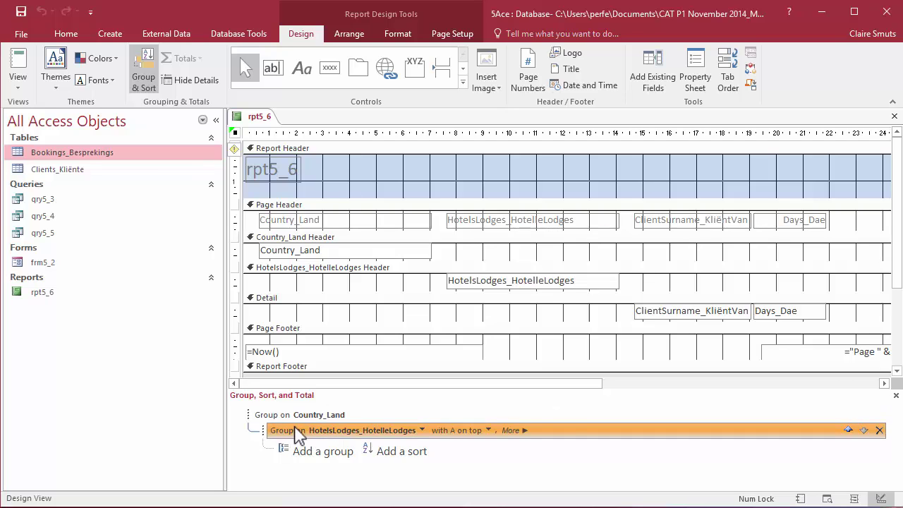
{"action": "left_click", "coordinate": [523, 432]}
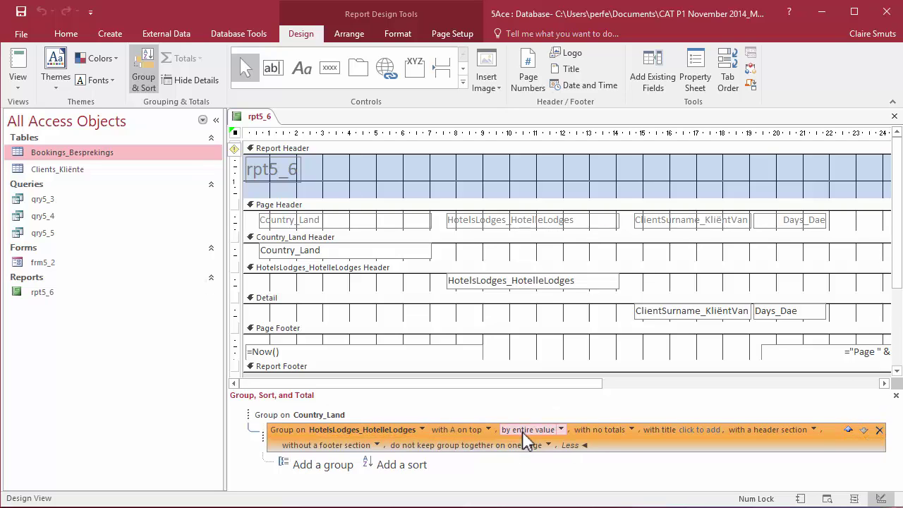
Total Days_Dae as a Sum for the HotelsLodges_HotelleLodges group, with the subtotal in the group footer, shrinking the window to reach the options.
{"action": "left_click", "coordinate": [632, 430]}
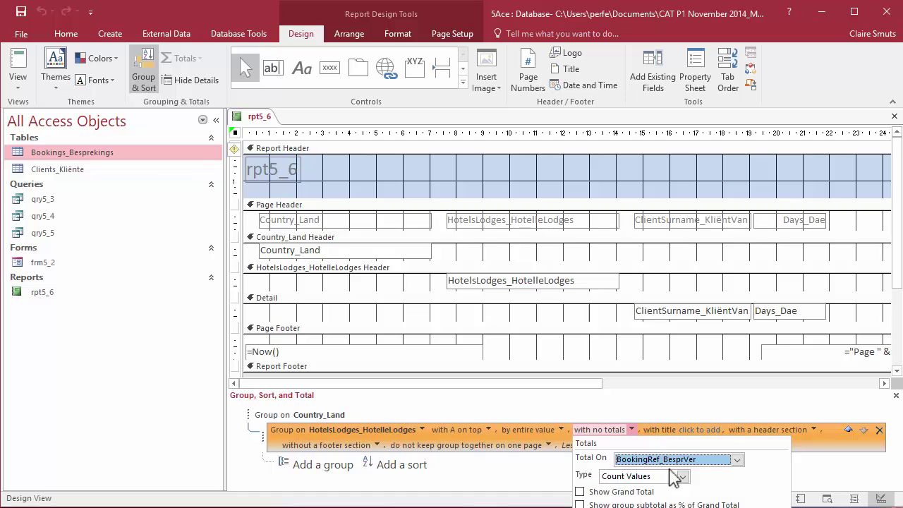
{"action": "left_click_drag", "start_coordinate": [519, 501], "coordinate": [521, 457]}
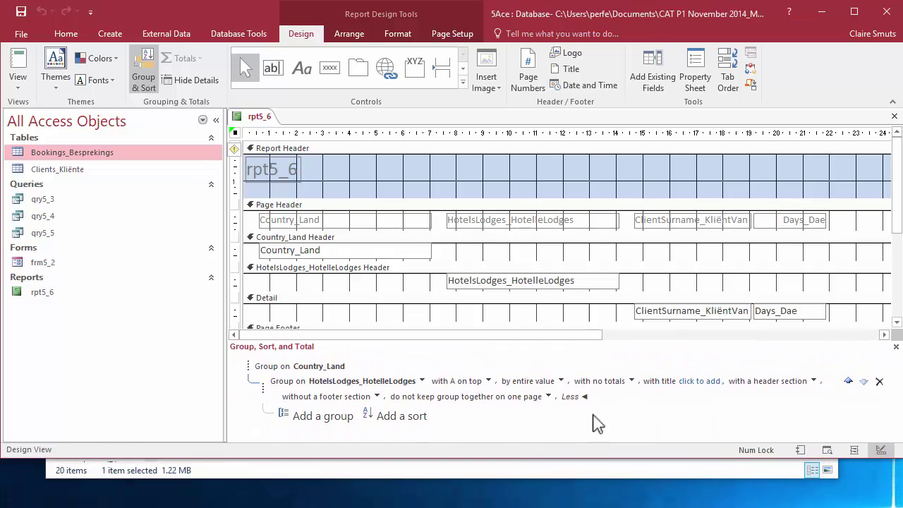
{"action": "left_click", "coordinate": [633, 382]}
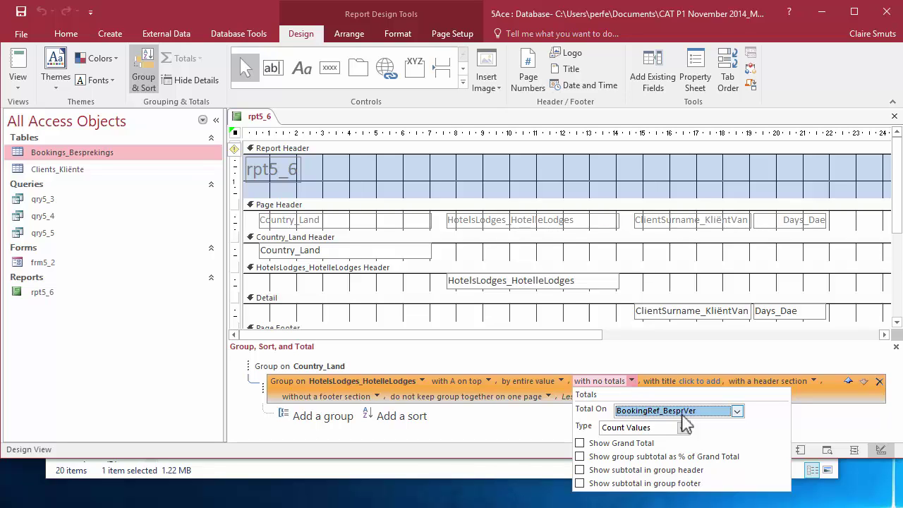
{"action": "left_click", "coordinate": [739, 414]}
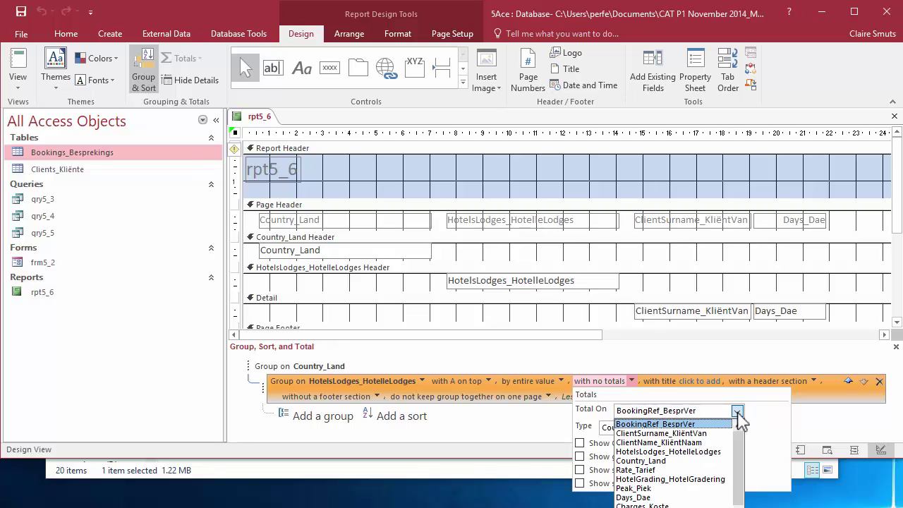
{"action": "left_click", "coordinate": [684, 500]}
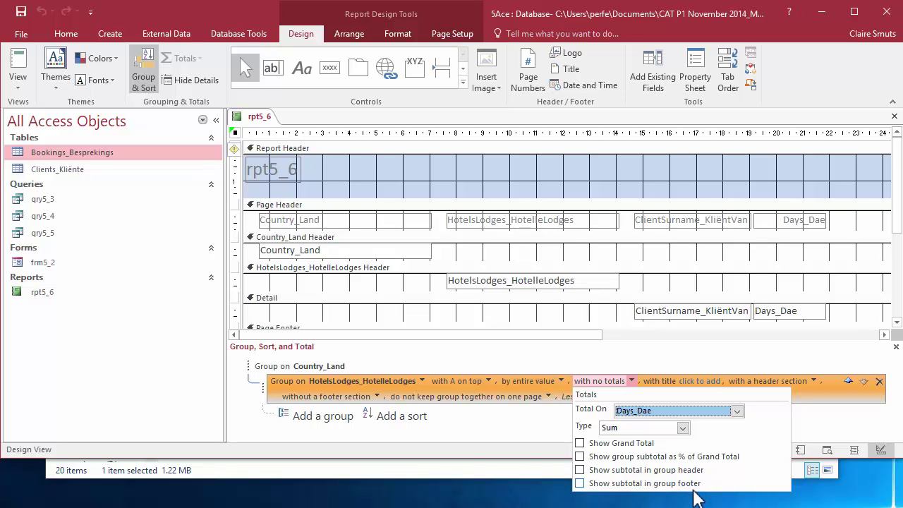
{"action": "left_click", "coordinate": [580, 484]}
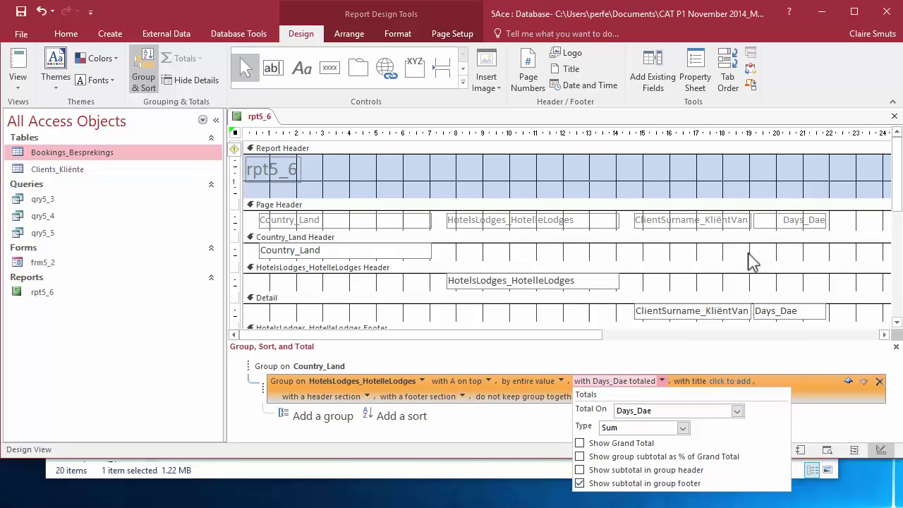
Enlarge the window again and widen the =Sum([Days_Dae]) box in the HotelsLodges_HotelleLodges footer to fit its whole expression.
{"action": "left_click", "coordinate": [896, 322]}
{"action": "left_click", "coordinate": [896, 321]}
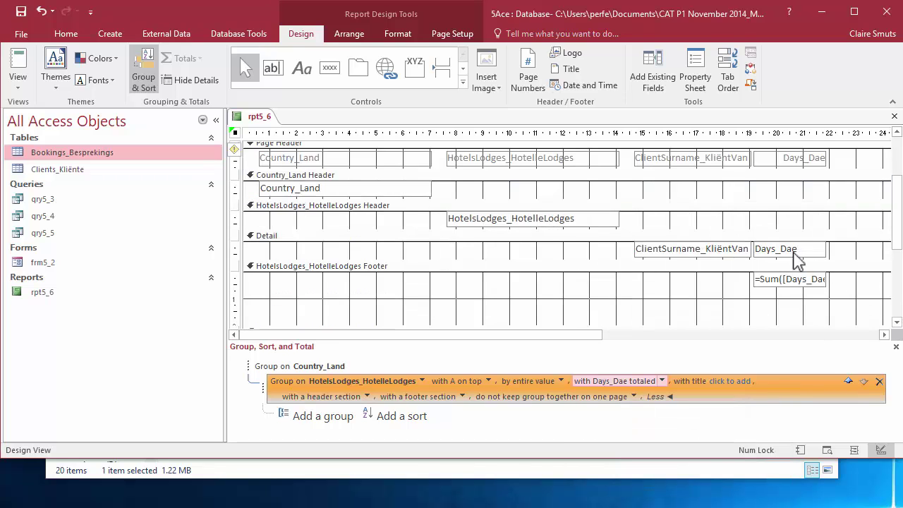
{"action": "left_click_drag", "start_coordinate": [710, 467], "coordinate": [702, 505]}
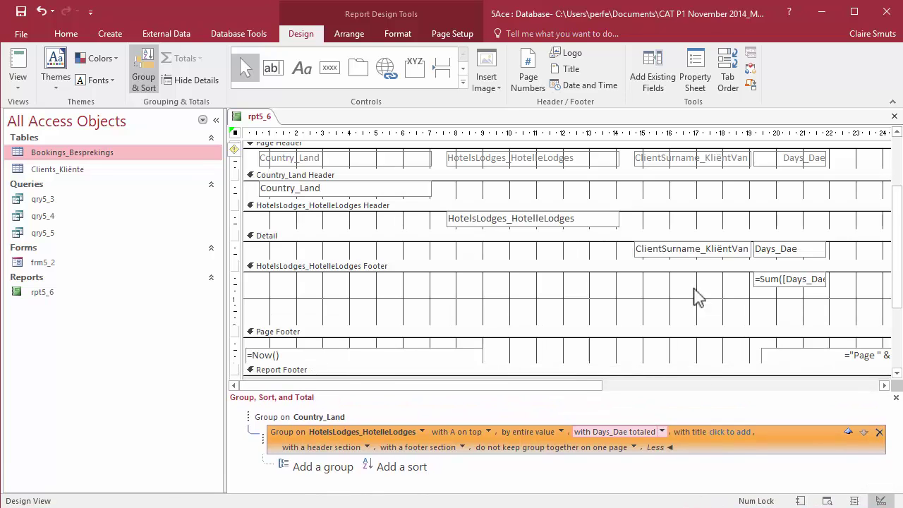
{"action": "left_click", "coordinate": [813, 281]}
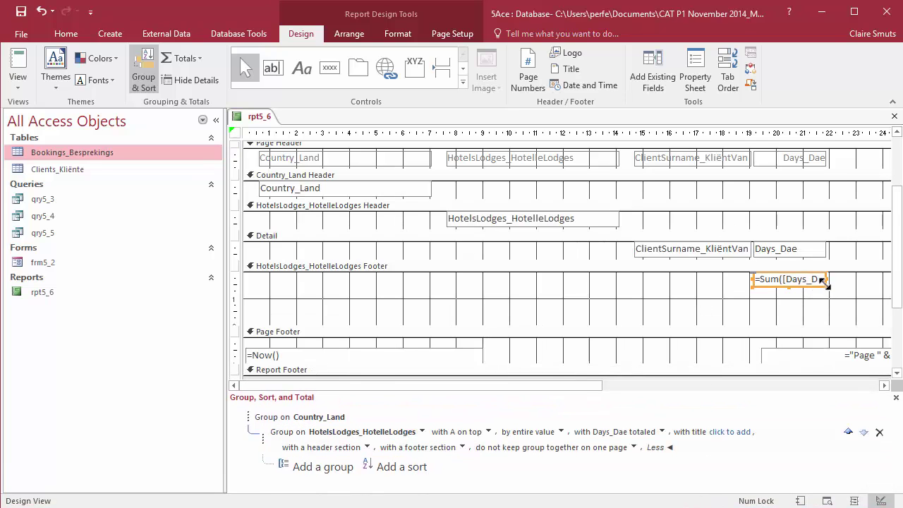
{"action": "left_click_drag", "start_coordinate": [826, 280], "coordinate": [857, 279]}
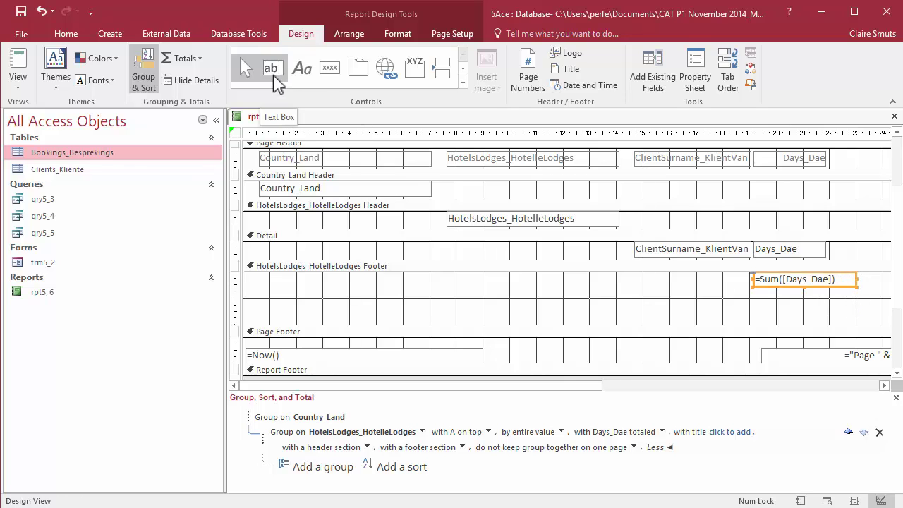
{"action": "left_click", "coordinate": [855, 305]}
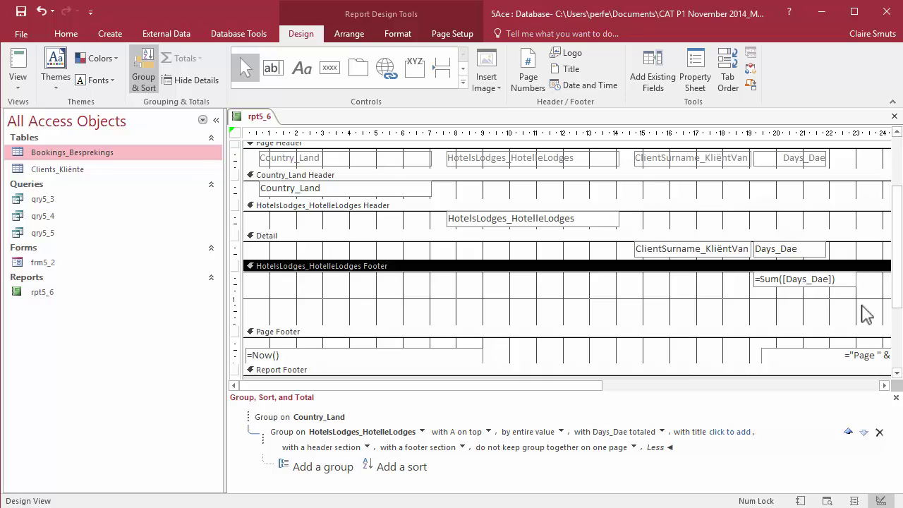
Add a label reading Total Days in the HotelsLodges_HotelleLodges footer, below the ClientSurname_KliëntVan field.
{"action": "left_click", "coordinate": [309, 73]}
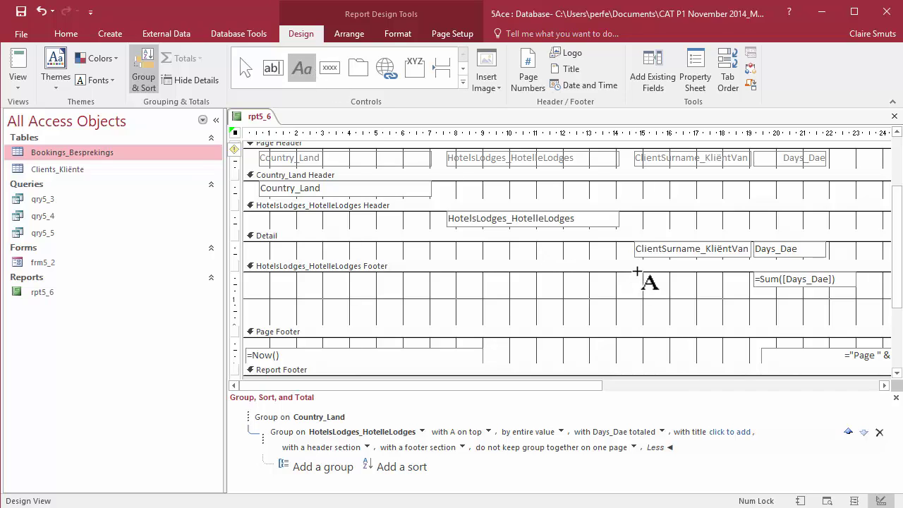
{"action": "left_click", "coordinate": [636, 274]}
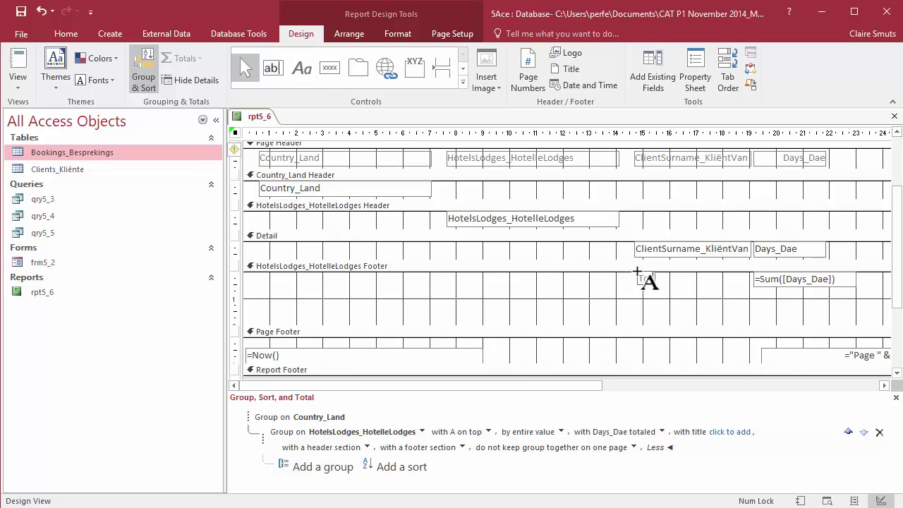
{"action": "left_click", "coordinate": [671, 320]}
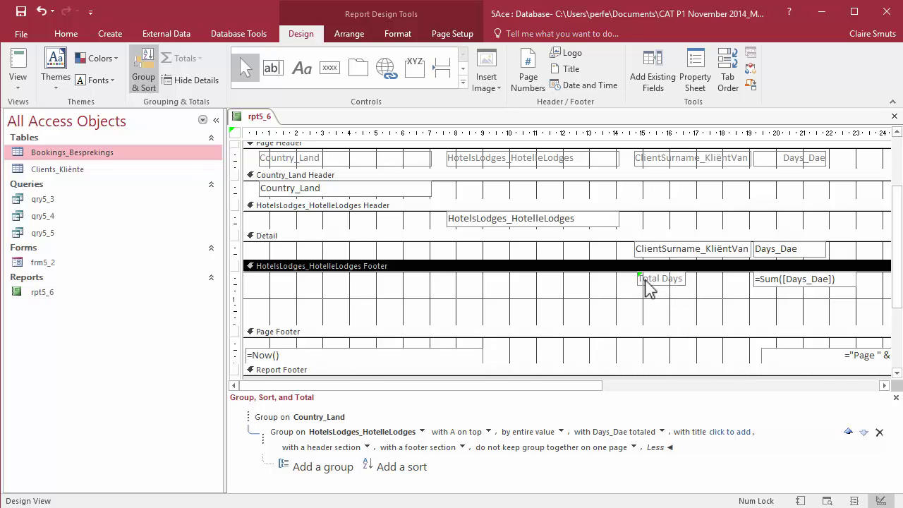
Associate the Total Days label with the AccessTotalsDays_Dae control and check the hotel totals in Report view.
{"action": "left_click", "coordinate": [647, 281]}
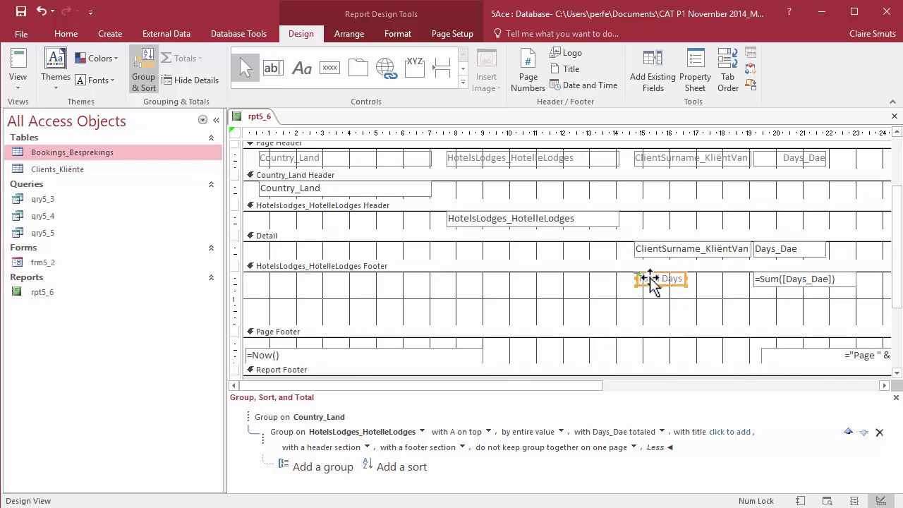
{"action": "left_click", "coordinate": [622, 279]}
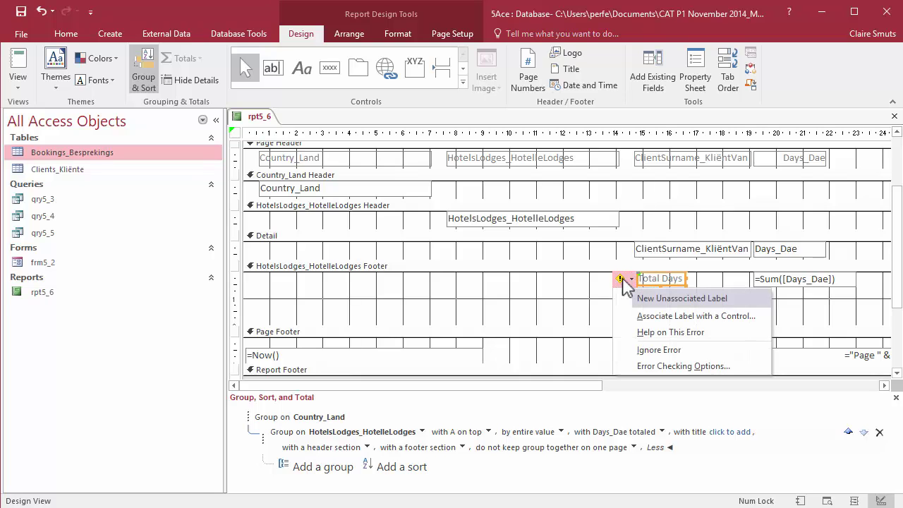
{"action": "left_click", "coordinate": [657, 316]}
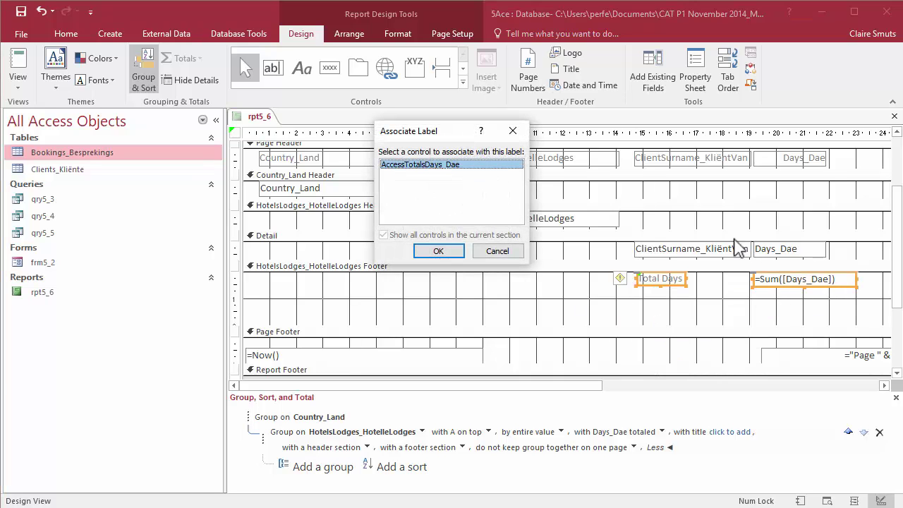
{"action": "left_click", "coordinate": [457, 252]}
{"action": "left_click", "coordinate": [707, 322]}
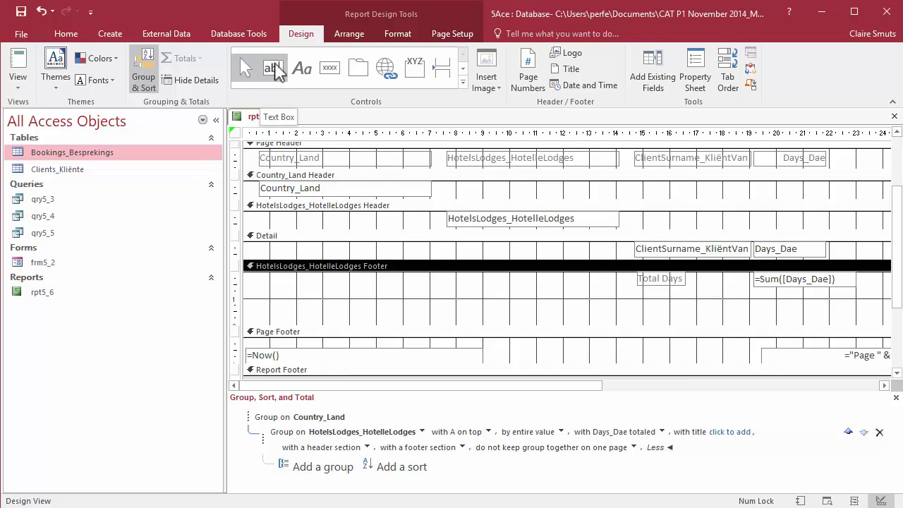
{"action": "left_click", "coordinate": [19, 68]}
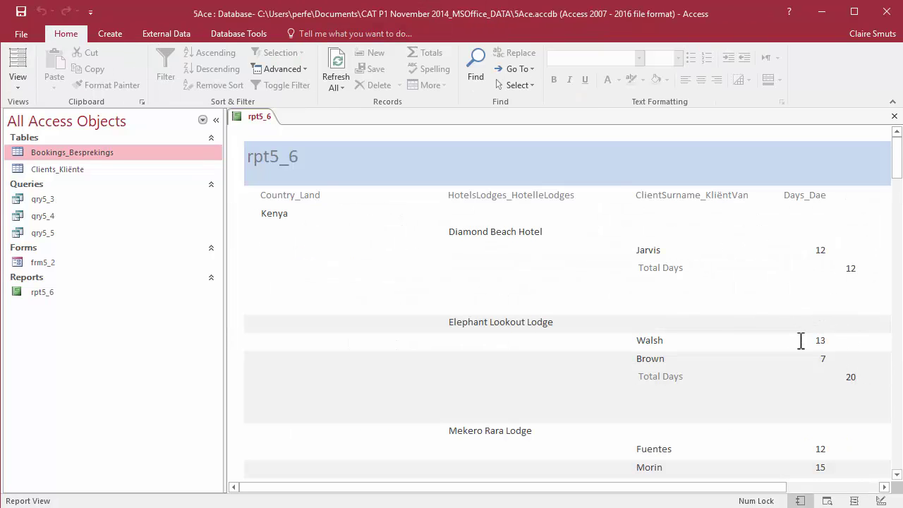
{"action": "scroll", "coordinate": [804, 346], "scroll_direction": "down", "scroll_amount": 3}
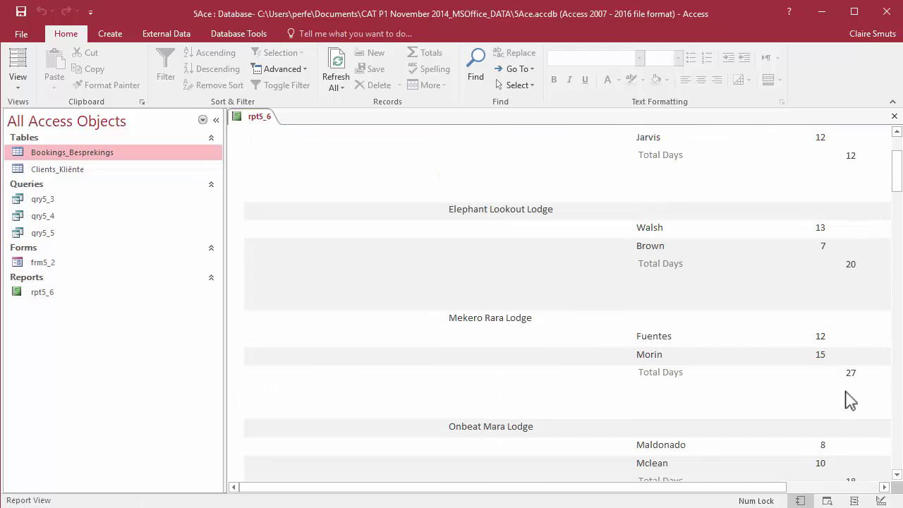